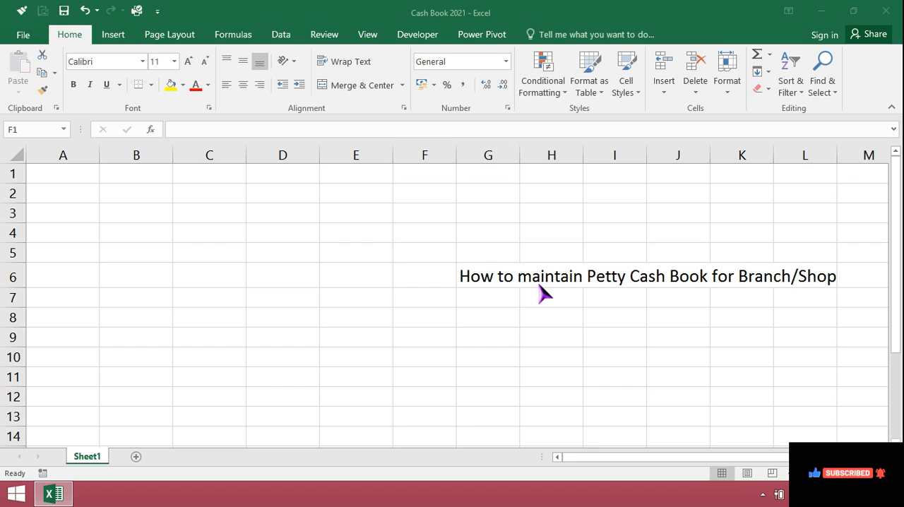
Enter the date 14/2/21 in cell F1.
left_click(422, 177)
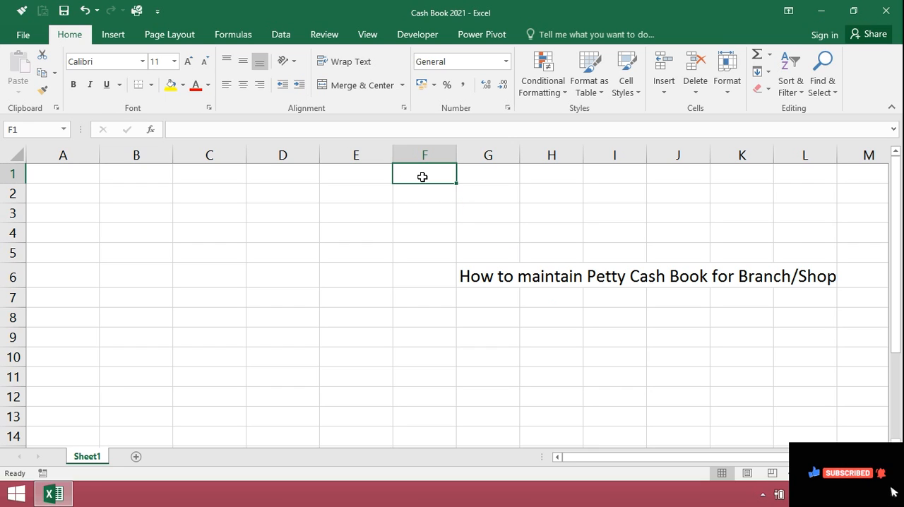
type("14/2/21")
key("Return")
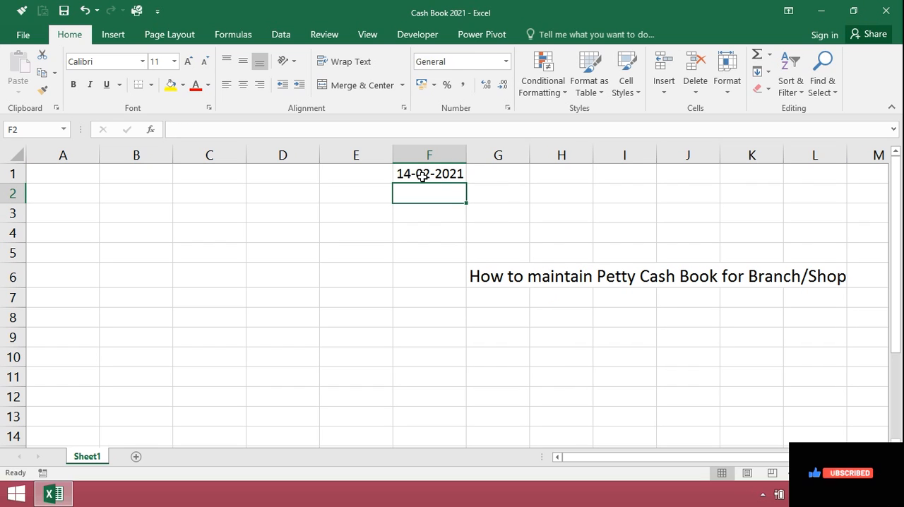
Add the column header "Voucher No" in cell A2.
key("Left")
key("Left")
key("Left")
key("Left")
key("Left")
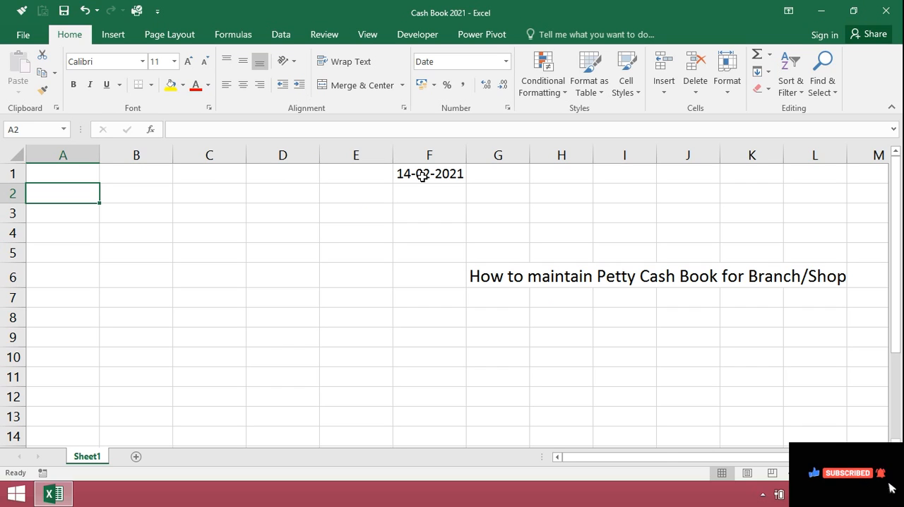
type("Voucher No")
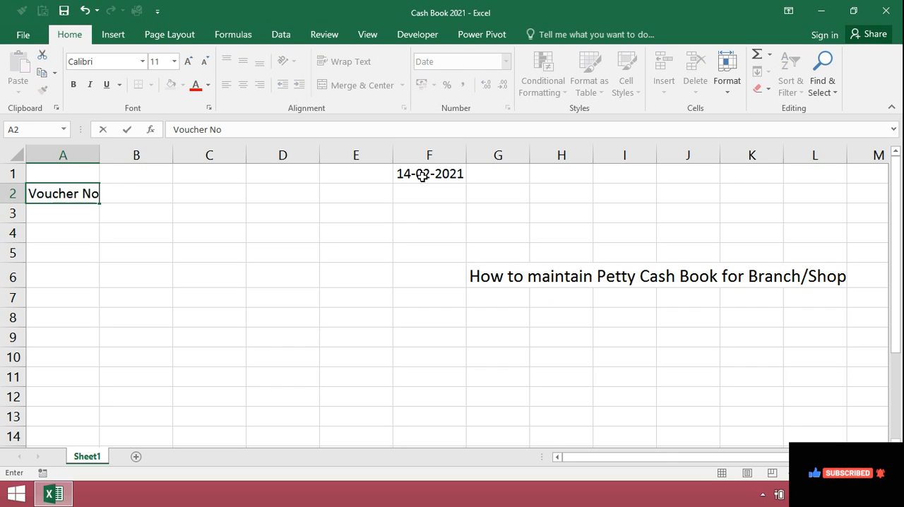
key("Return")
key("Up")
Add the header "Paid to/ Received" in cell B2 and widen column B to fit it.
key("Right")
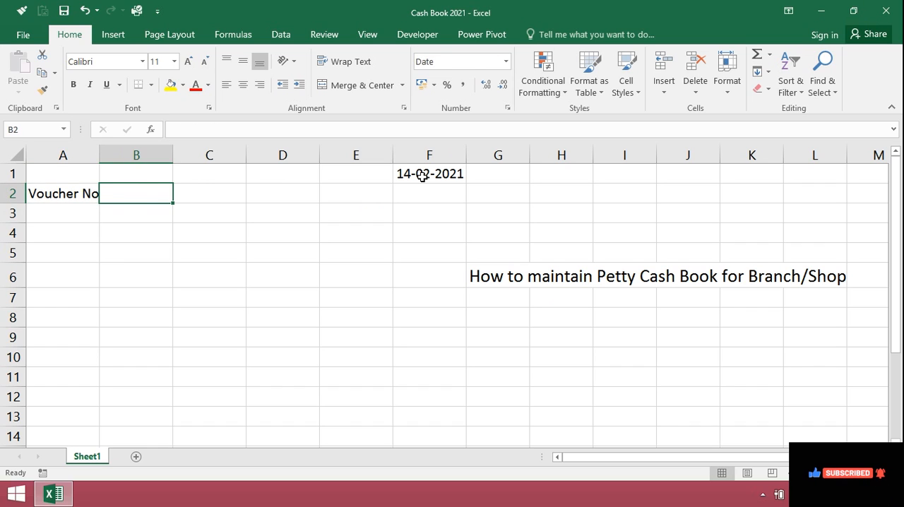
type("Pa")
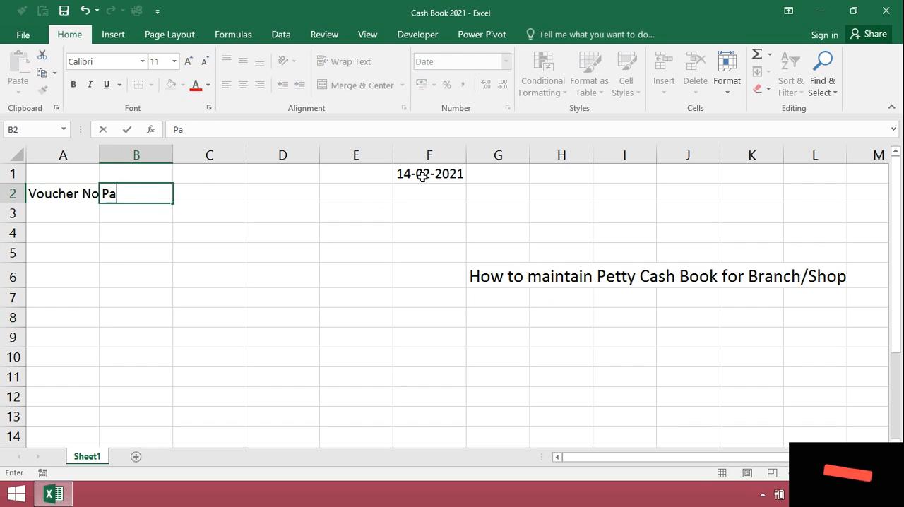
type("id to/ REc")
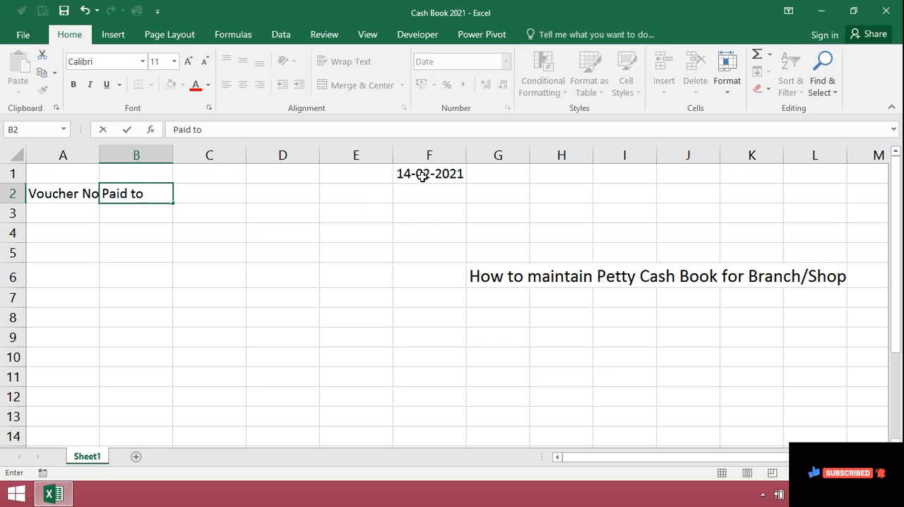
key("BackSpace")
key("BackSpace")
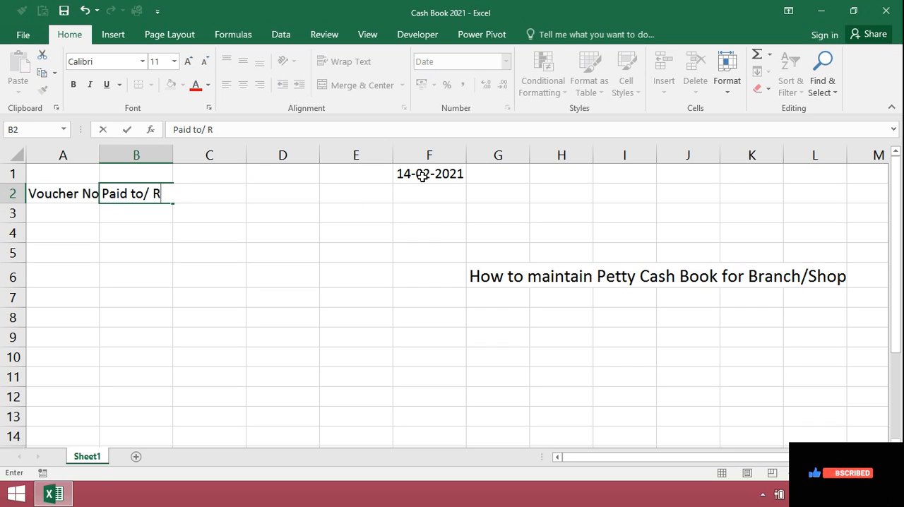
type("ec")
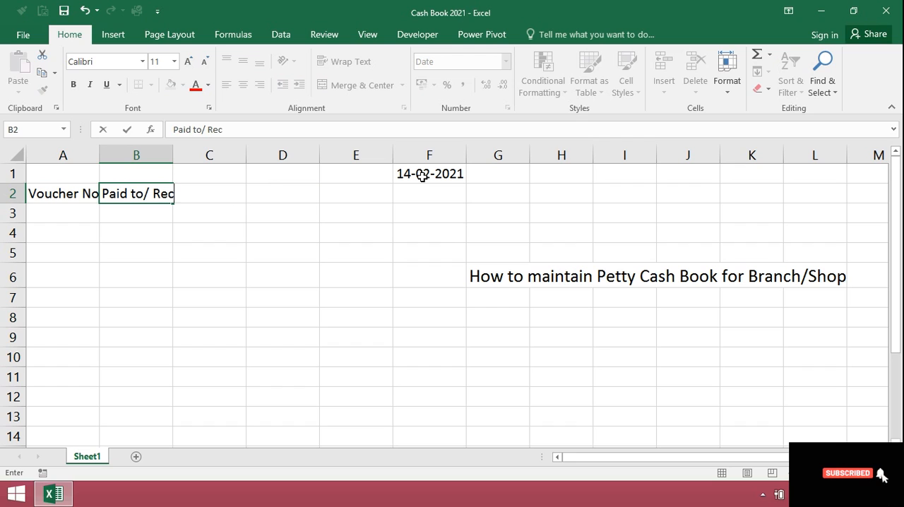
type("eived")
key("Tab")
left_click_drag(173, 155, 238, 156)
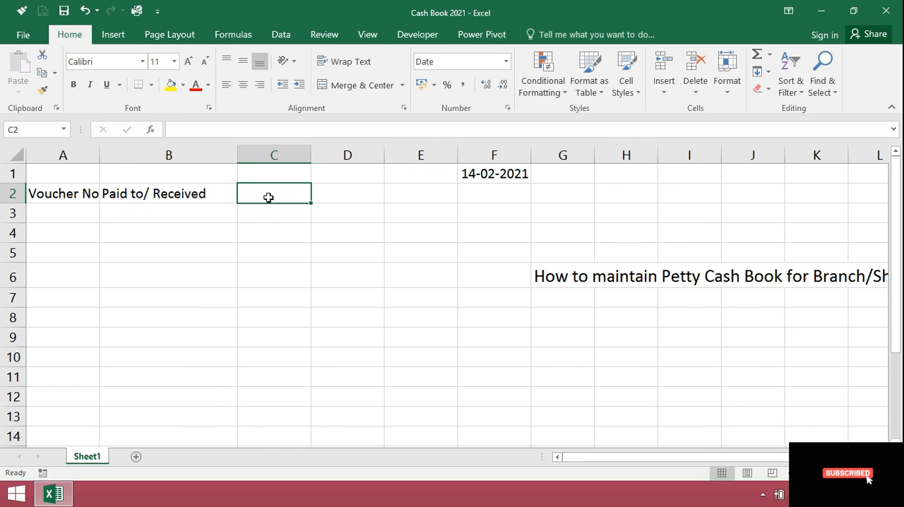
Add the header "Details" in cell C2 and widen column C to roughly twice its width.
type("De")
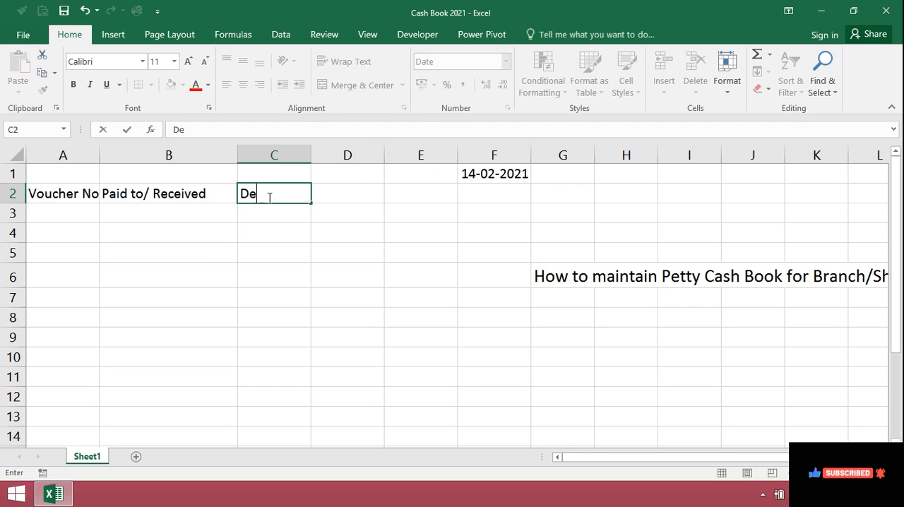
type("tails")
key("Return")
left_click_drag(311, 155, 388, 166)
Add the headers "A/c Head", "Debit" and "Credit" in cells D2, E2 and F2.
left_click(404, 195)
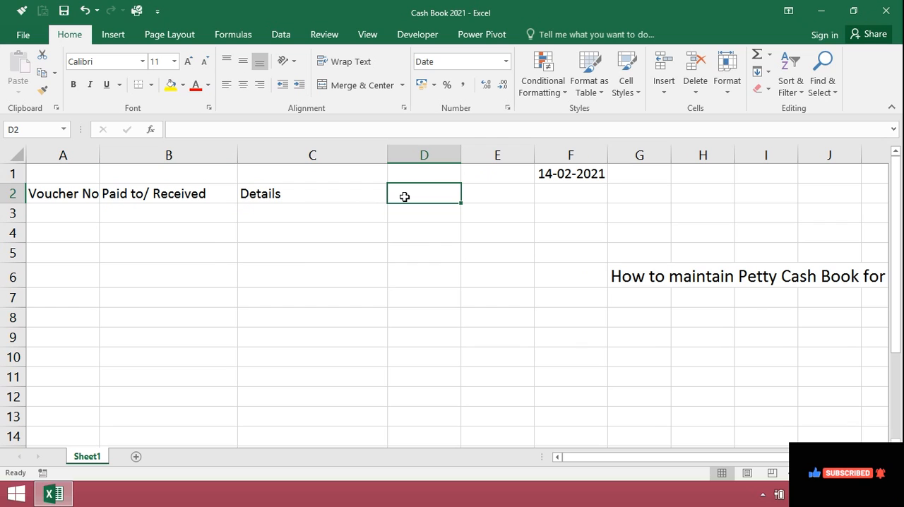
type("A/c Head")
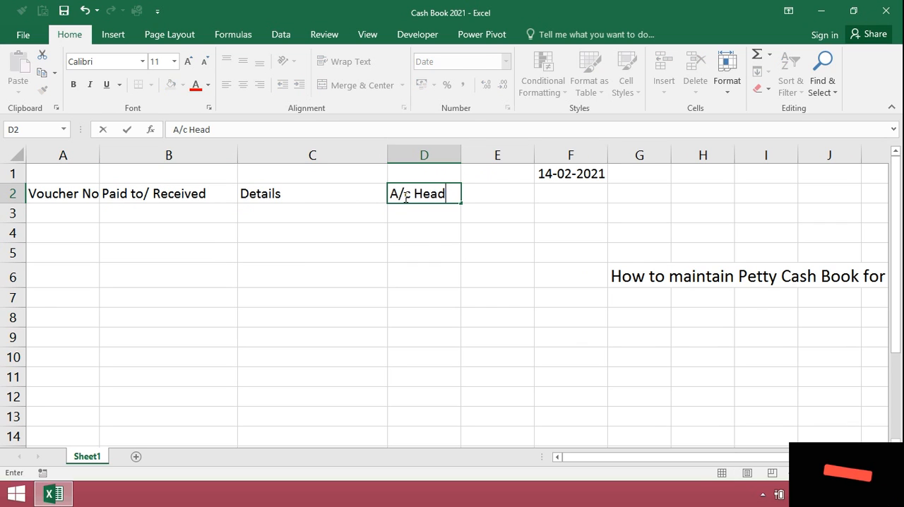
key("Return")
key("Up")
key("Right")
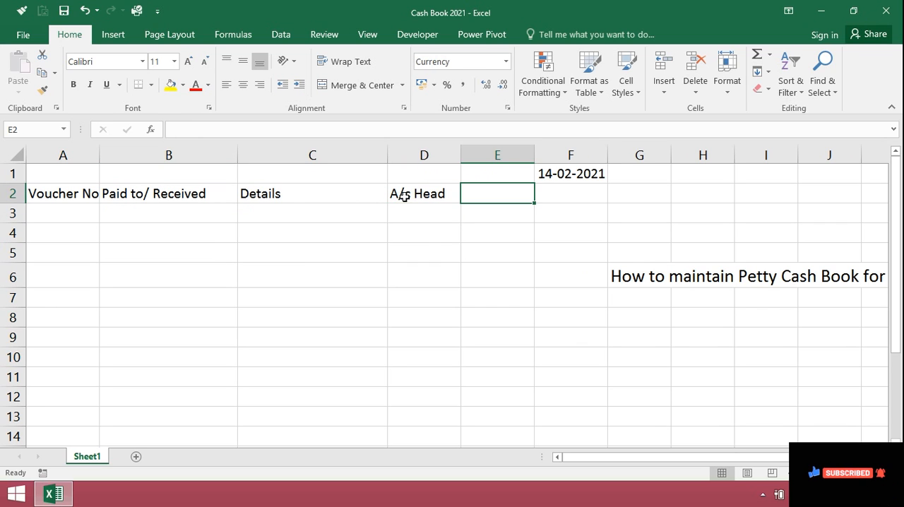
type("Debit")
key("Tab")
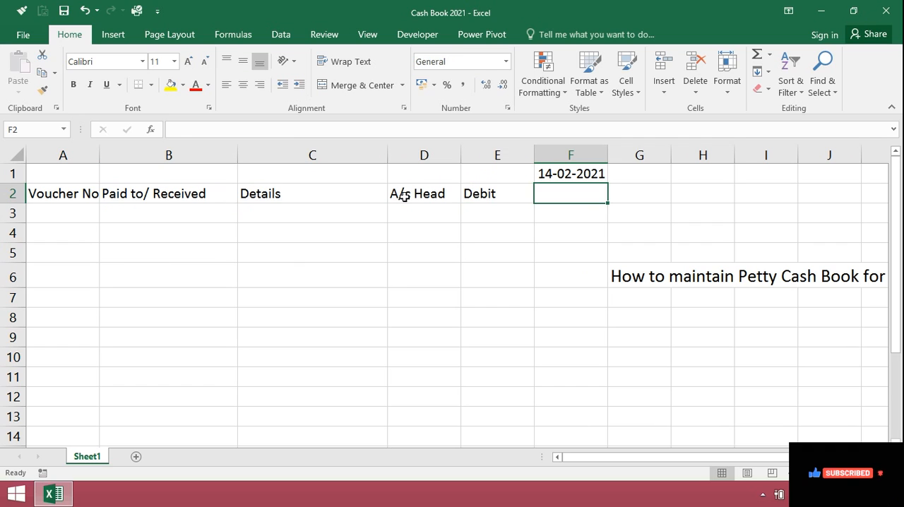
type("Credit")
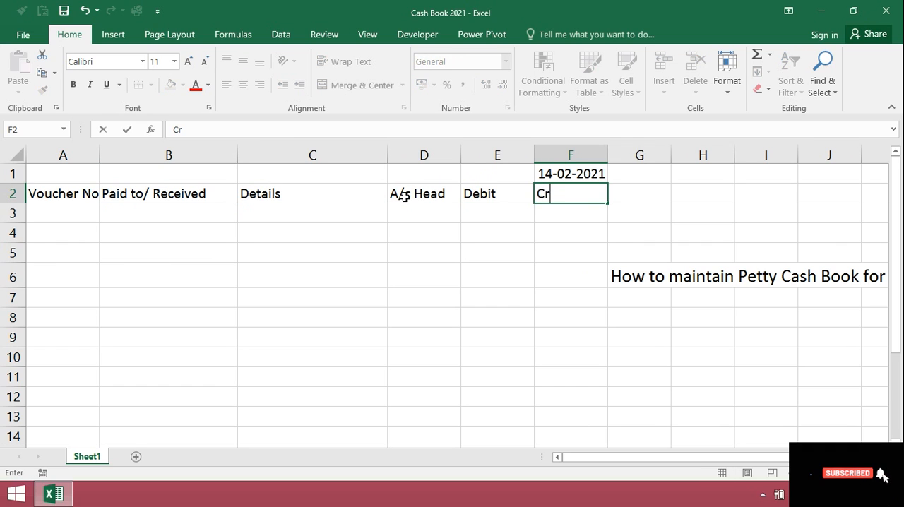
key("Return")
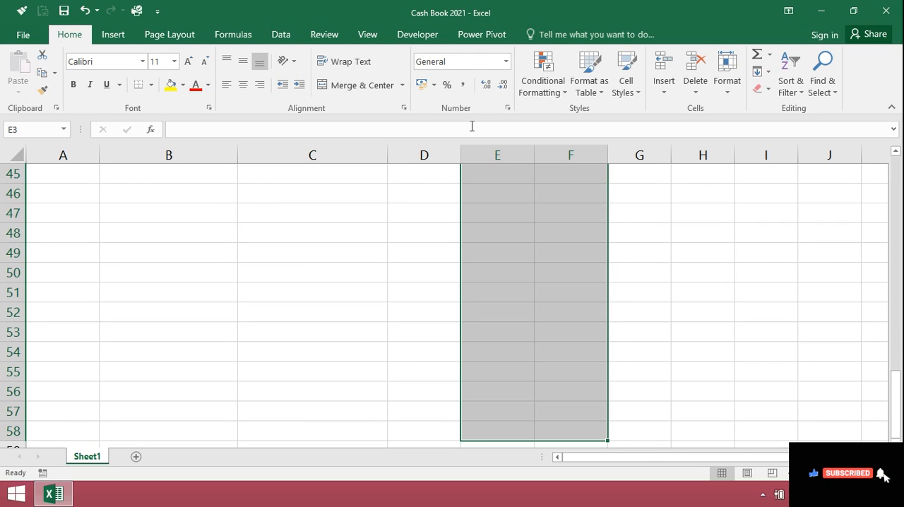
Format columns E and F as Currency with the ₹ symbol and 0 decimal places.
left_click_drag(497, 155, 570, 149)
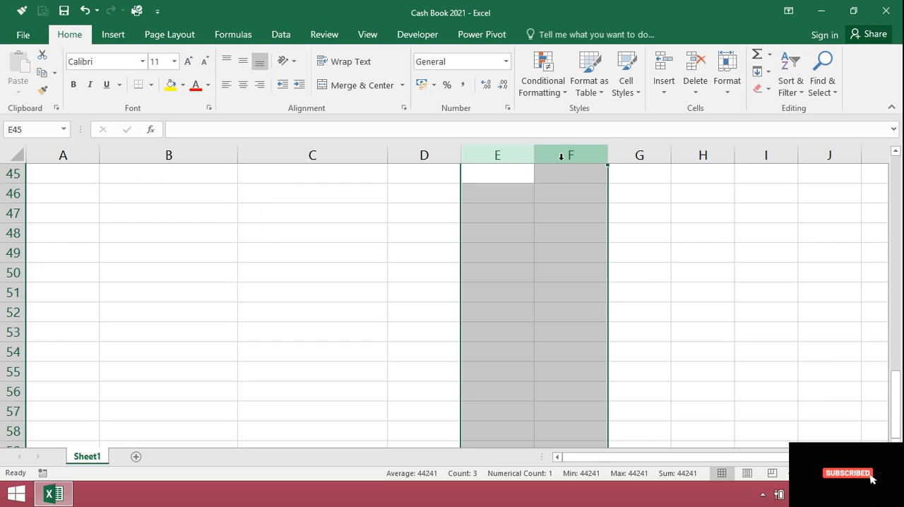
right_click(562, 157)
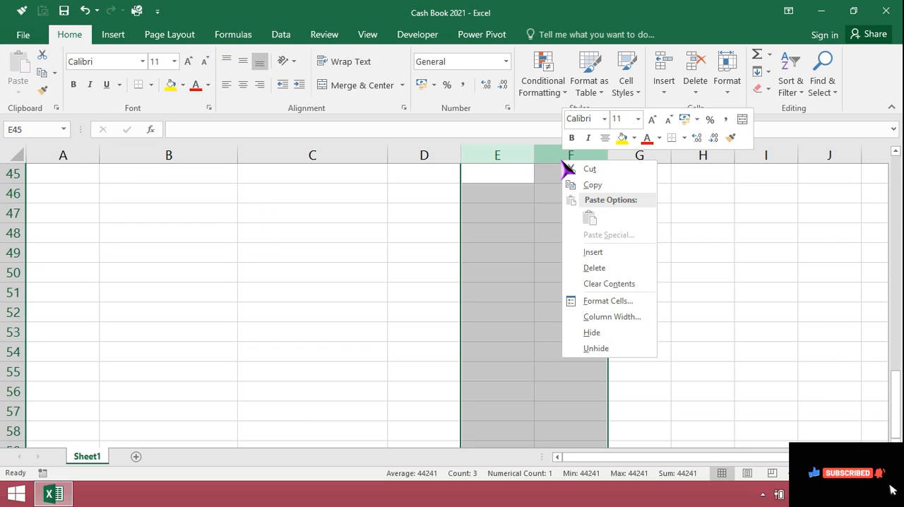
left_click(608, 301)
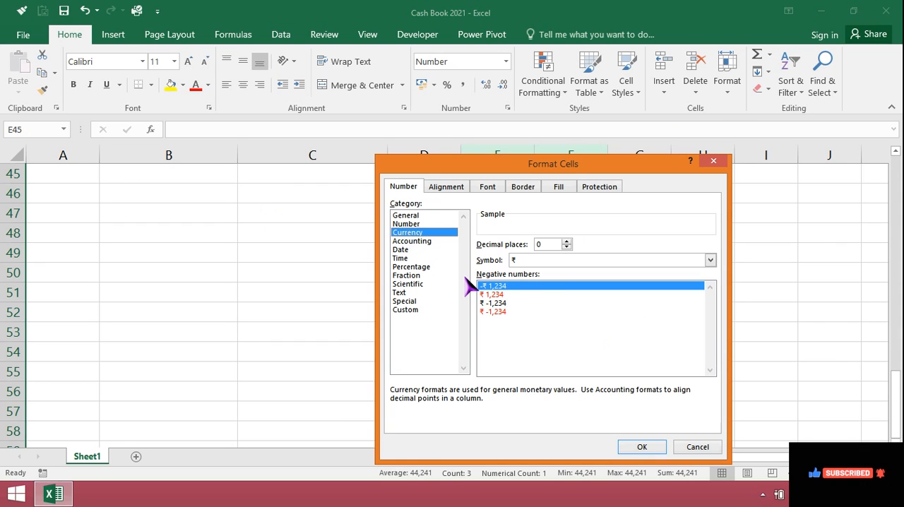
left_click(642, 448)
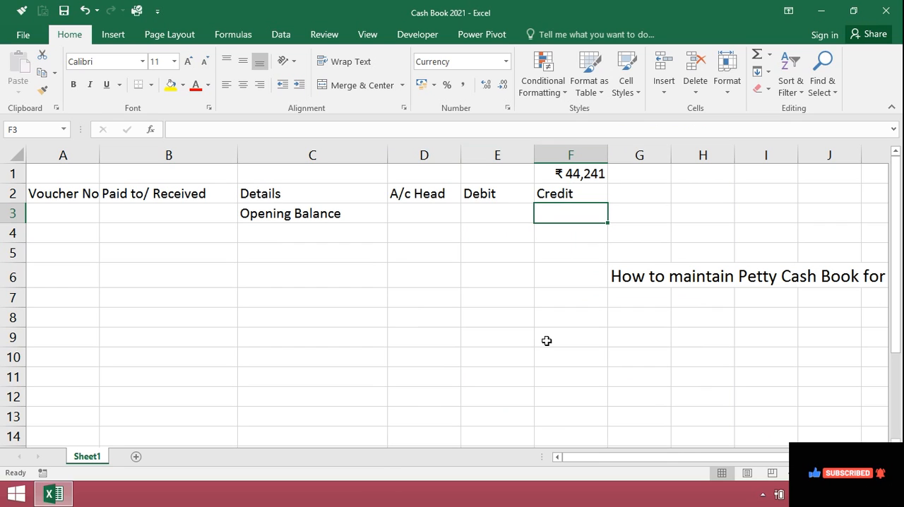
Enter 5000 as the Opening Balance credit in cell F3.
type("5000")
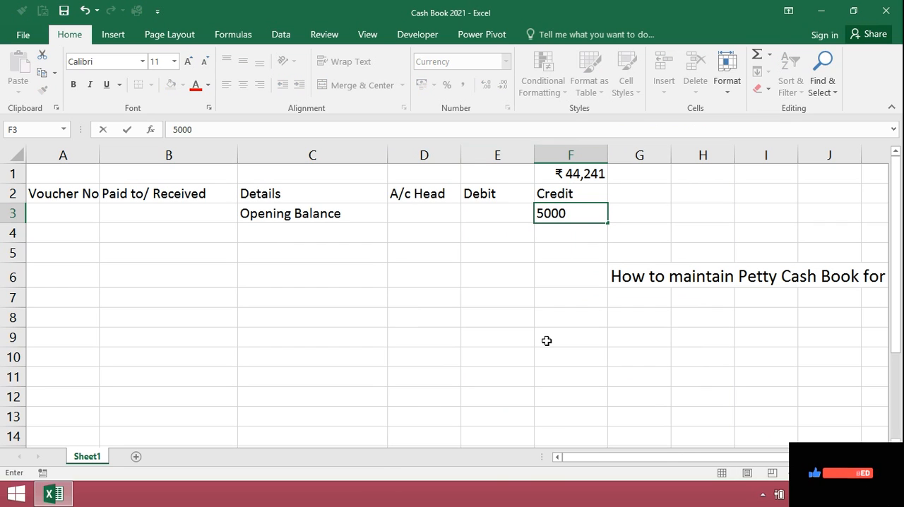
key("Return")
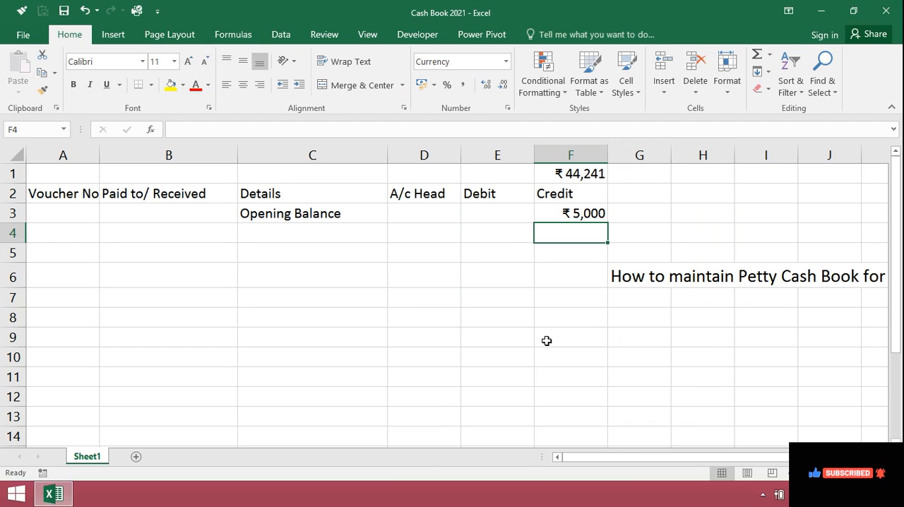
Start the first voucher entry in row 4 with voucher number 1 and the payee's name.
key("Left")
key("Left")
key("Left")
key("Left")
key("Left")
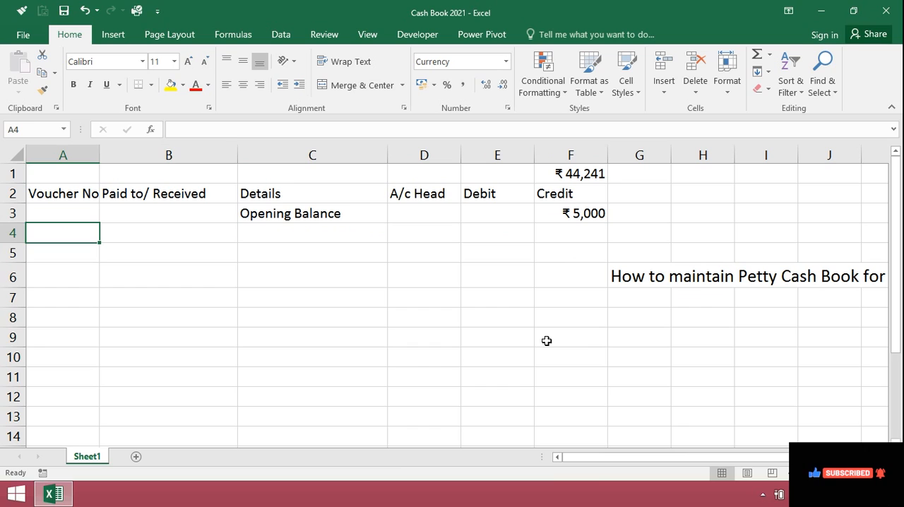
type("1")
left_click(158, 236)
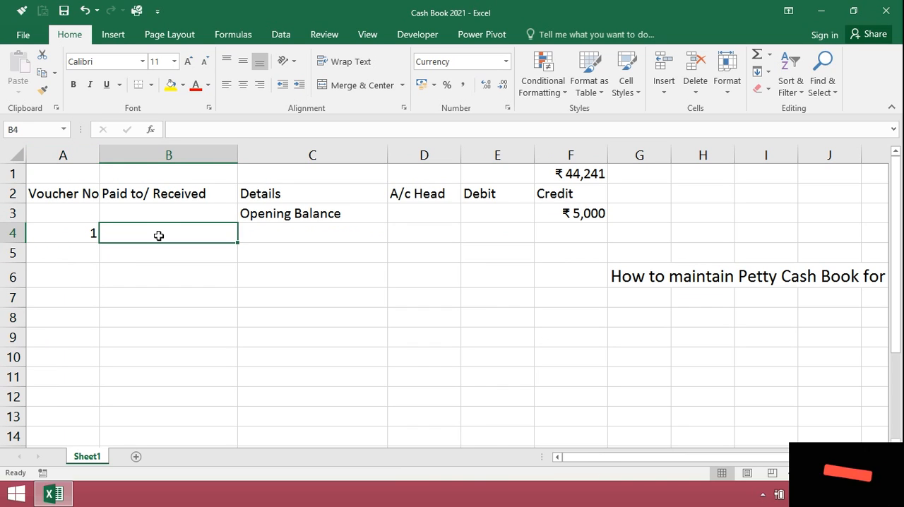
type("Ram Dev")
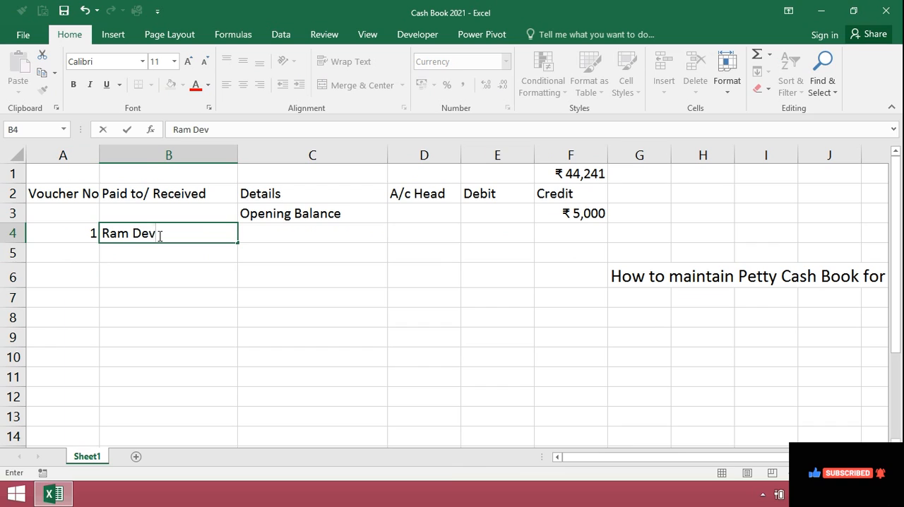
key("Return")
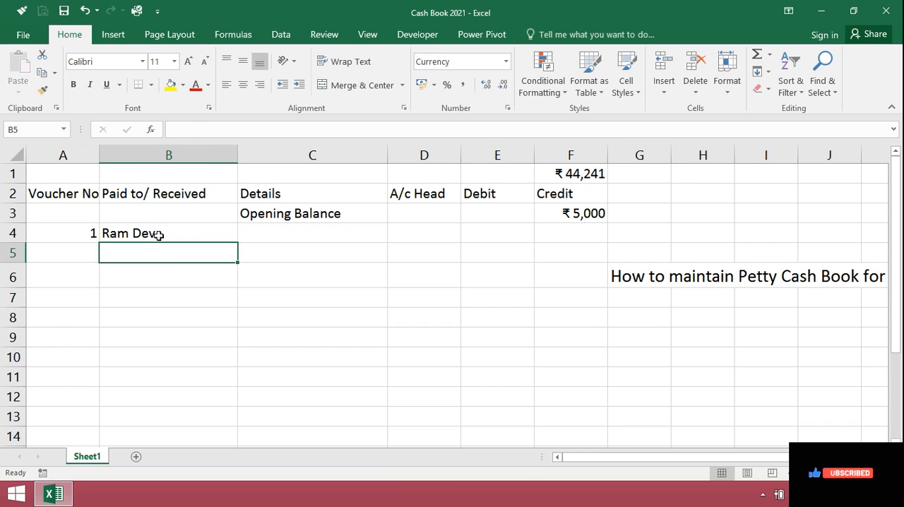
Enter "For purchase of paper" as the details of voucher 1 in cell C4.
key("Up")
key("Right")
type("For purchase")
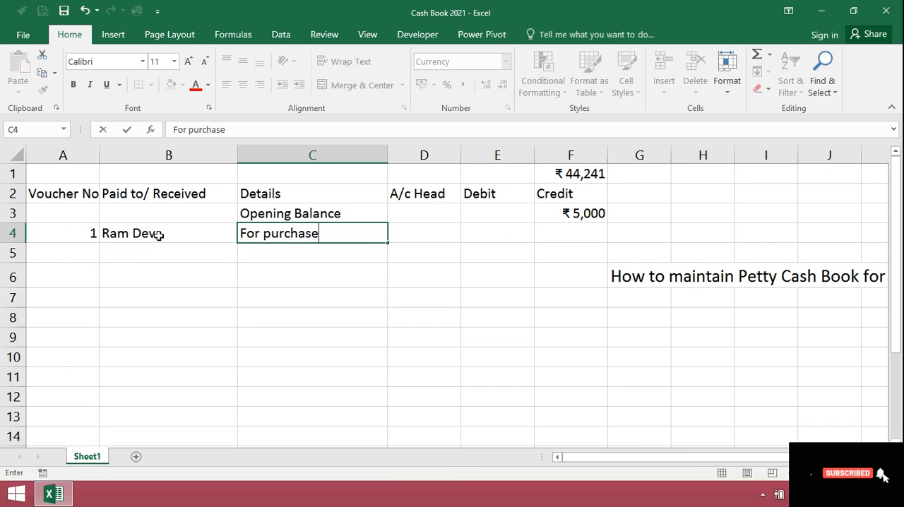
type(" of paper")
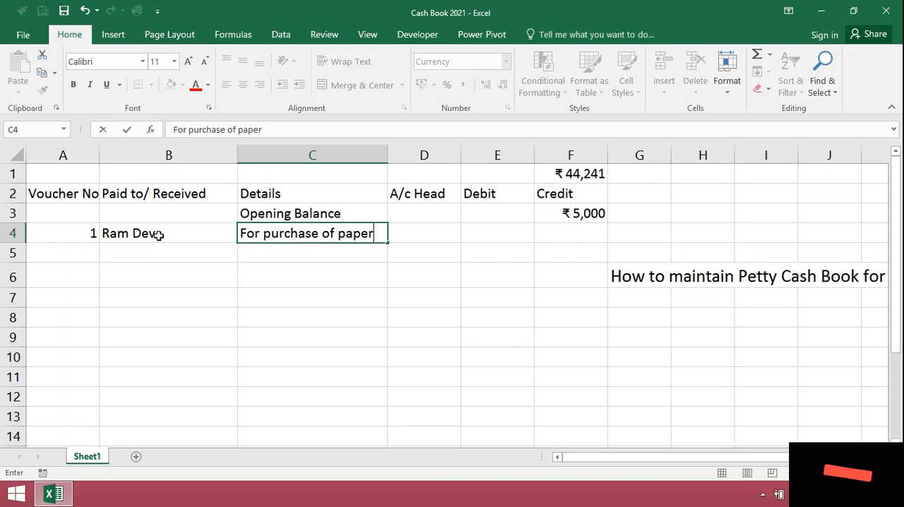
key("Return")
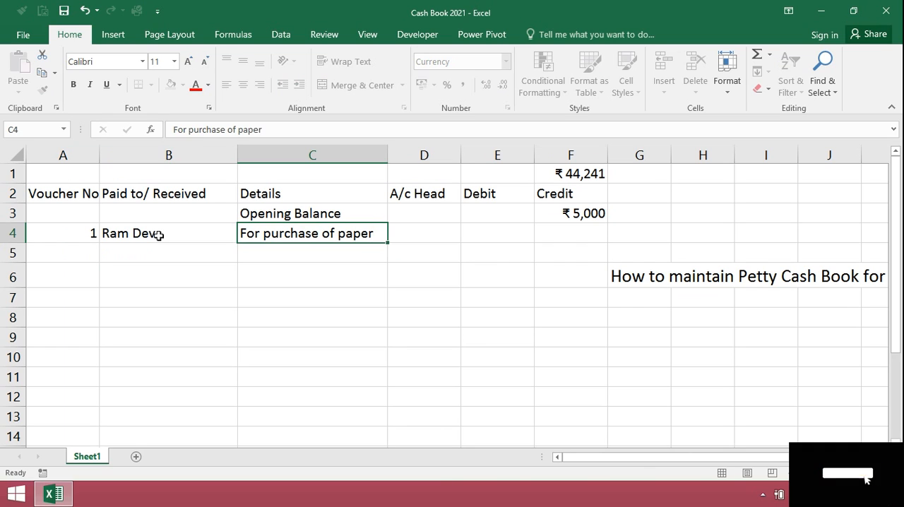
Record voucher 1 under the account head "Stationery" in D4 with a debit of 75 in E4.
key("Up")
key("Right")
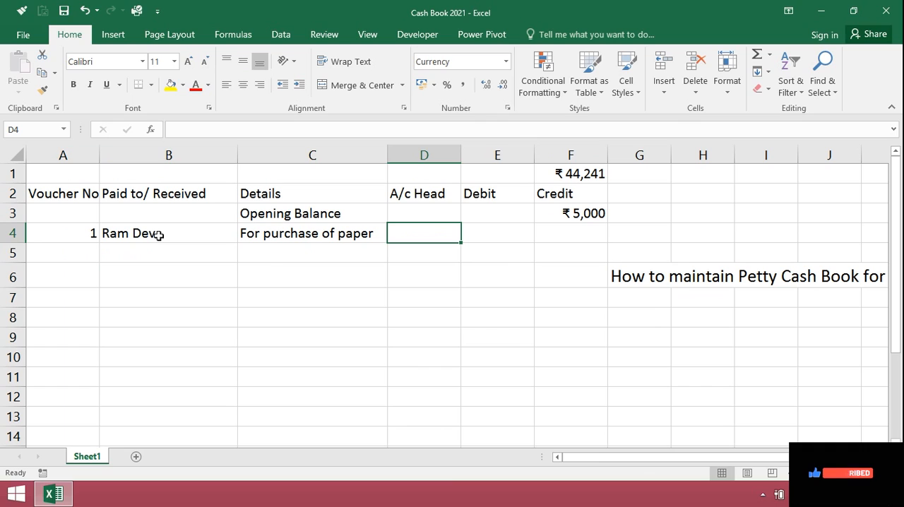
type("Stationery")
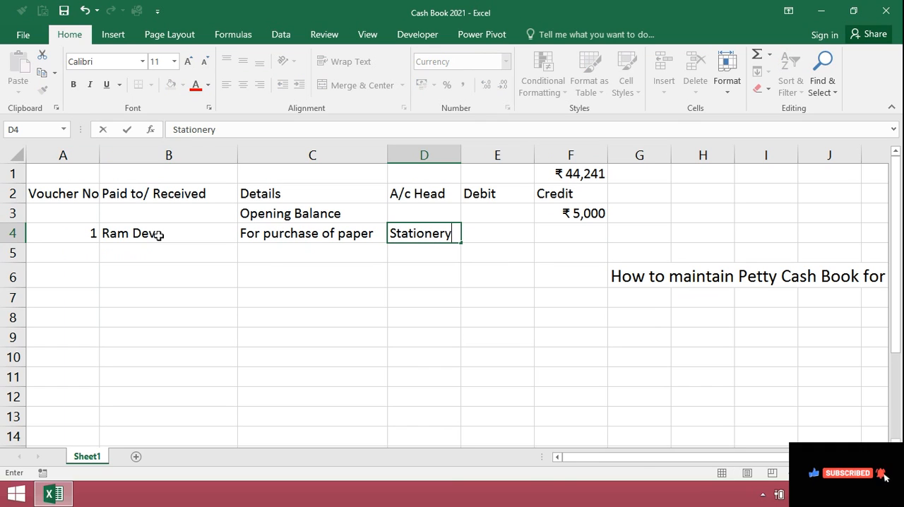
key("Return")
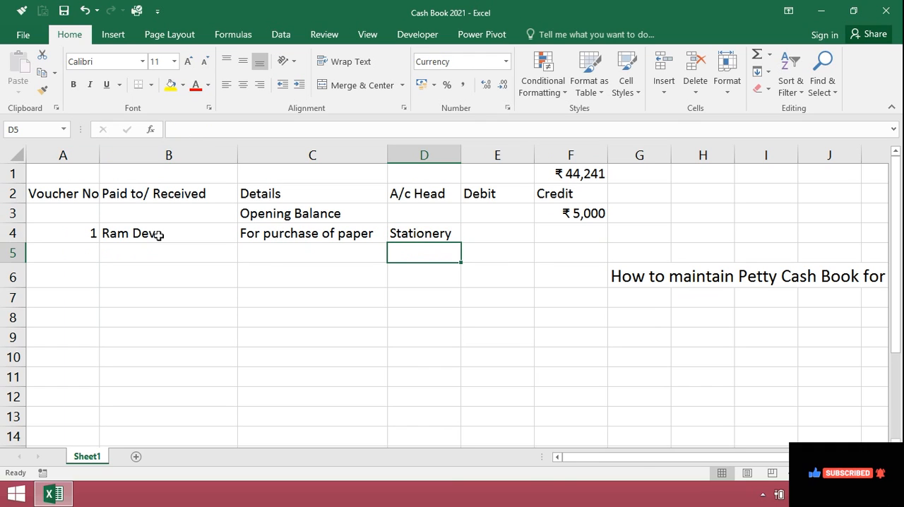
key("Up")
key("Right")
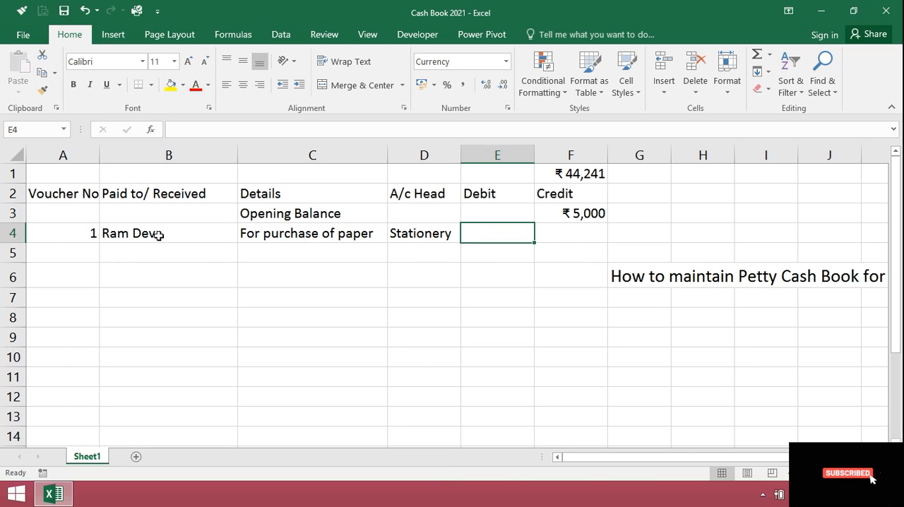
type("75")
key("Return")
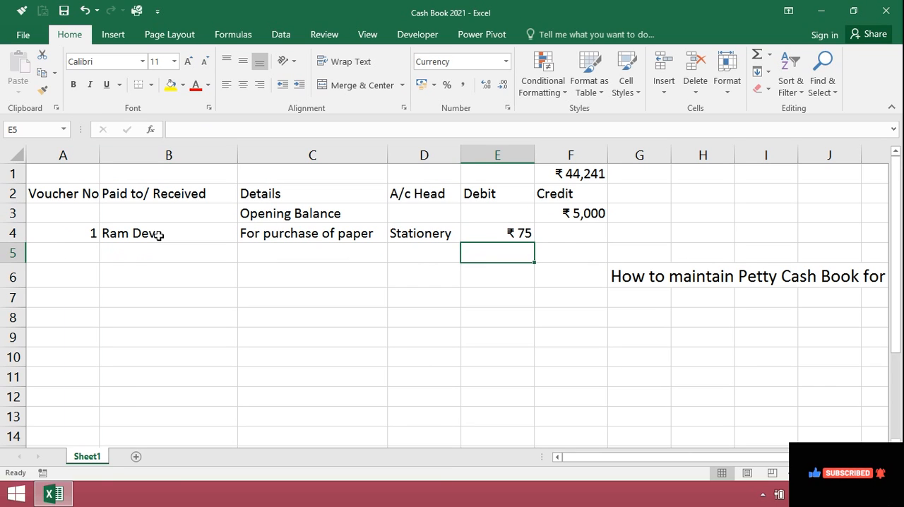
Start a receipt entry in row 5 with voucher number R1, received from "Arihant trades", with details "Sale of waste items".
key("Home")
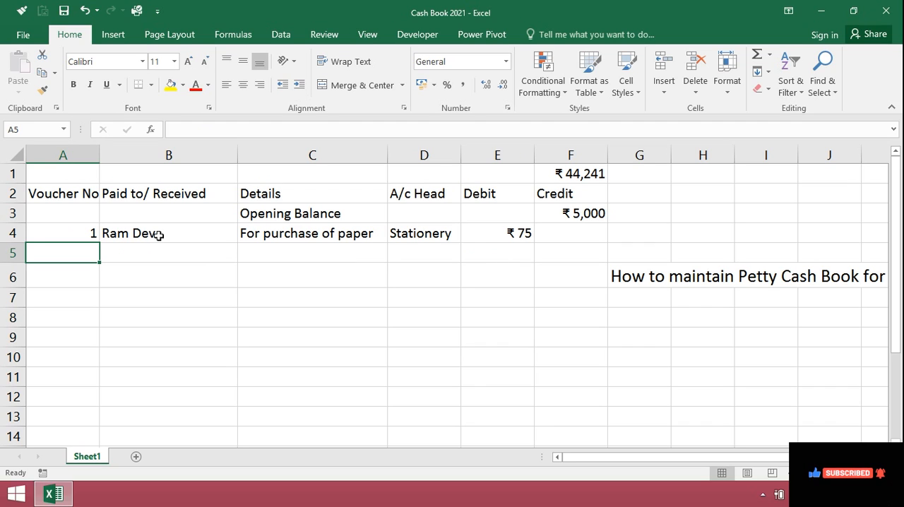
type("R")
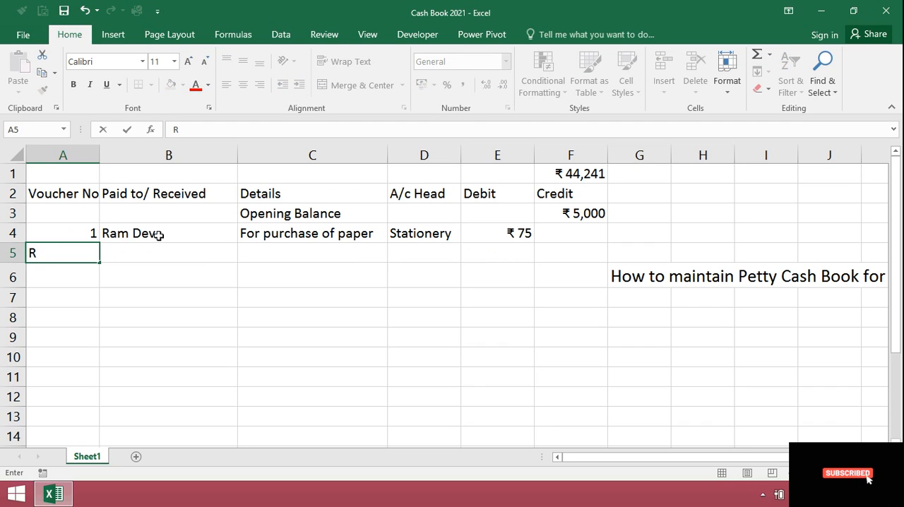
type("1")
key("Return")
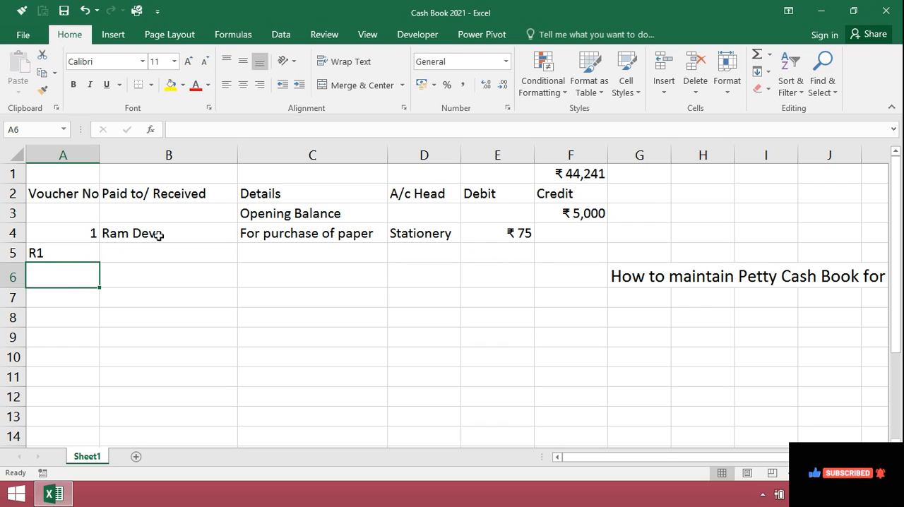
key("Up")
key("Right")
type("Arihant trades")
key("Tab")
type("Sale of waste items")
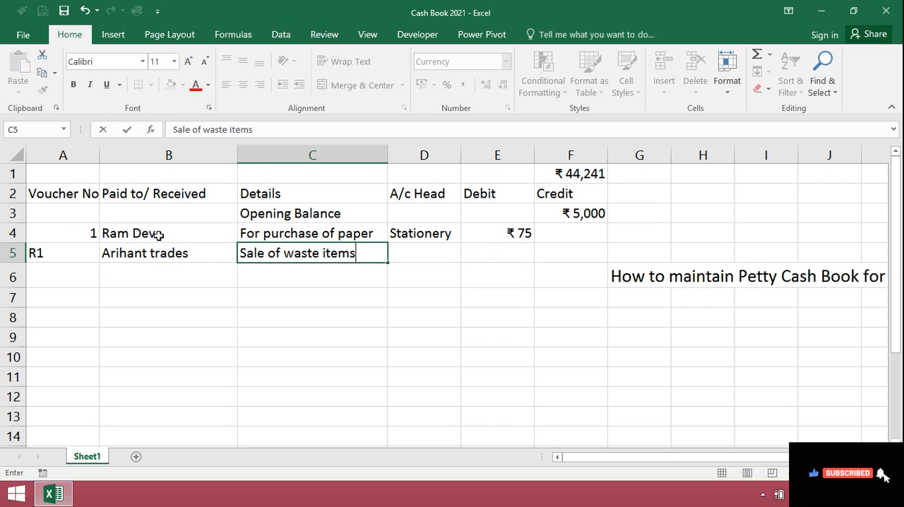
key("Tab")
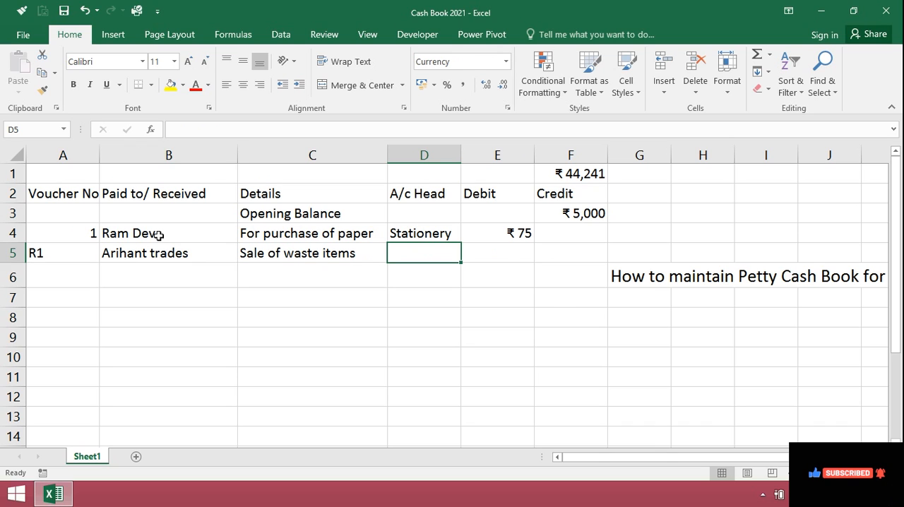
Record receipt R1 under the account head "Other Income" in D5 with a credit of 300 in F5.
type("Other ")
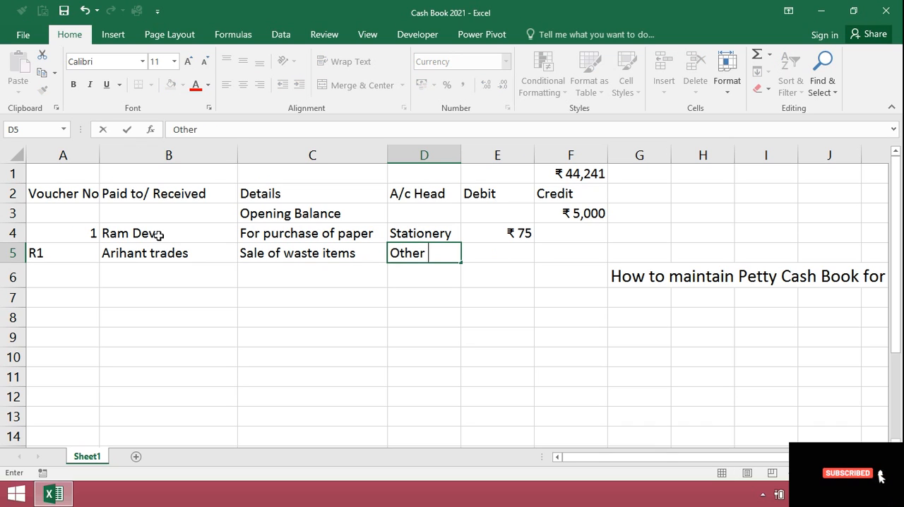
type("Income")
key("Tab")
key("Tab")
type("300")
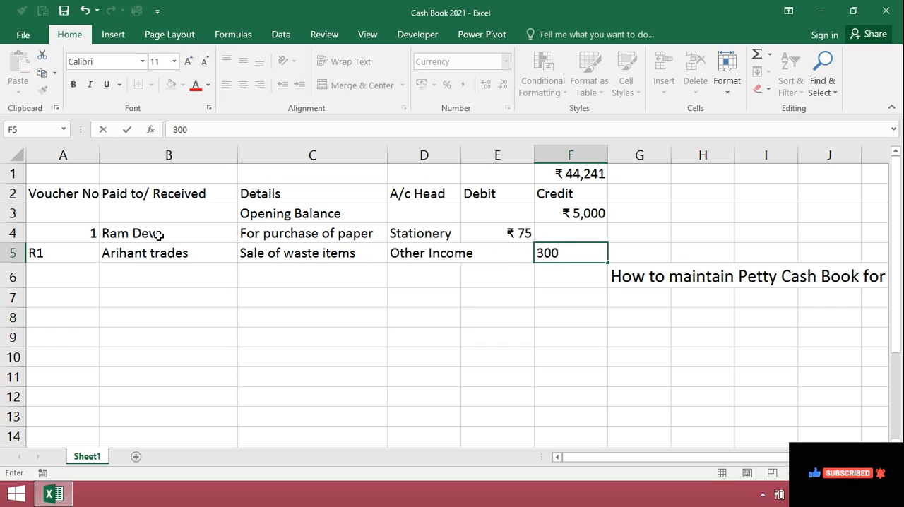
key("Return")
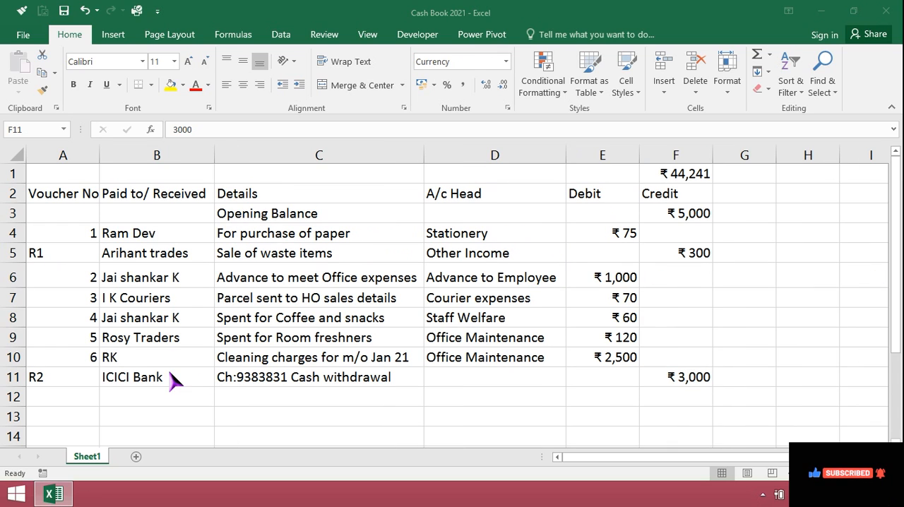
Review the bank cash withdrawal in row 11, the cleaning charges, the courier parcel entry and the employee advance in row 6.
left_click(147, 375)
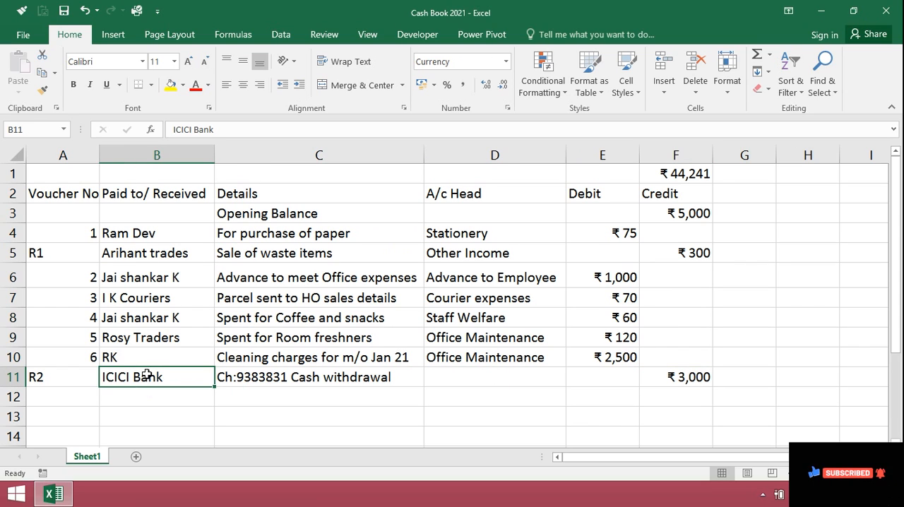
left_click(242, 377)
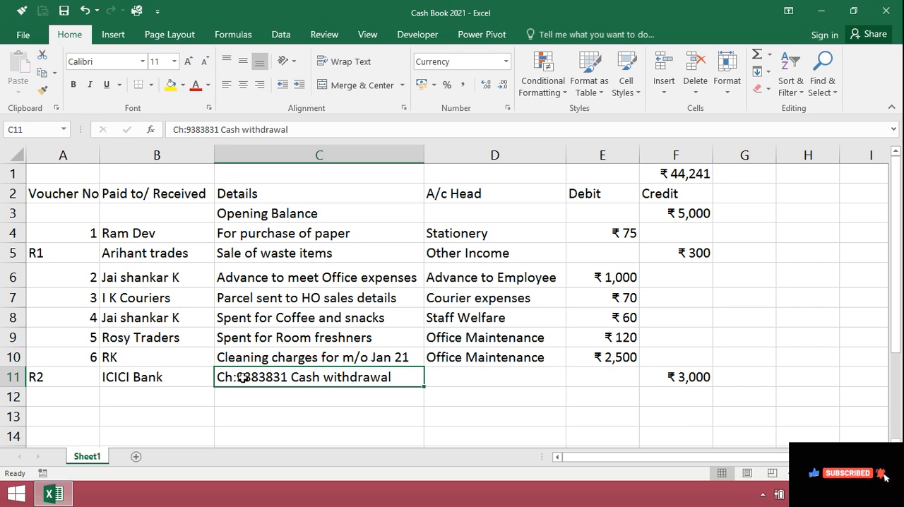
left_click(684, 382)
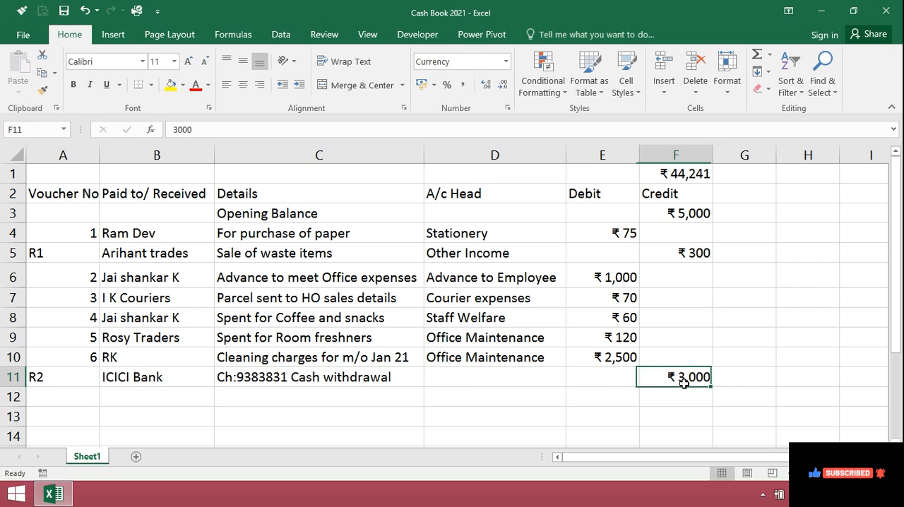
left_click(327, 360)
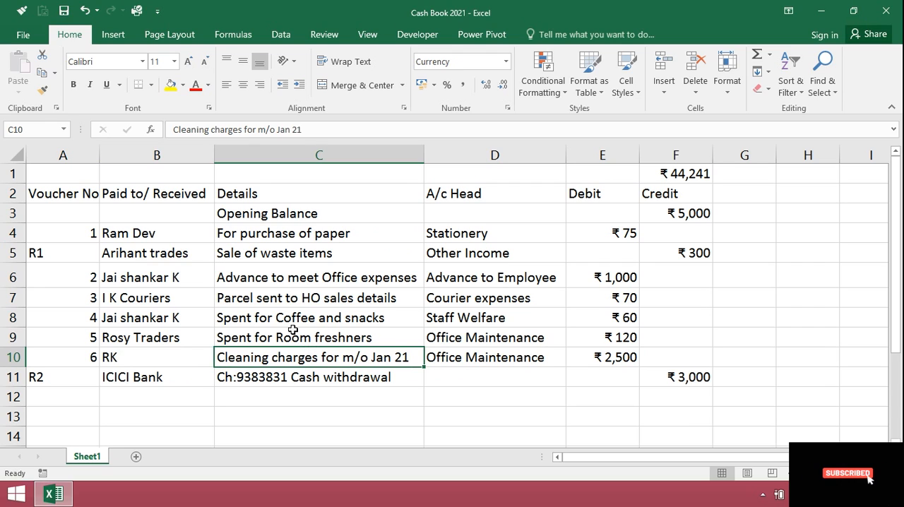
left_click(259, 303)
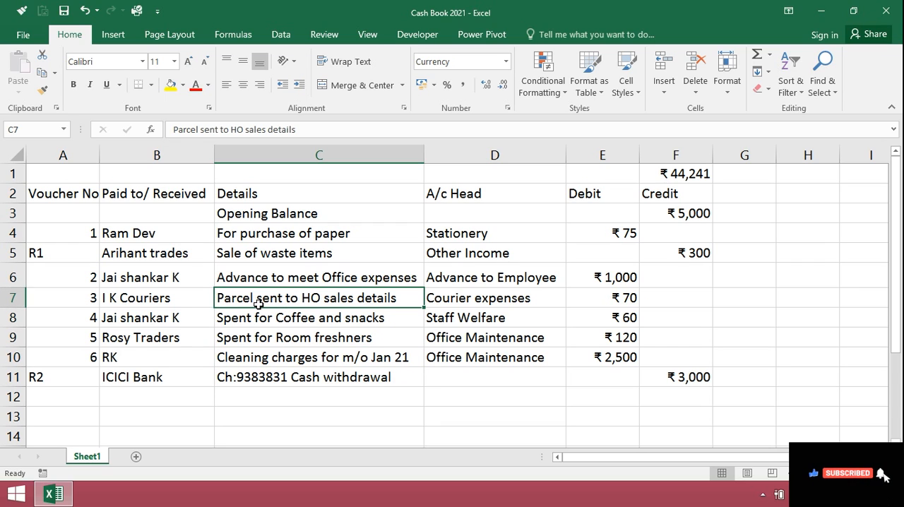
left_click(440, 305)
left_click(336, 278)
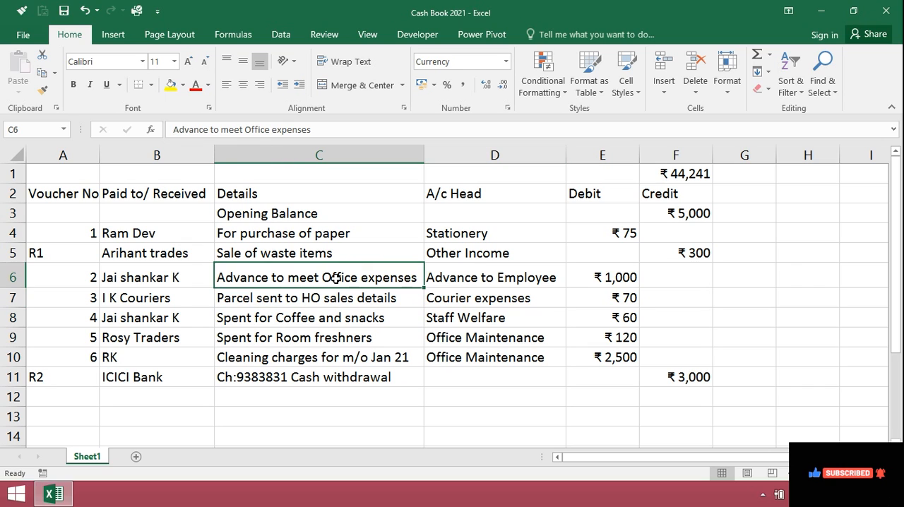
left_click(176, 279)
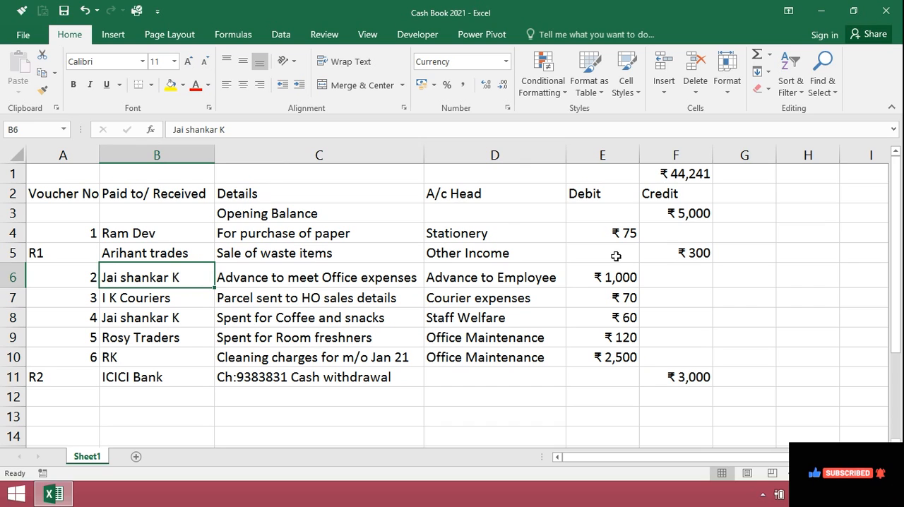
left_click(615, 277)
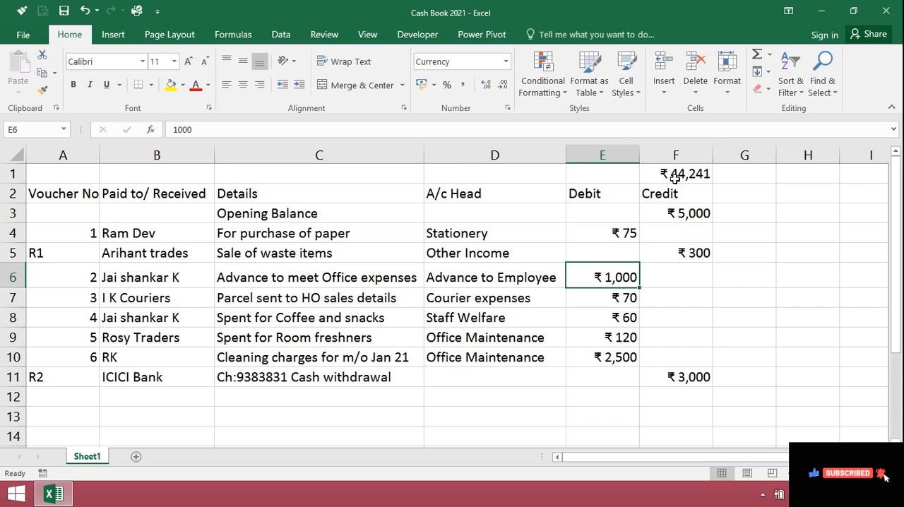
Format cell F1 as a date in the *14-03-2012 style with the English (India) locale.
left_click(675, 179)
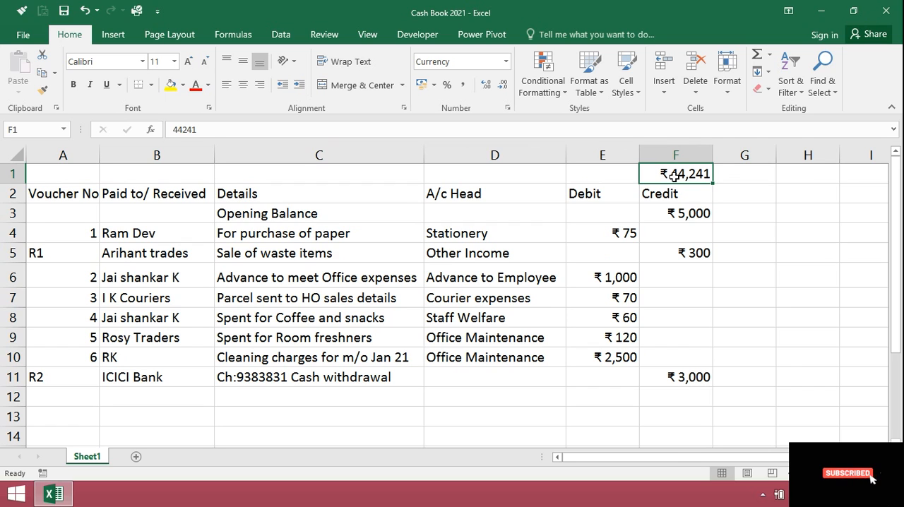
right_click(675, 176)
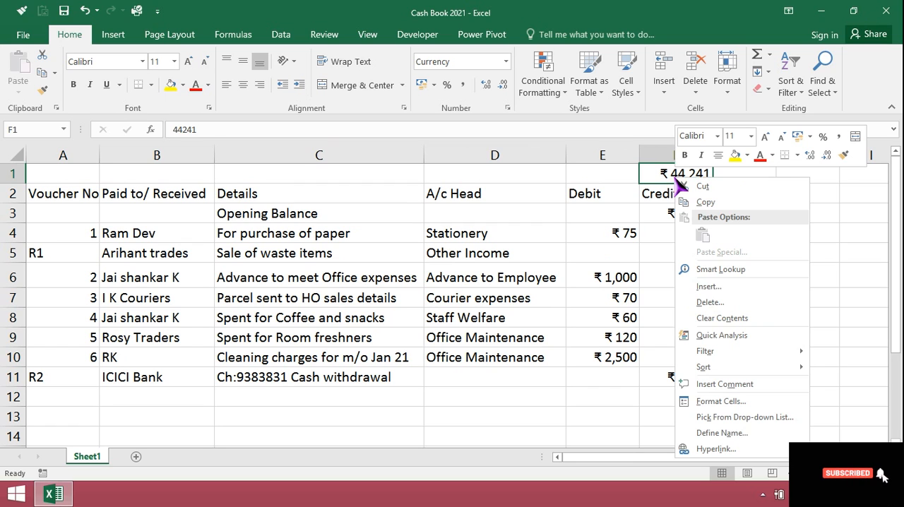
left_click(730, 402)
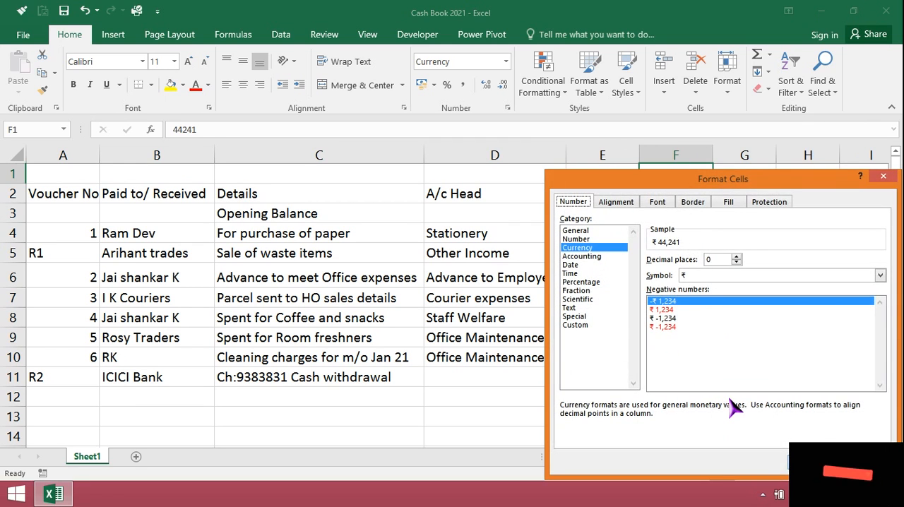
left_click(572, 266)
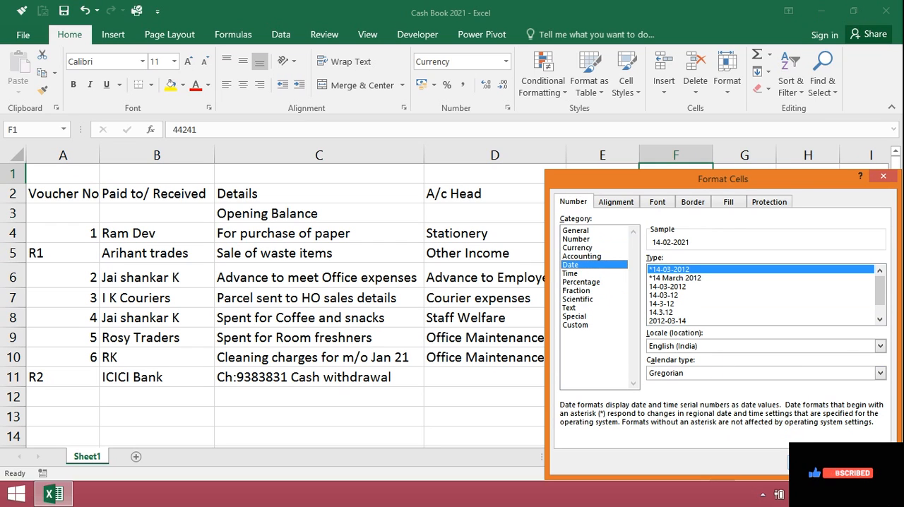
key("Return")
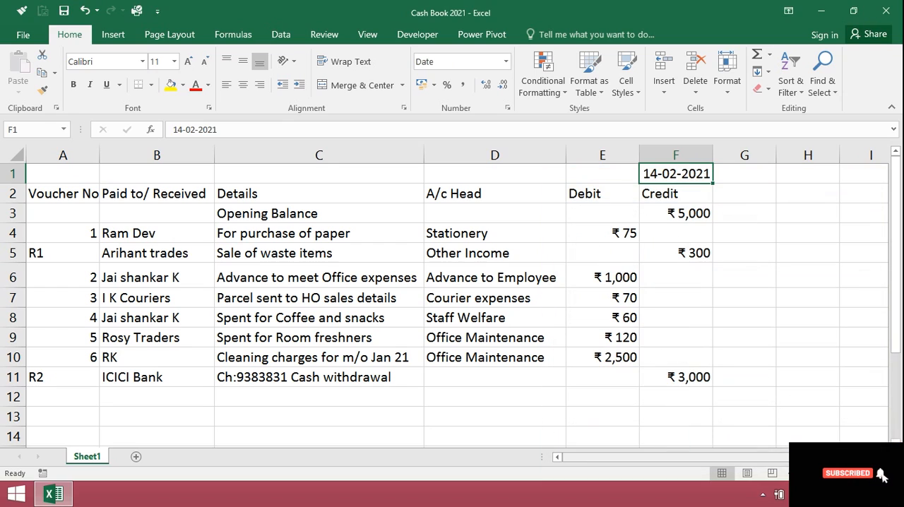
Fill the header row A2:F2 with the green theme colour.
left_click(698, 397)
left_click(696, 419)
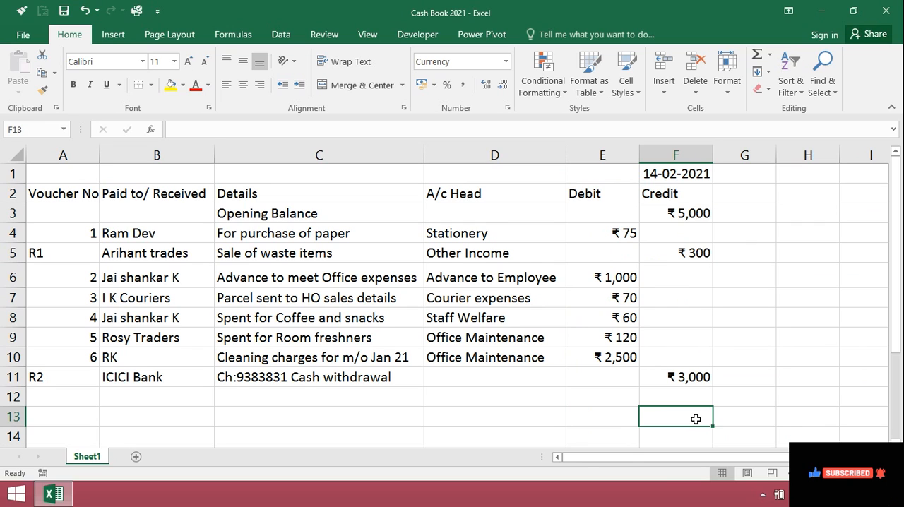
key("Up")
key("Up")
key("Up")
key("Up")
key("Up")
key("Up")
key("Up")
key("Up")
key("Up")
key("Up")
key("Up")
key("Up")
key("Down")
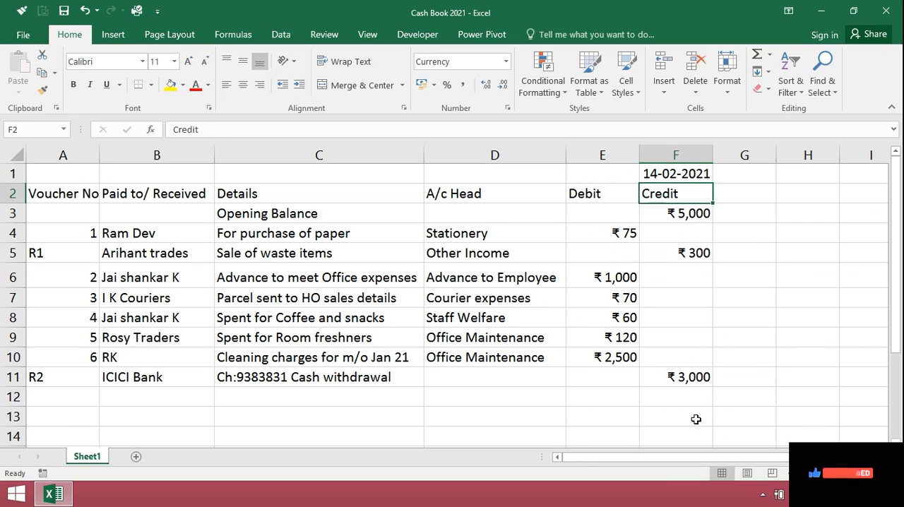
key("Left")
key("Left")
key("Left")
key("Left")
key("Left")
key("shift+Right")
key("shift+Right")
key("shift+Right")
key("shift+Right")
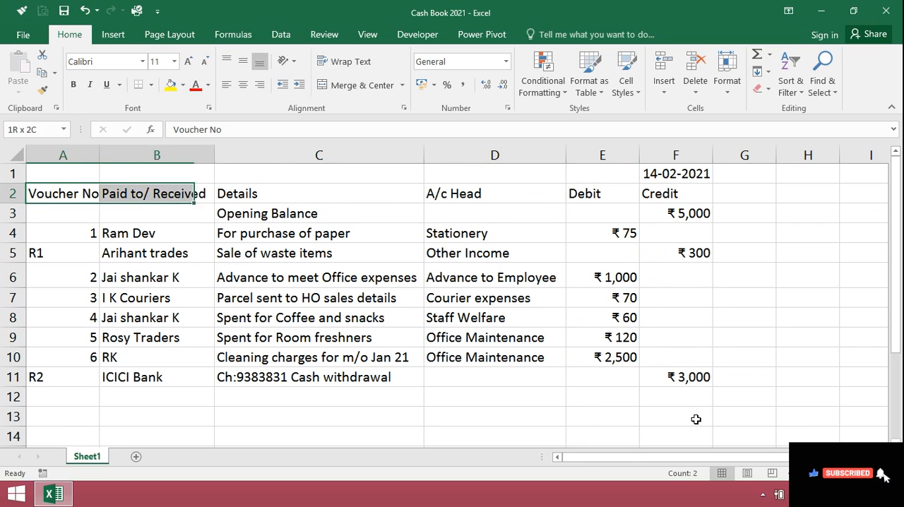
key("shift+Right")
left_click(183, 85)
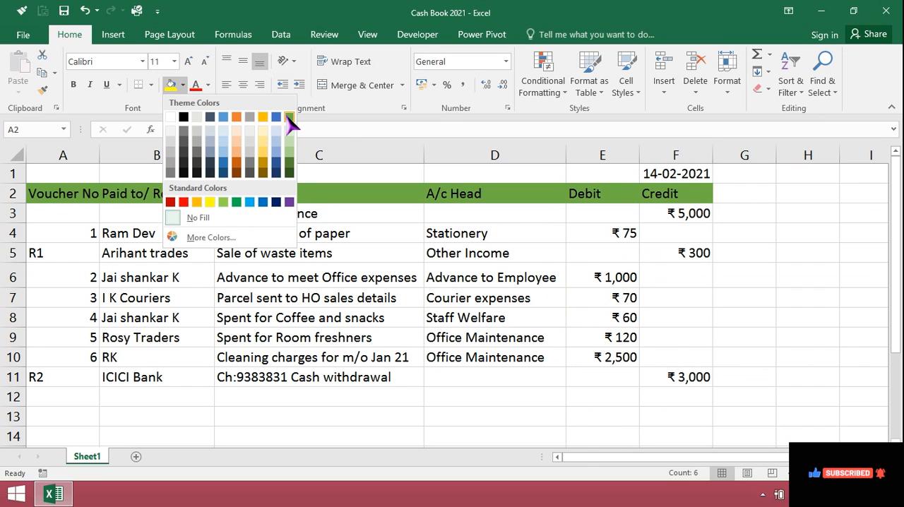
left_click(290, 118)
Make the header row text bold and yellow.
left_click(207, 85)
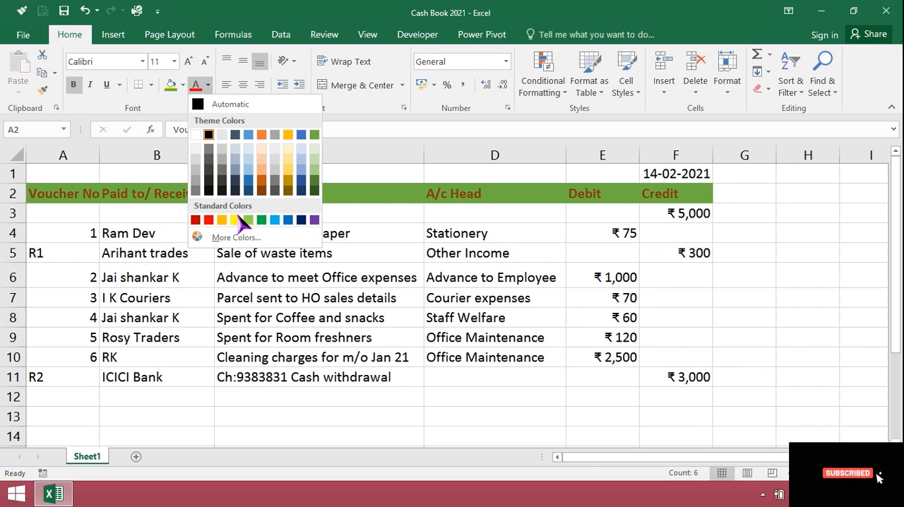
left_click(236, 219)
left_click(294, 411)
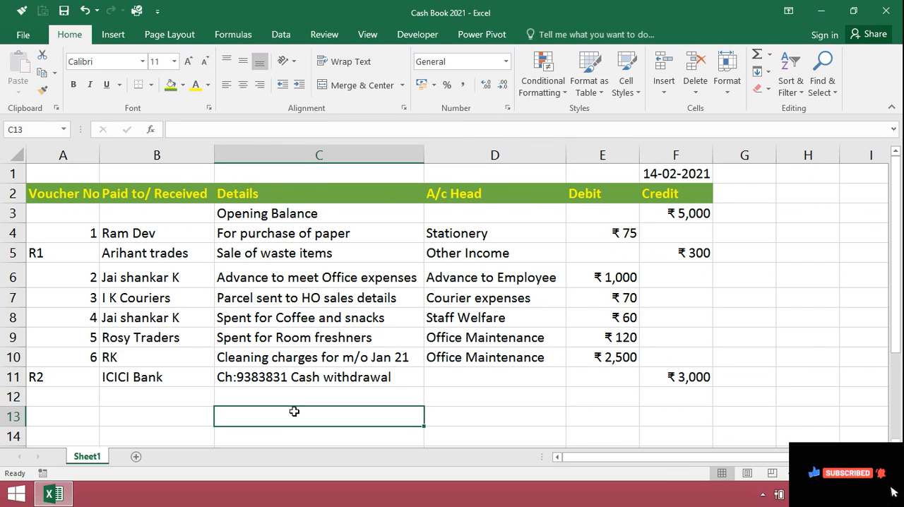
Total the Debit column in E12 with a SUM of E3:E11.
left_click(612, 399)
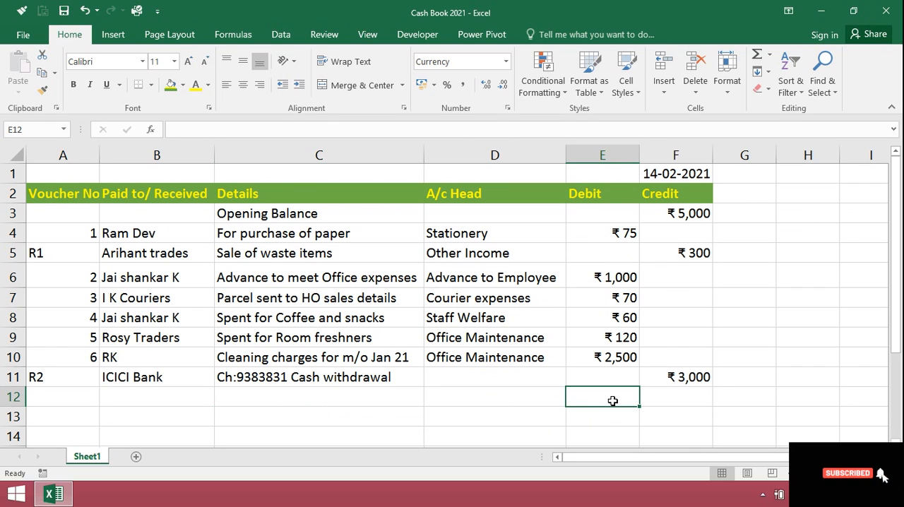
type("=sum")
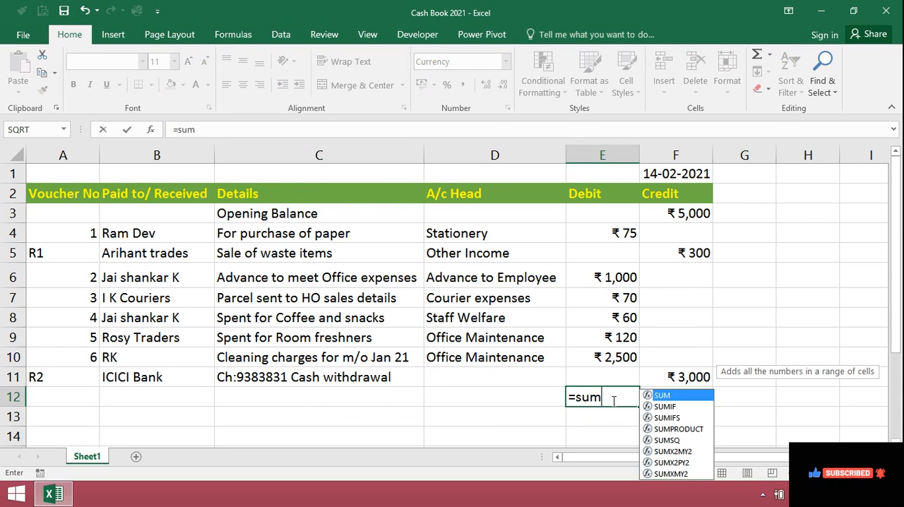
type("(")
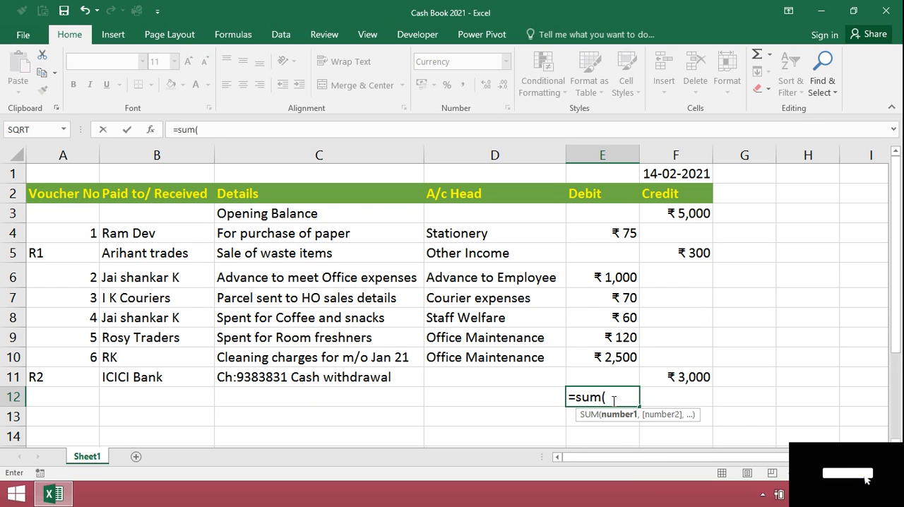
key("Up")
key("shift+Up")
key("shift+Up")
key("shift+Up")
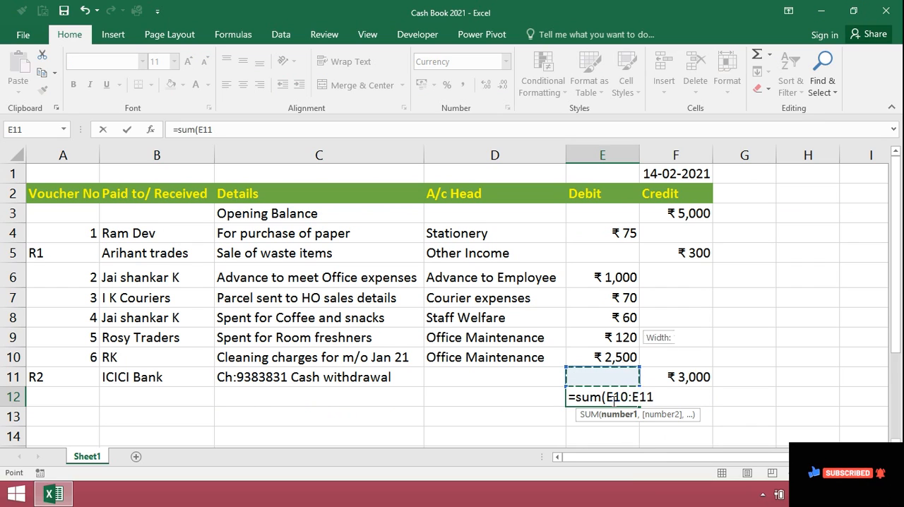
key("shift+Up")
key("shift+Up")
key("shift+Up")
key("shift+Up")
key("shift+Up")
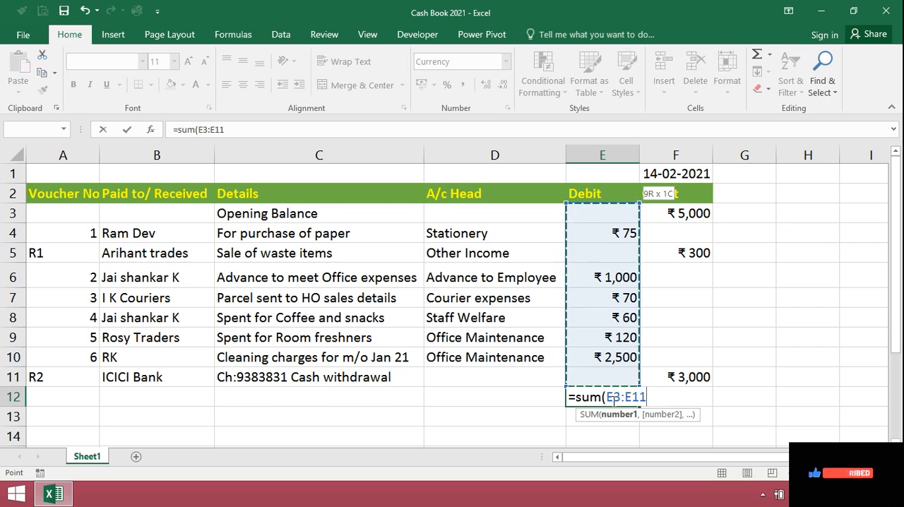
key("Return")
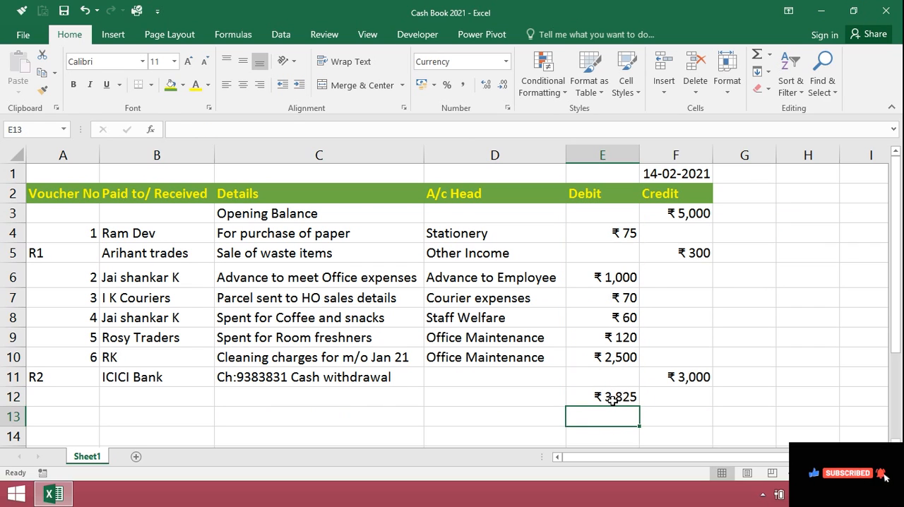
Copy the debit total formula from E12 to F12 to total the Credit column.
left_click(614, 400)
key("ctrl+c")
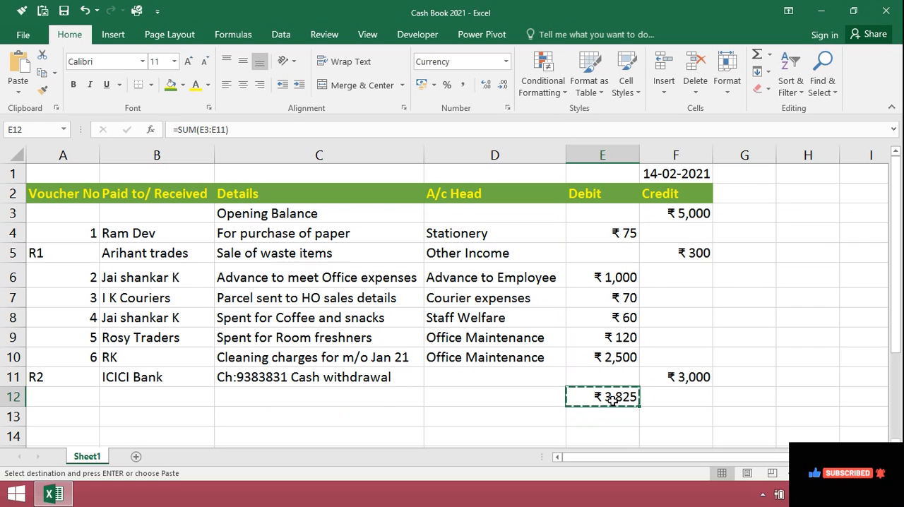
key("Right")
key("Return")
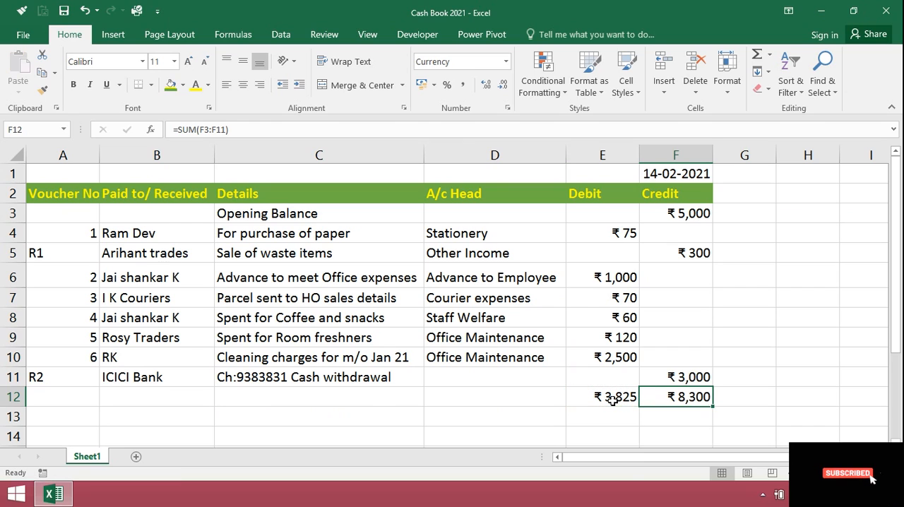
Enter the label Closing Balance in C13, below the Details column's entries.
key("Down")
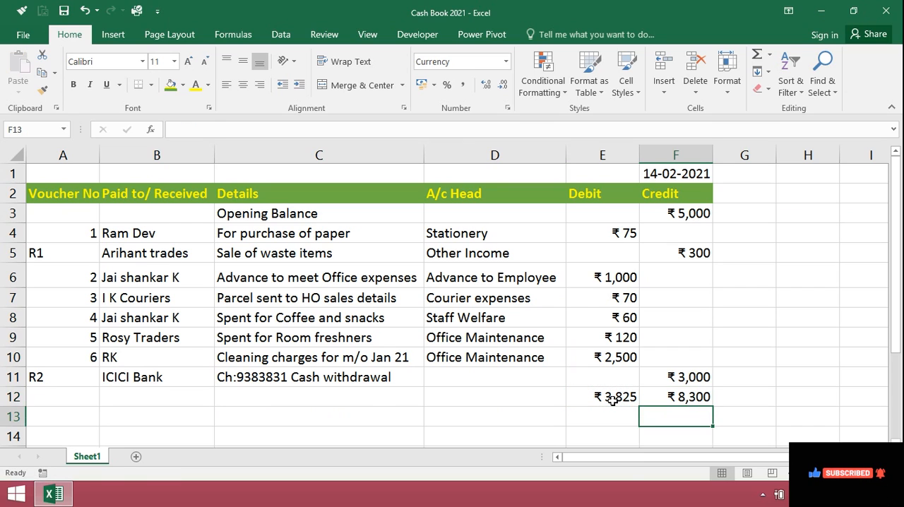
key("Left")
key("Left")
key("Left")
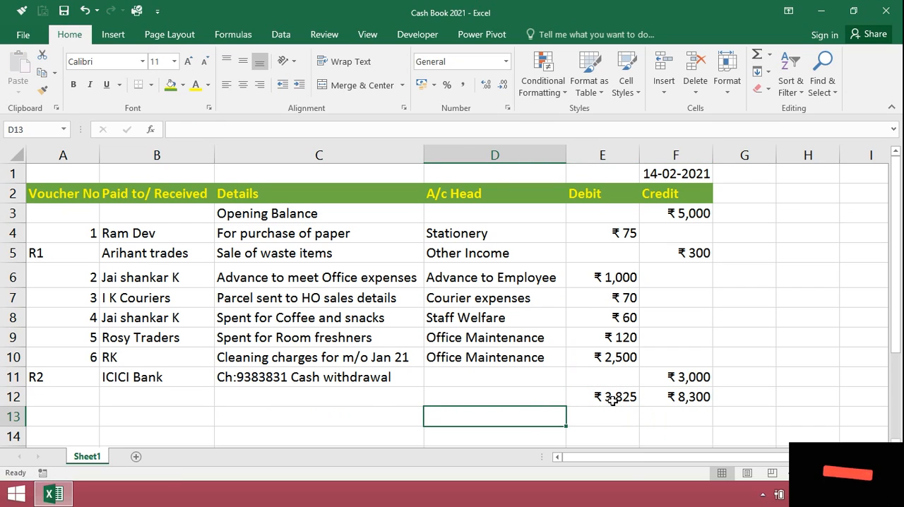
type("Cl")
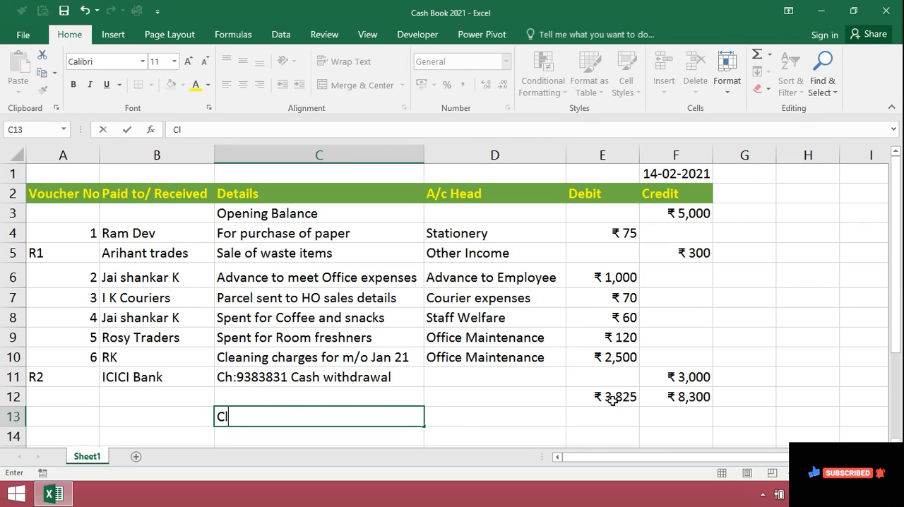
type("osing Balance")
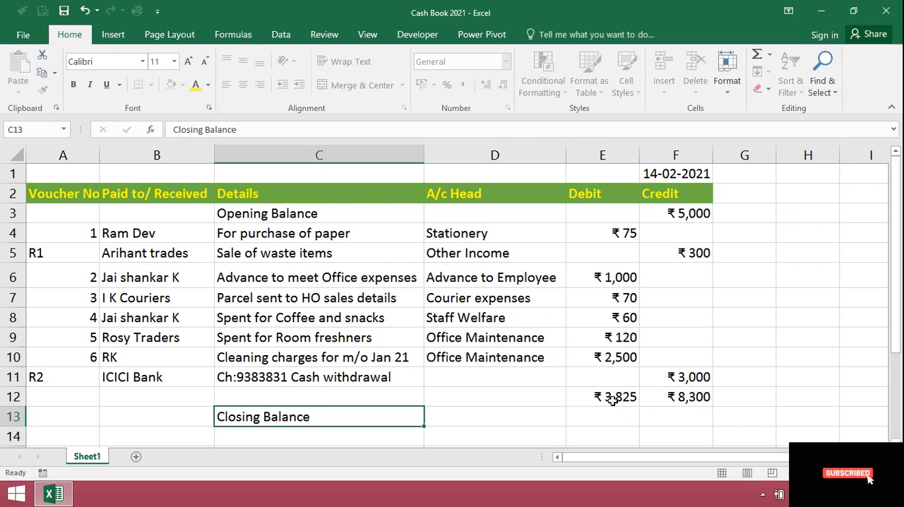
key("Return")
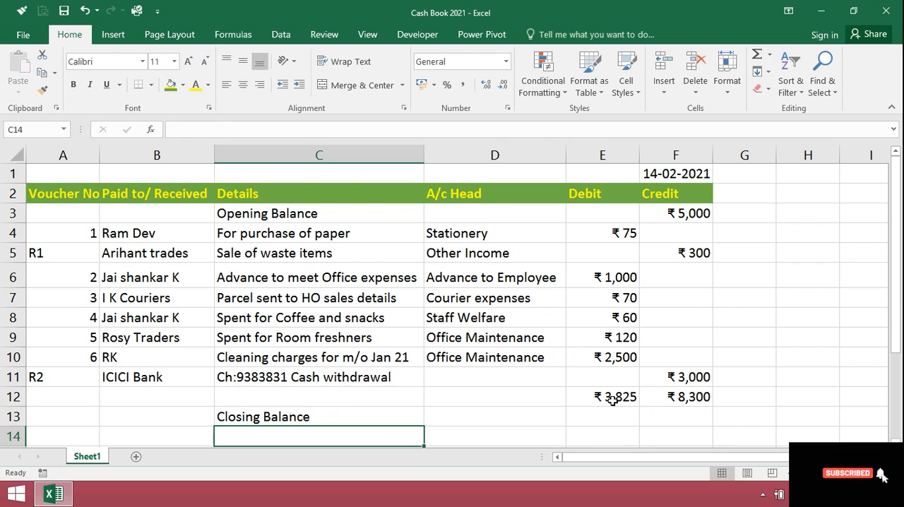
Calculate the closing balance in E13 with the formula =F12-E12, credit total minus debit total.
key("Up")
key("Right")
key("Right")
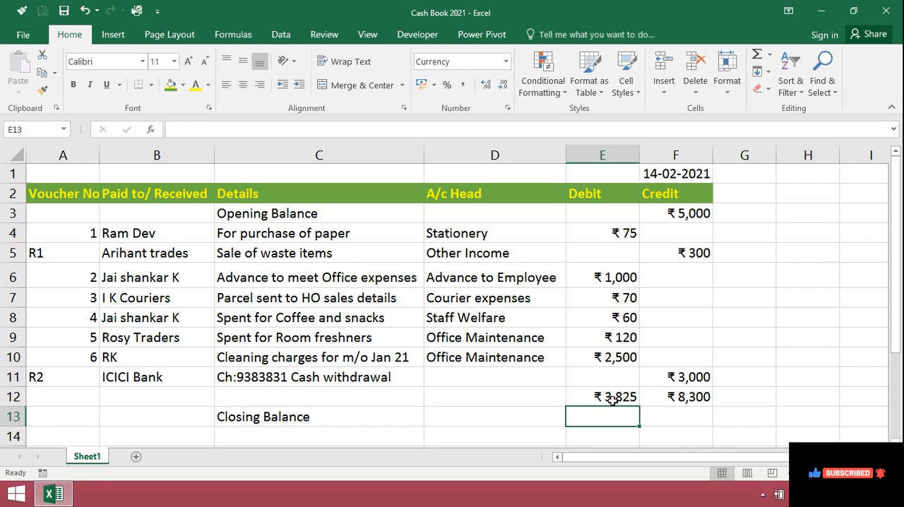
type("=")
key("Up")
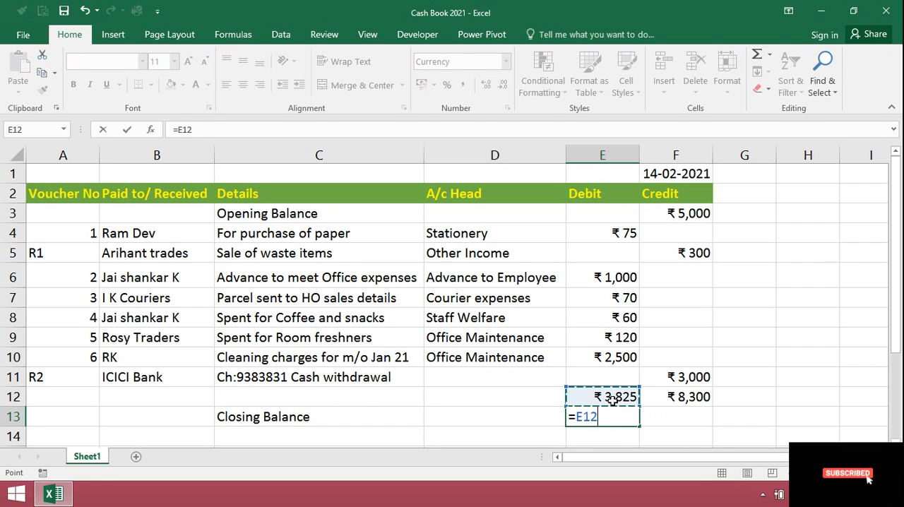
key("Right")
type("-")
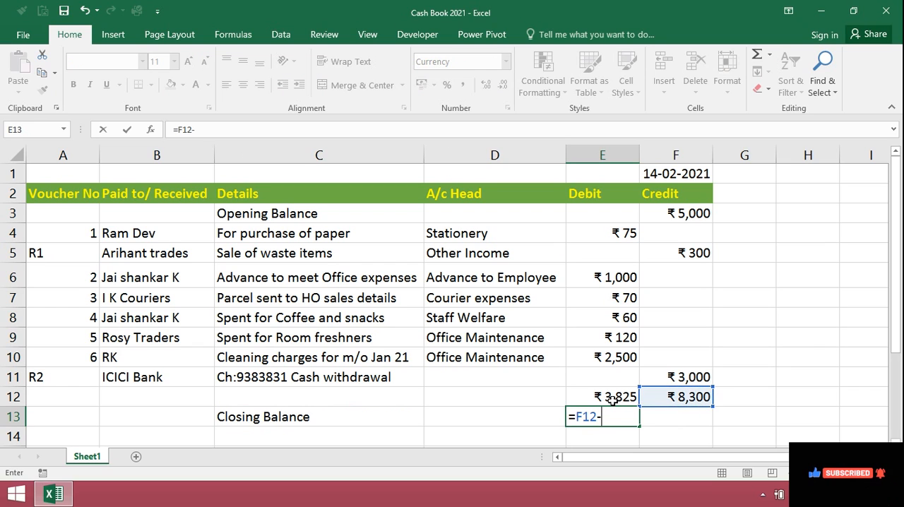
key("Left")
key("Up")
key("Right")
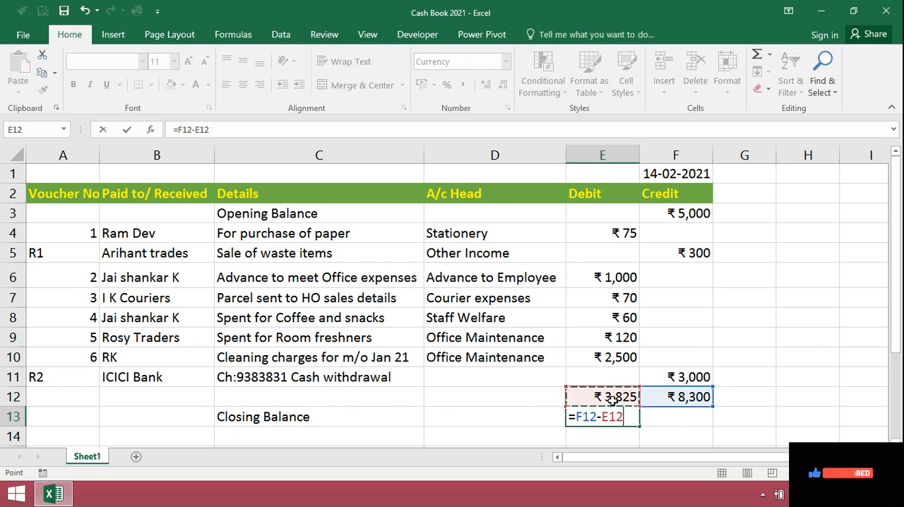
key("Return")
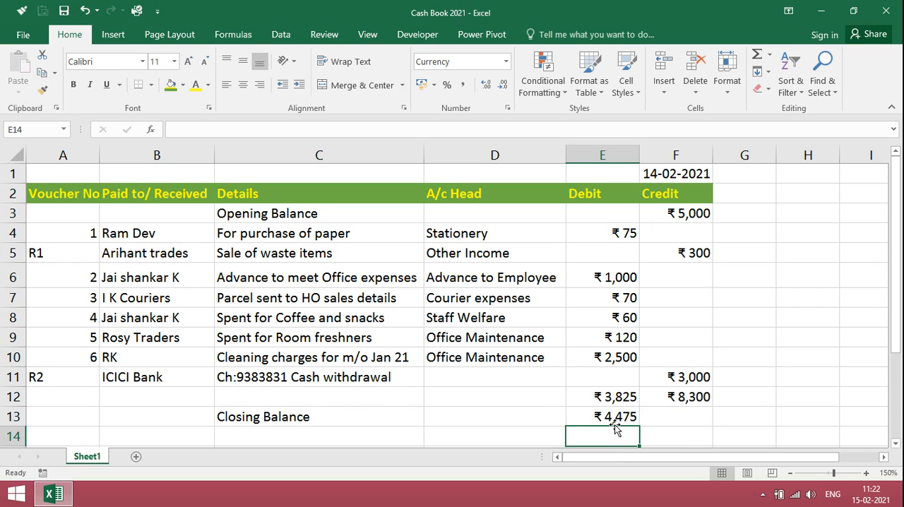
Copy the whole day's cash book block A1:F13 and paste it starting at A16.
key("Down")
key("Up")
key("Up")
key("Up")
key("Up")
key("Up")
key("Up")
key("Up")
key("Up")
key("Up")
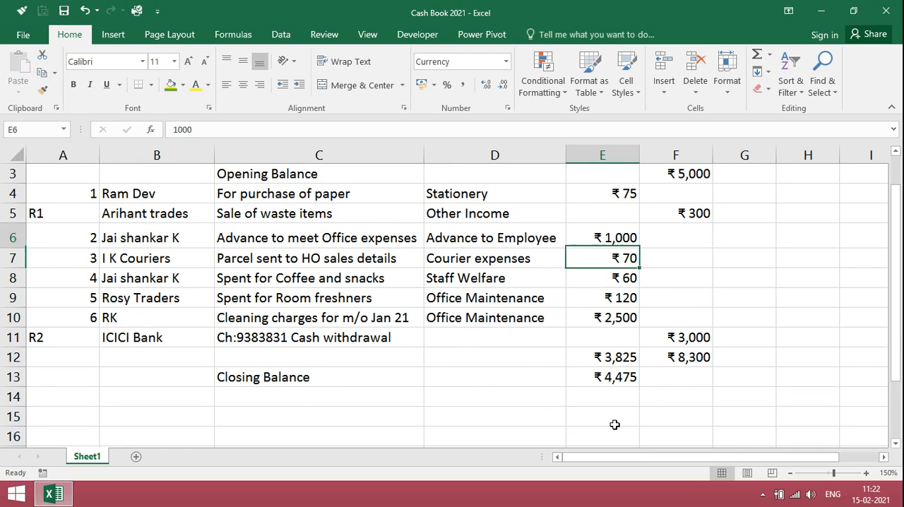
key("Up")
key("Up")
key("Up")
key("Up")
key("Up")
key("Left")
key("Left")
key("Left")
key("Left")
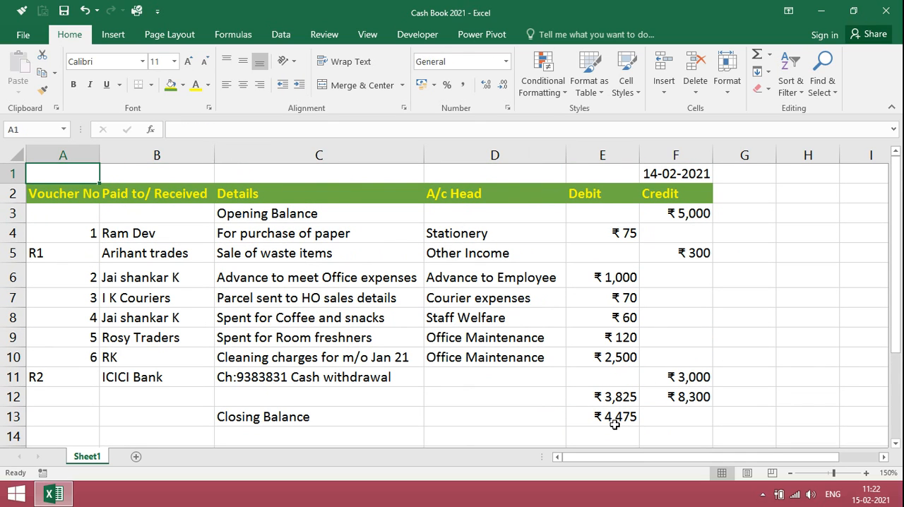
key("shift+Down")
key("shift+Down")
key("shift+Down")
key("shift+Down")
key("shift+Down")
key("shift+Down")
key("shift+Down")
key("shift+Down")
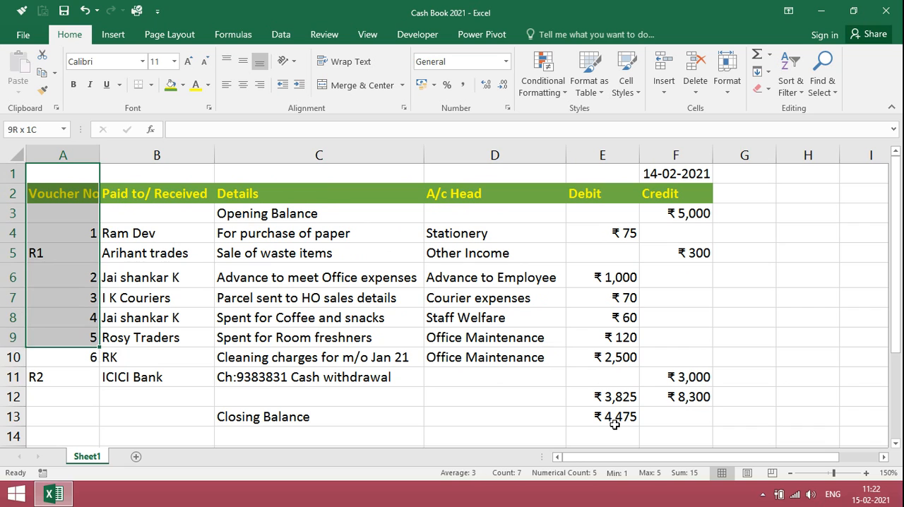
key("shift+Down")
key("shift+Down")
key("shift+Down")
key("shift+Down")
key("shift+Right")
key("shift+Right")
key("shift+Right")
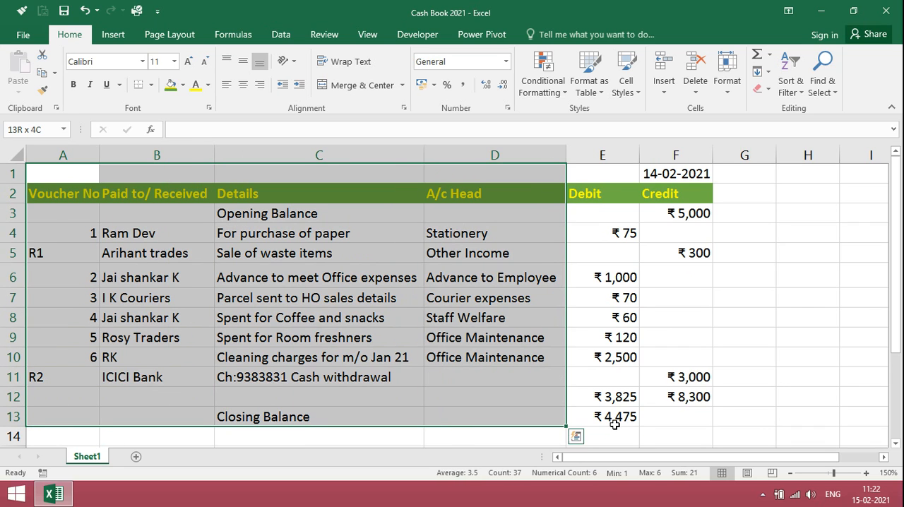
key("shift+Right")
key("shift+Right")
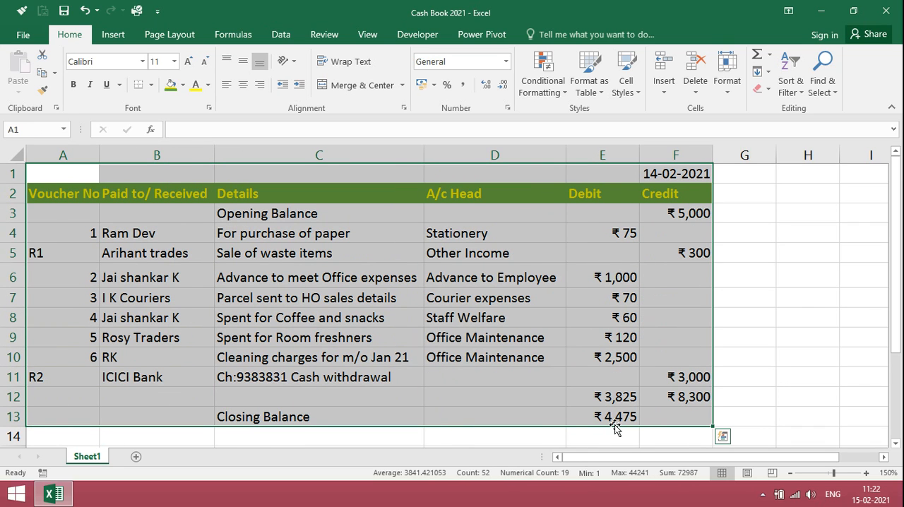
key("ctrl+c")
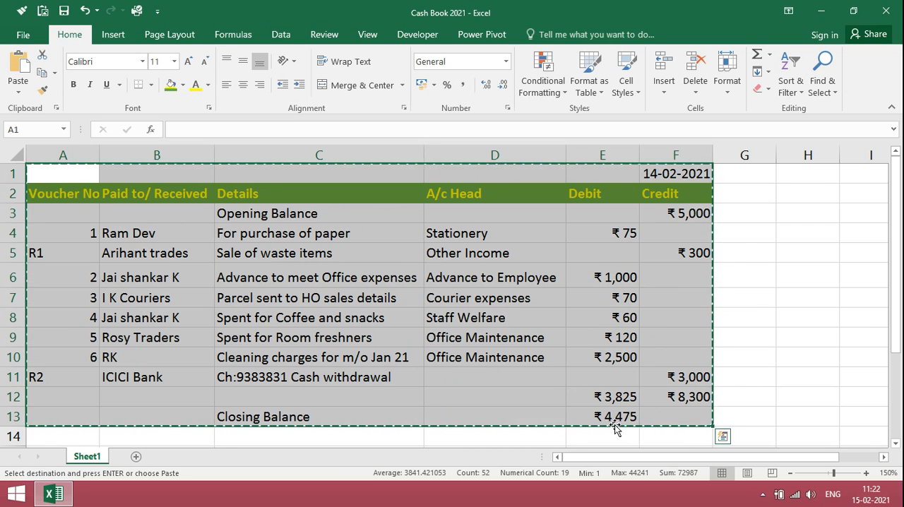
key("Down")
key("Down")
key("Down")
key("Down")
key("Down")
key("Down")
key("Down")
key("Down")
key("Down")
key("Down")
key("Down")
key("Down")
key("Down")
key("Down")
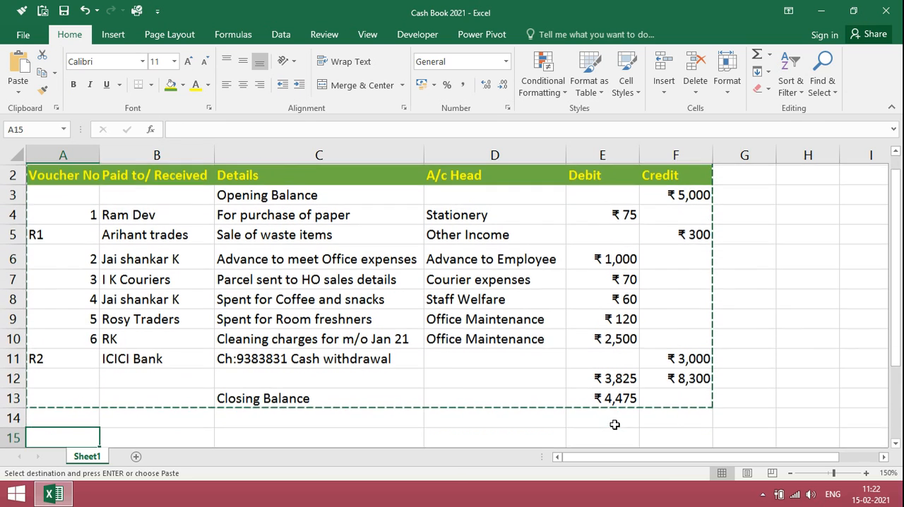
key("Down")
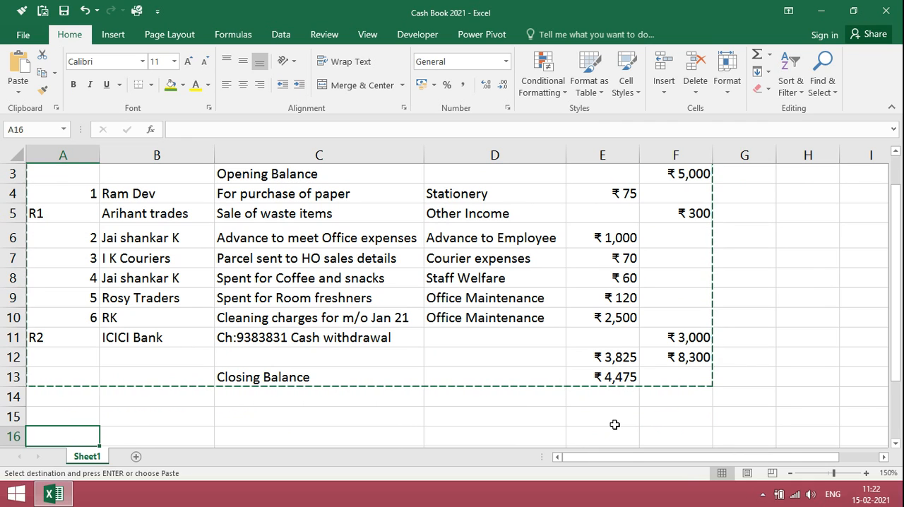
key("Return")
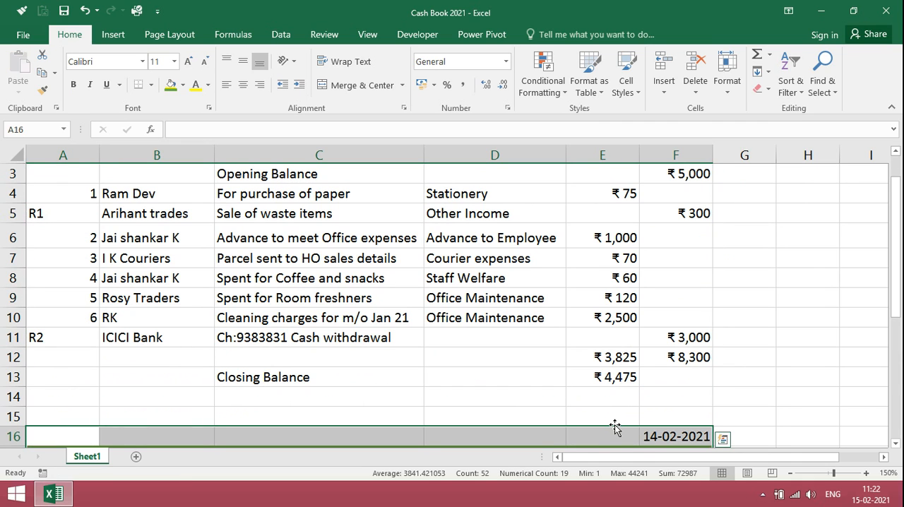
Clear the copied voucher entries in A19:F26 of the second block, keeping its header and opening balance row.
key("Down")
key("Down")
key("Down")
key("Down")
key("Down")
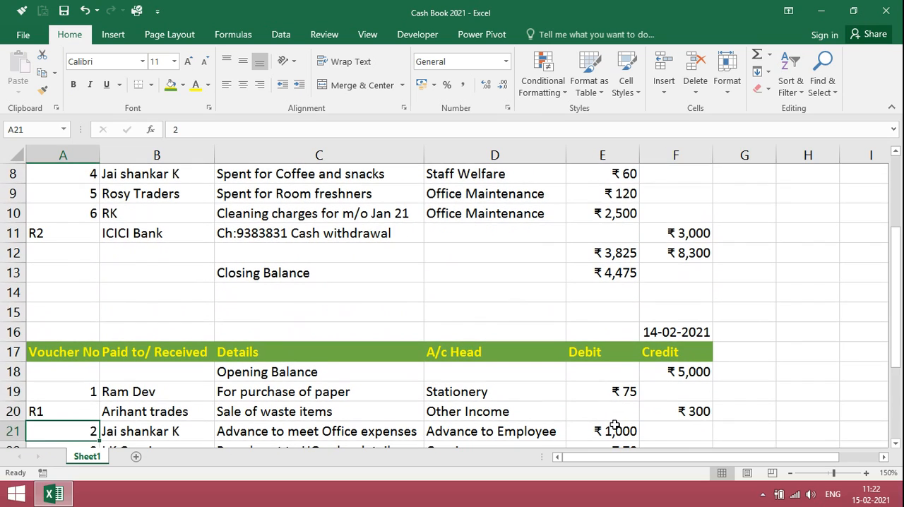
key("Up")
key("Up")
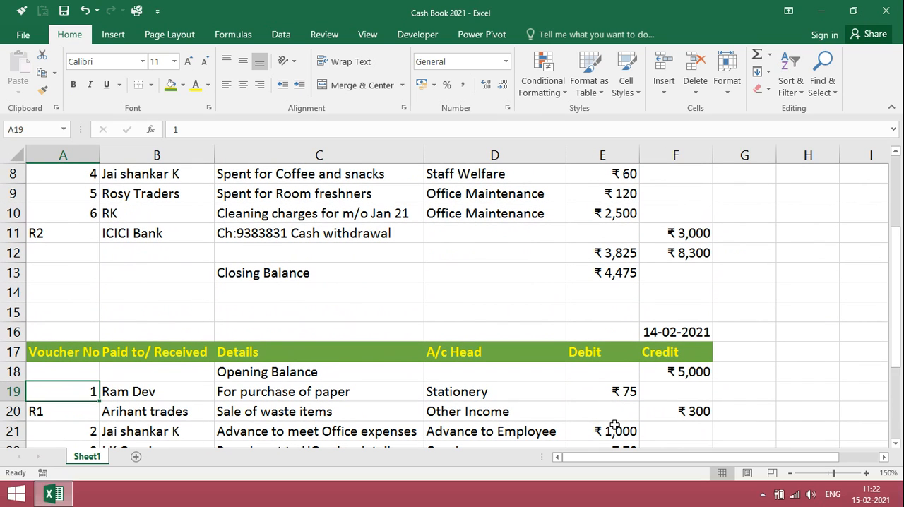
key("shift+Down")
key("shift+Down")
key("shift+Down")
key("shift+Down")
key("shift+Down")
key("shift+Down")
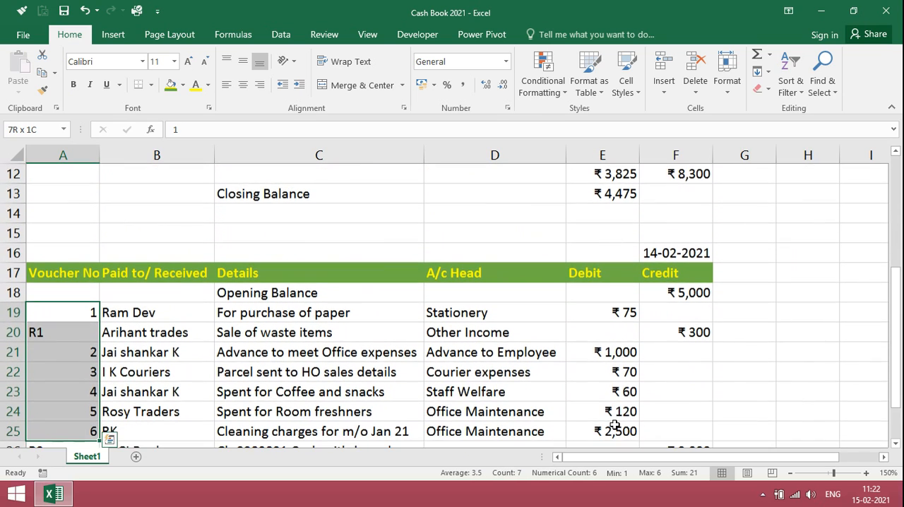
key("shift+Down")
key("shift+Right")
key("shift+Right")
key("shift+Right")
key("shift+Right")
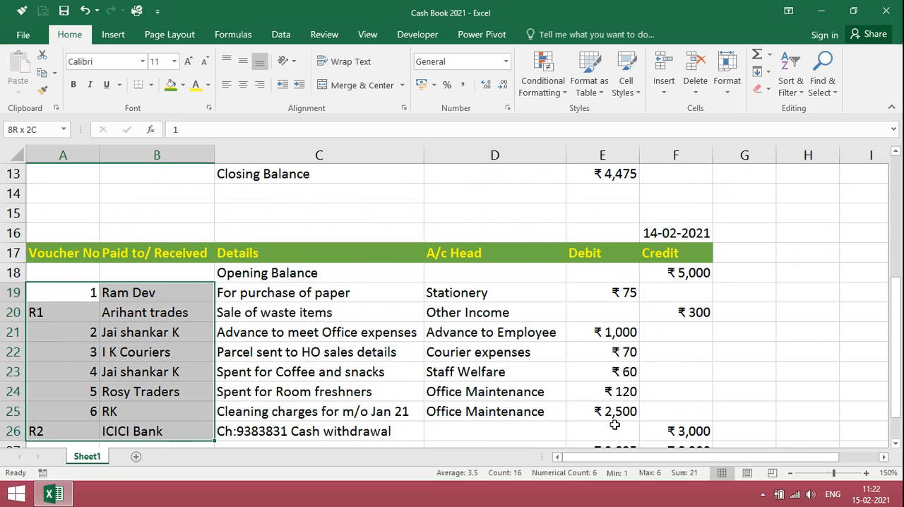
key("shift+Right")
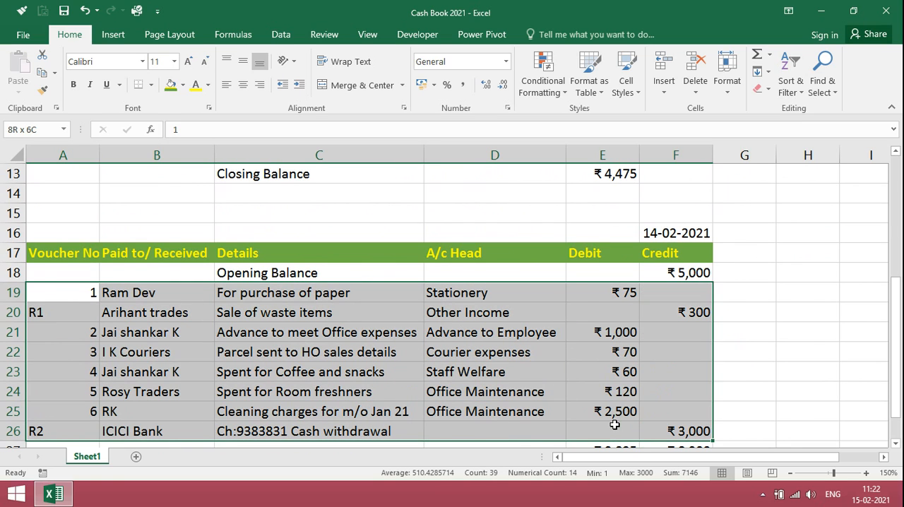
key("Delete")
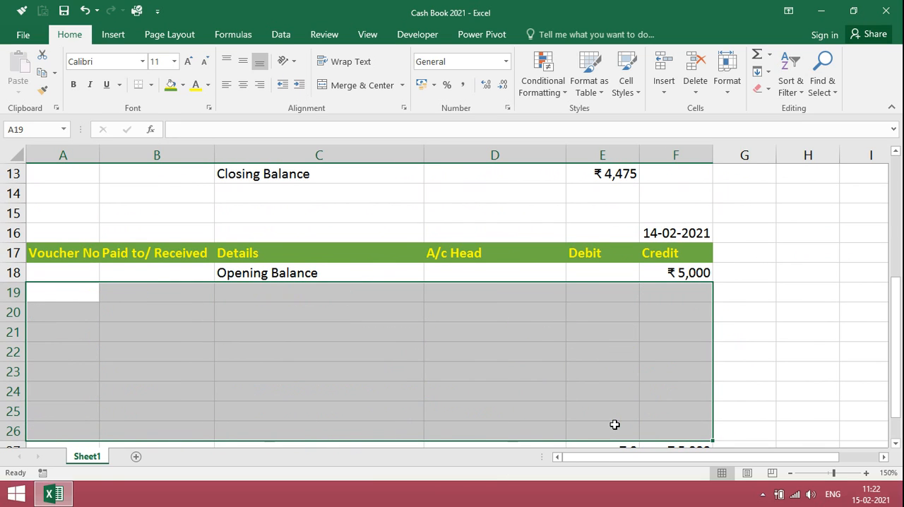
Link the second block's opening balance in F18 to the previous closing balance with =E13.
key("Up")
key("Up")
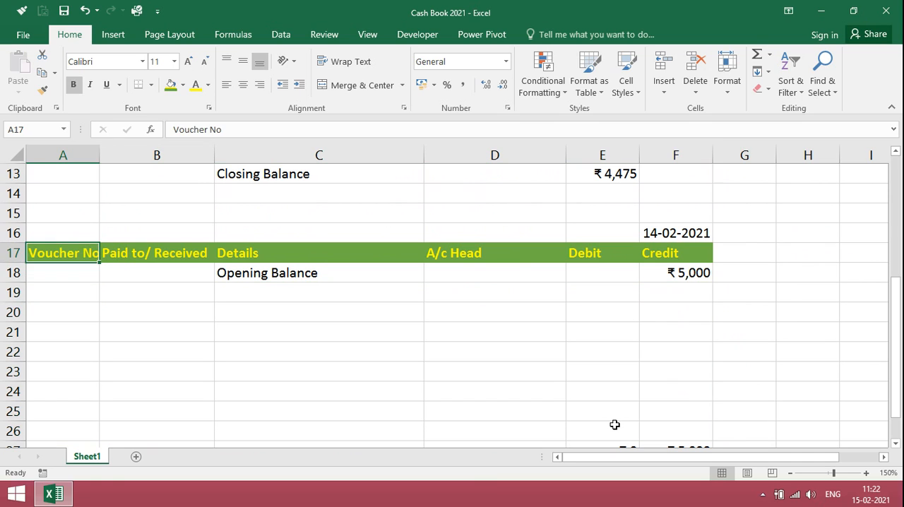
key("Down")
key("Down")
key("Right")
key("Up")
key("Right")
key("Right")
key("Right")
key("Right")
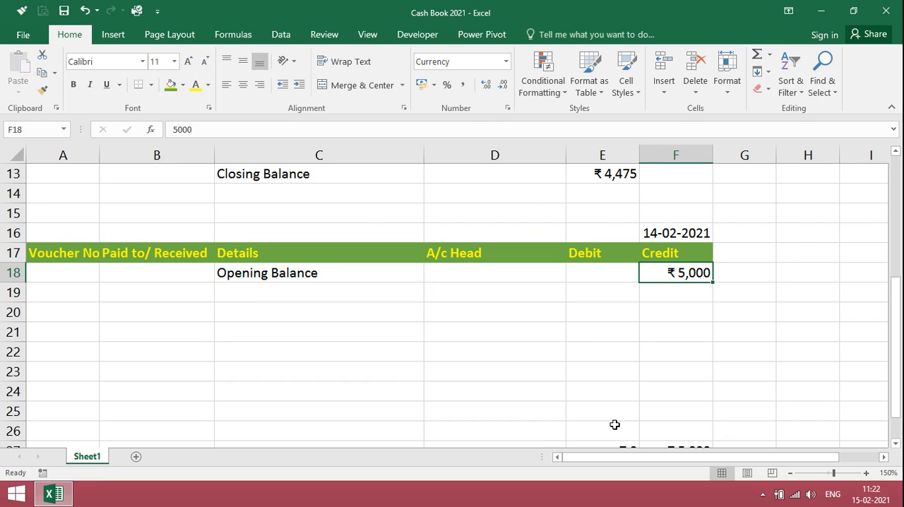
type("=")
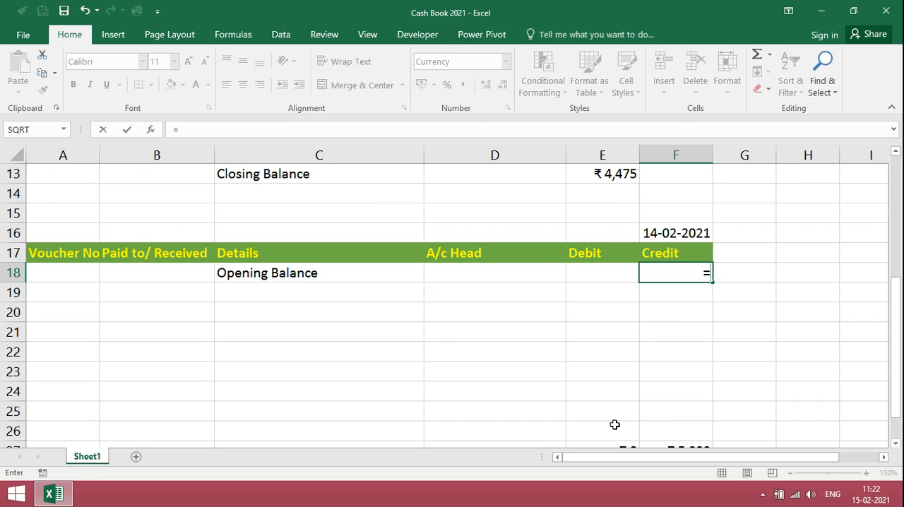
left_click(619, 176)
key("Return")
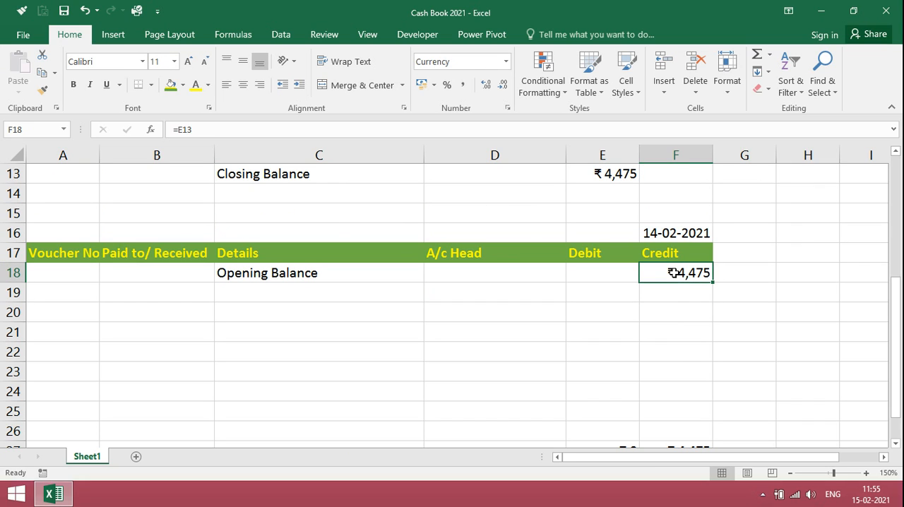
Change the second block's date in F16 to 16-02-2021.
left_click(668, 233)
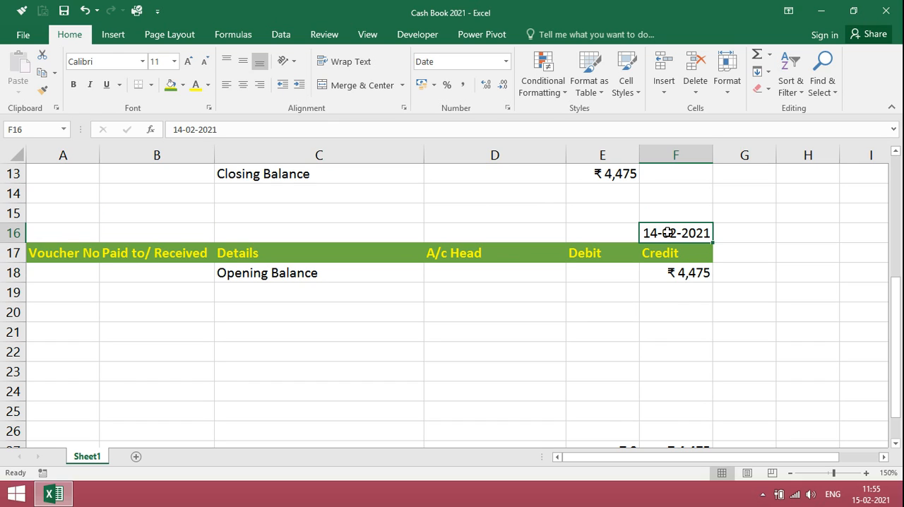
key("Return")
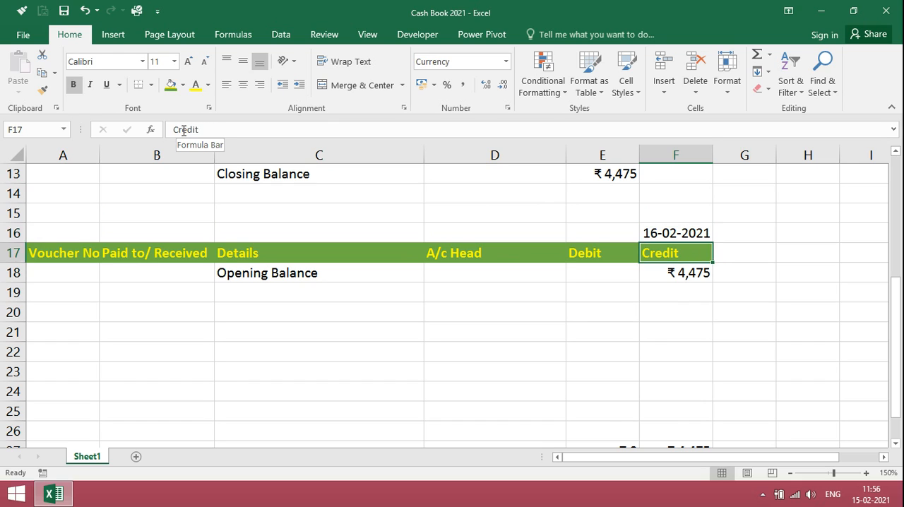
key("Down")
key("Down")
key("Down")
key("Left")
key("Left")
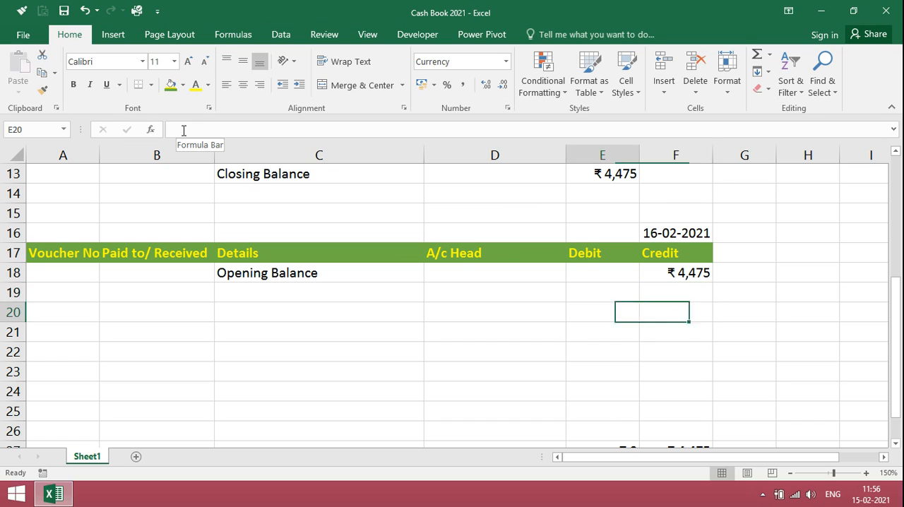
key("Left")
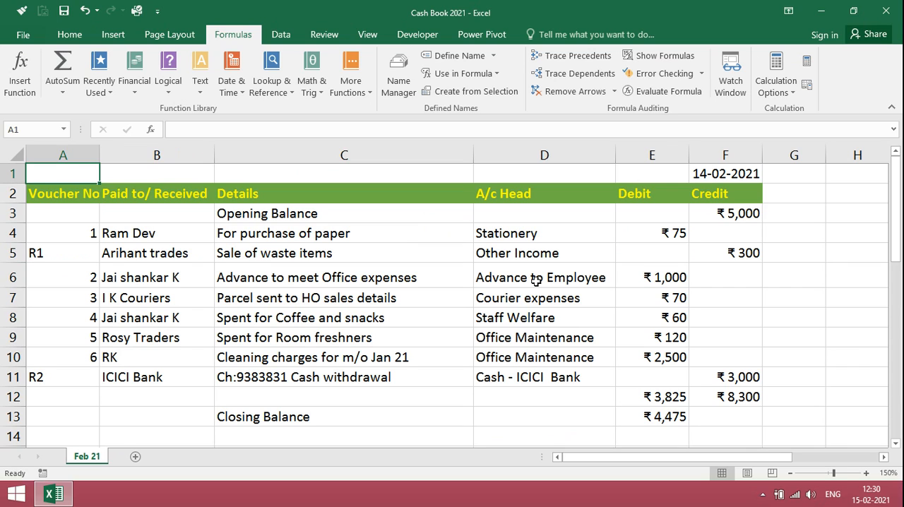
Apply thick outside borders around the first day's cash book block A1:F13.
key("ctrl+n")
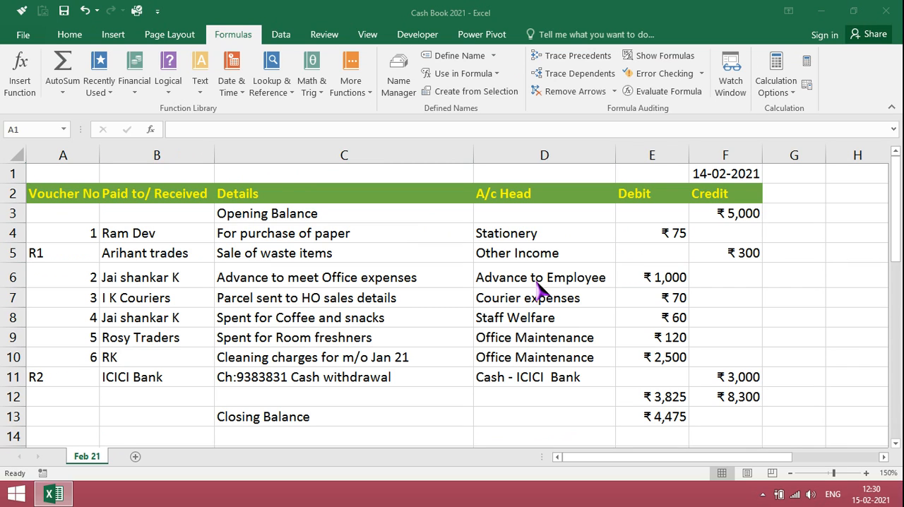
left_click(354, 174)
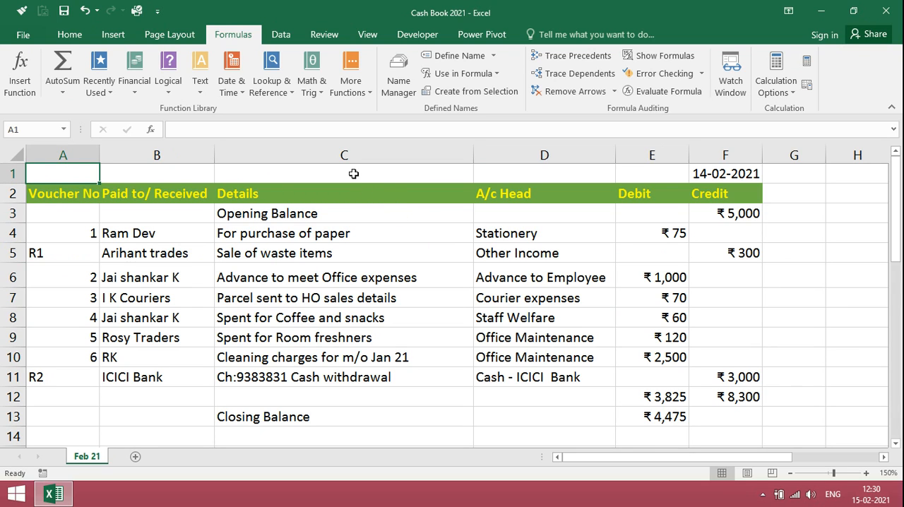
key("Right")
key("Right")
key("Left")
key("Left")
key("shift+Right")
key("shift+Right")
key("shift+Right")
key("shift+Right")
key("shift+Right")
key("shift+Down")
key("shift+Down")
key("shift+Down")
key("shift+Down")
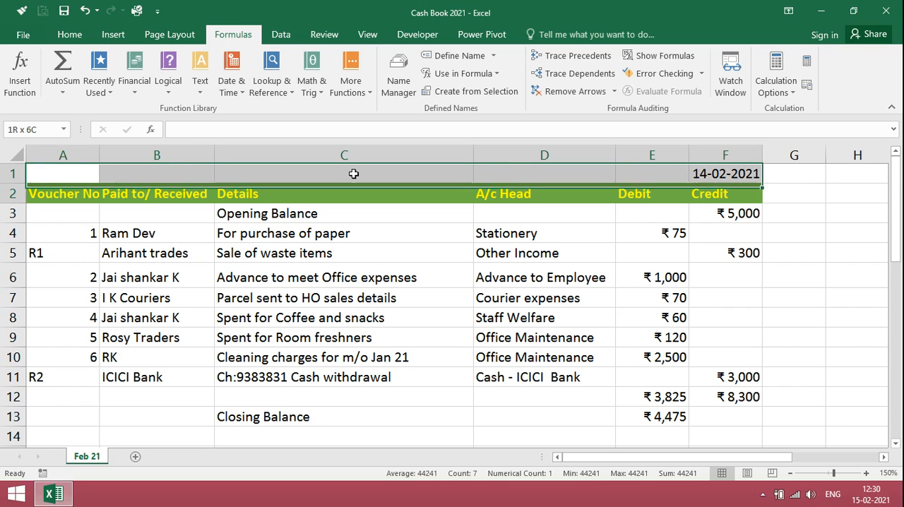
key("shift+Down")
key("shift+Down")
key("shift+Down")
key("shift+Down")
key("shift+Down")
key("shift+Down")
key("shift+Down")
key("shift+Down")
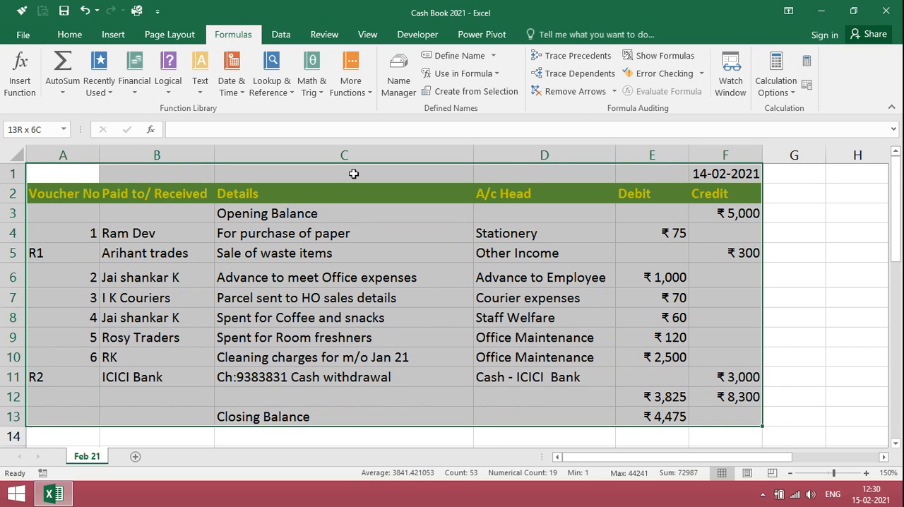
left_click(74, 38)
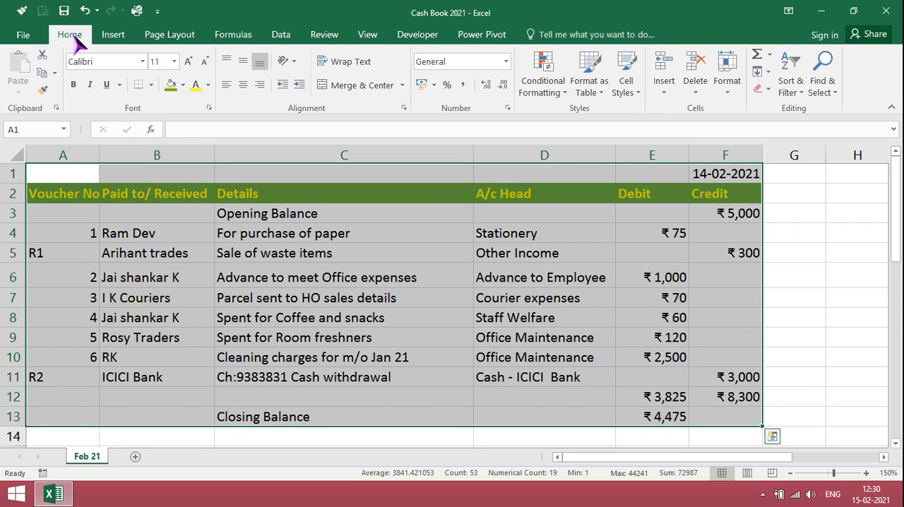
left_click(150, 84)
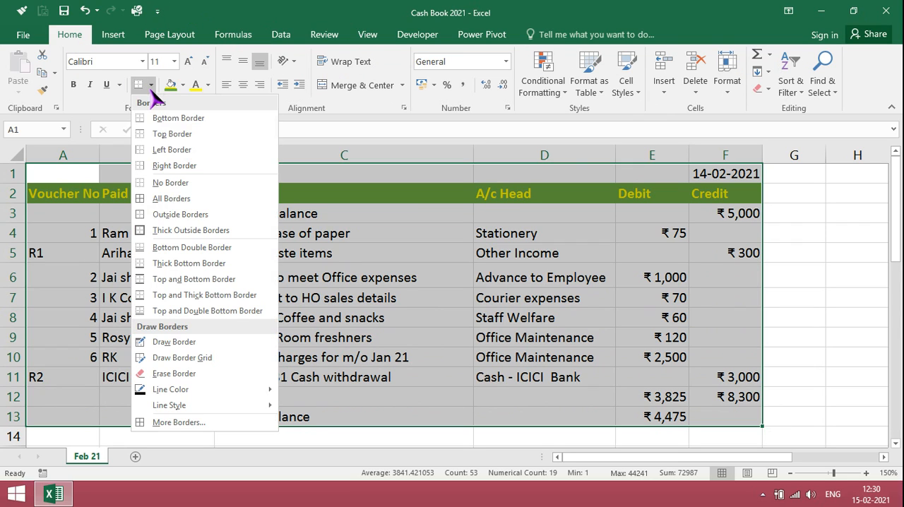
left_click(164, 231)
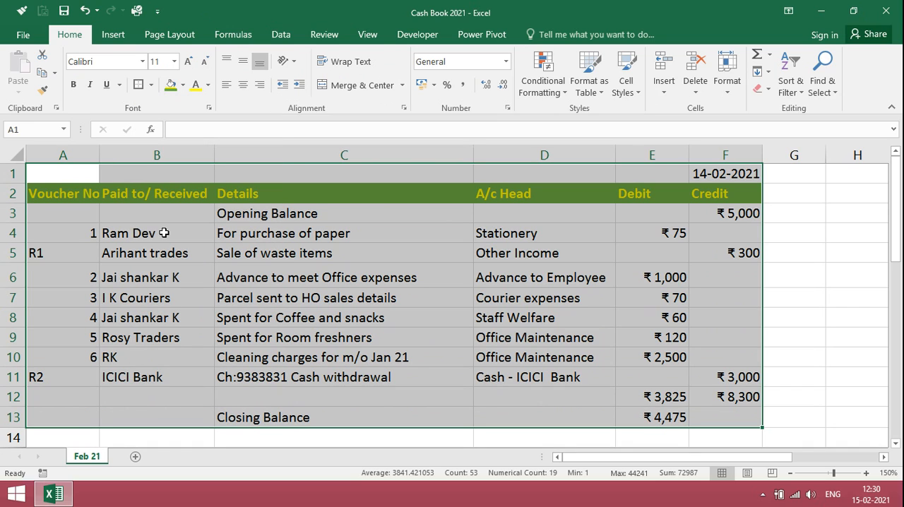
Create names from the first day's block A1:F13 using only its top row.
left_click(234, 40)
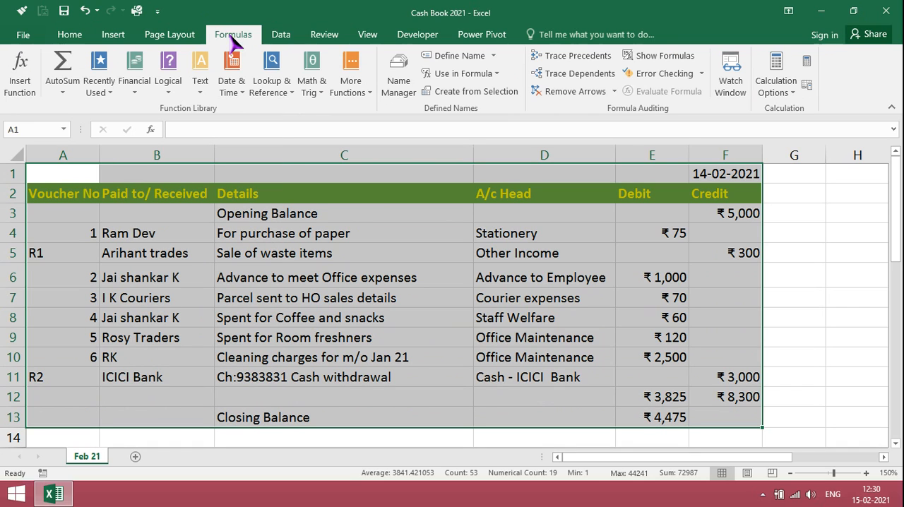
left_click(444, 99)
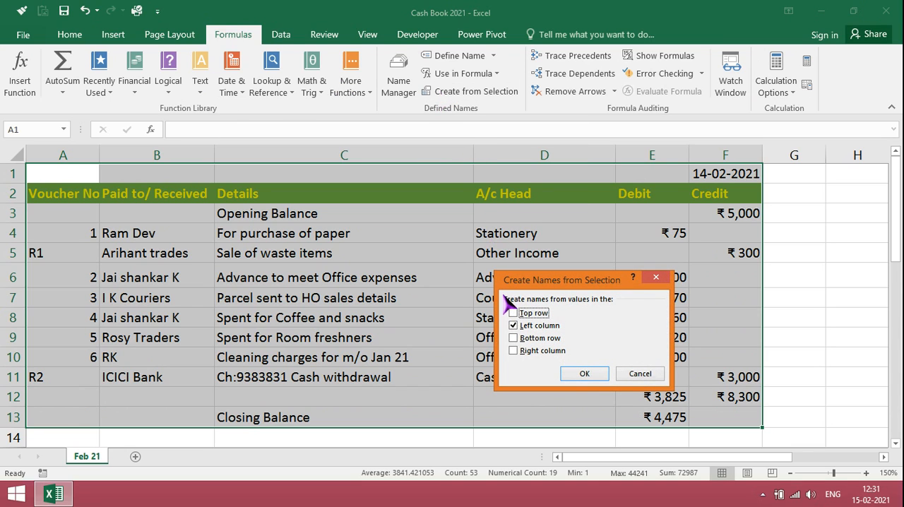
left_click(517, 316)
left_click(515, 326)
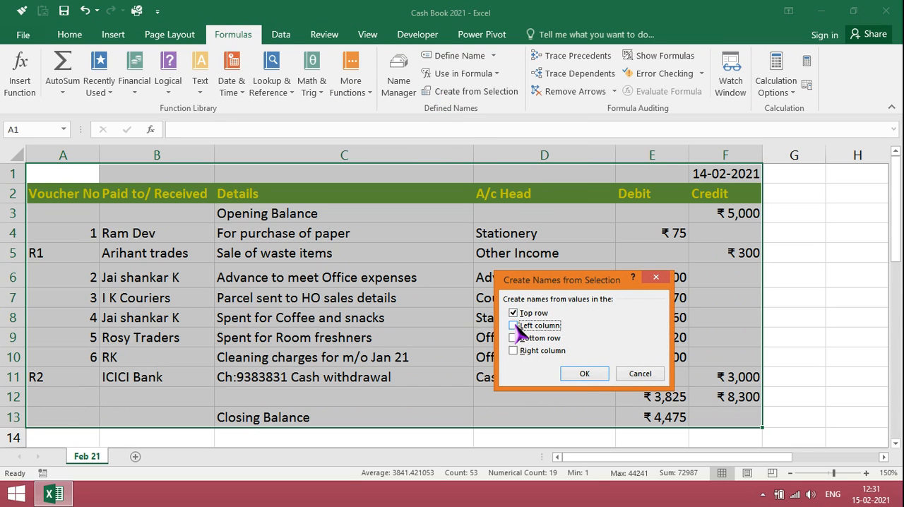
left_click(584, 377)
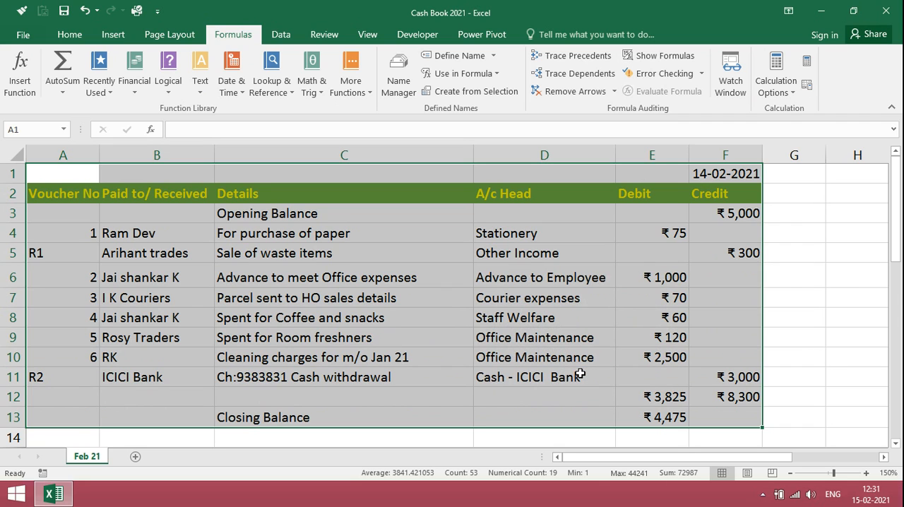
Apply thick outside borders around the 16-02-2021 cash book block A16:F25.
left_click(580, 375)
key("Down")
key("Down")
key("Down")
key("Down")
key("Down")
key("Down")
key("Down")
key("Down")
key("Down")
key("Down")
key("Down")
key("Down")
key("Down")
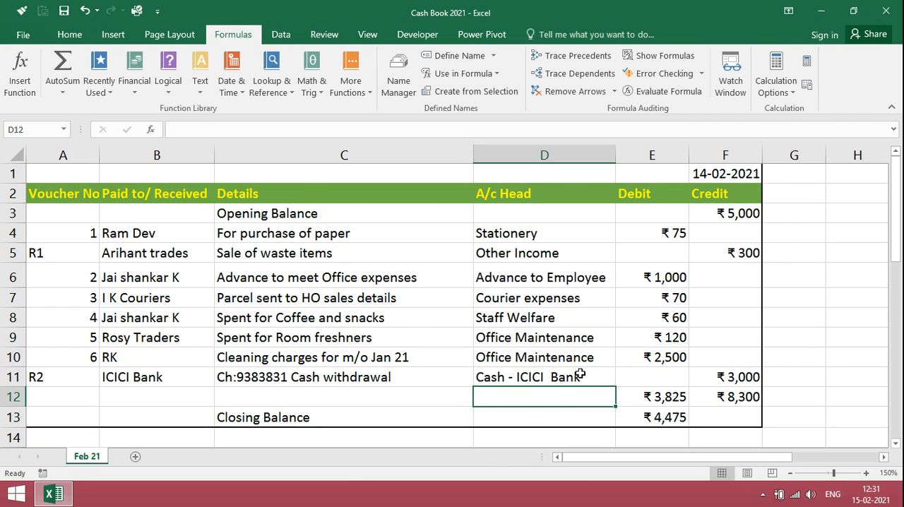
key("Up")
key("Up")
key("Up")
key("Up")
key("Up")
key("Up")
key("Up")
key("Up")
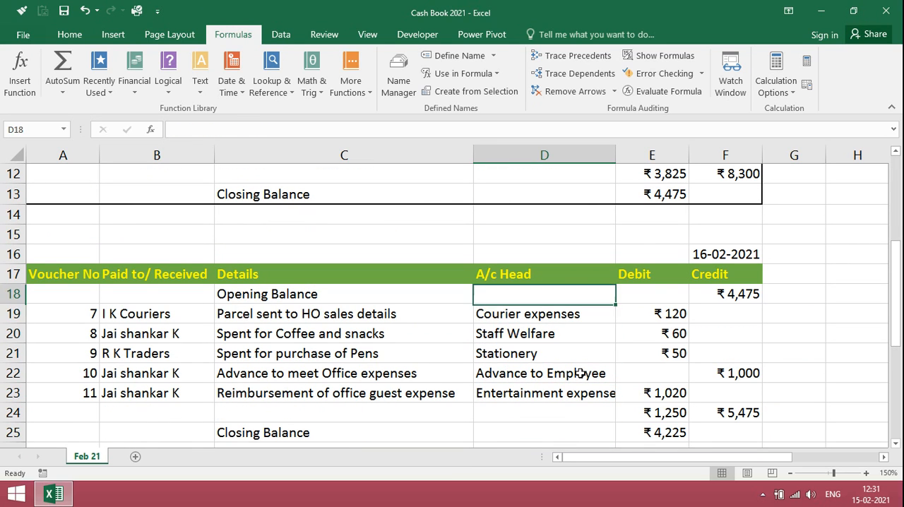
key("Left")
key("Left")
key("Left")
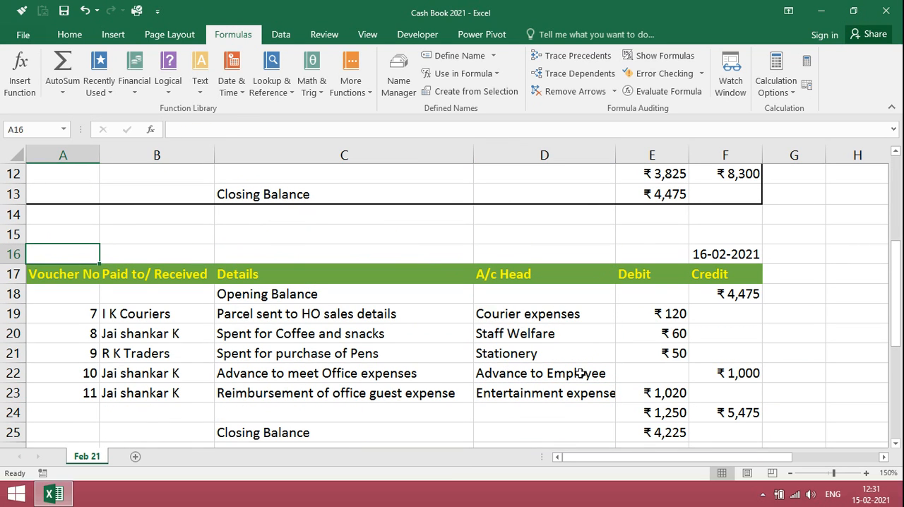
key("shift+Down")
key("shift+Down")
key("shift+Down")
key("shift+Down")
key("shift+Down")
key("shift+Down")
key("shift+Down")
key("shift+Down")
key("shift+Down")
key("shift+Right")
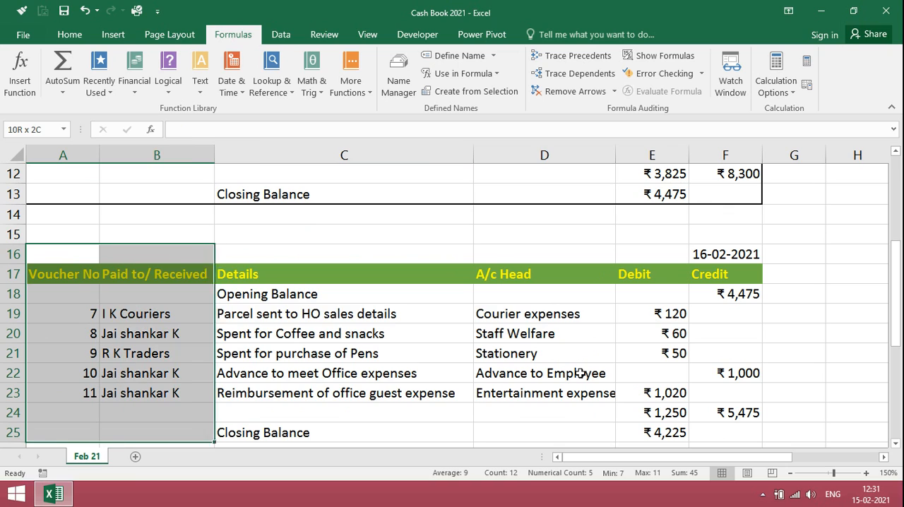
key("shift+Right")
key("shift+Right")
key("shift+Right")
key("shift+Right")
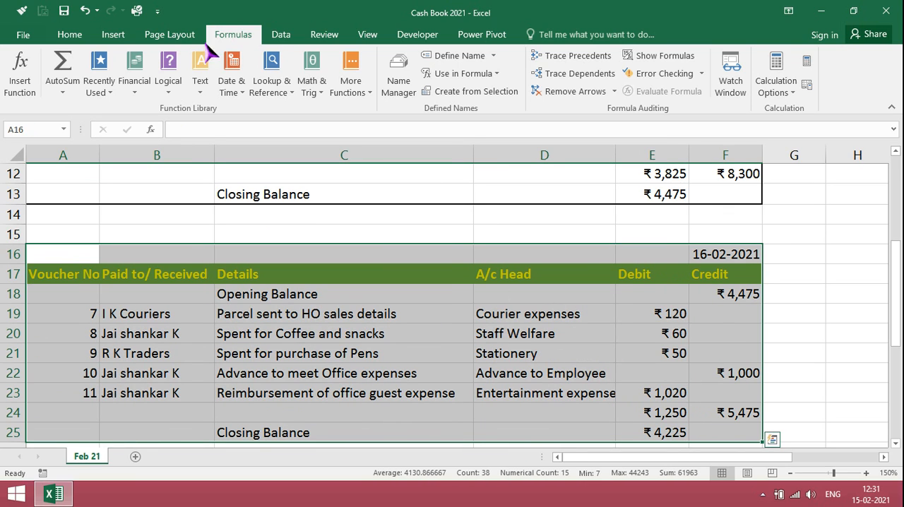
left_click(71, 34)
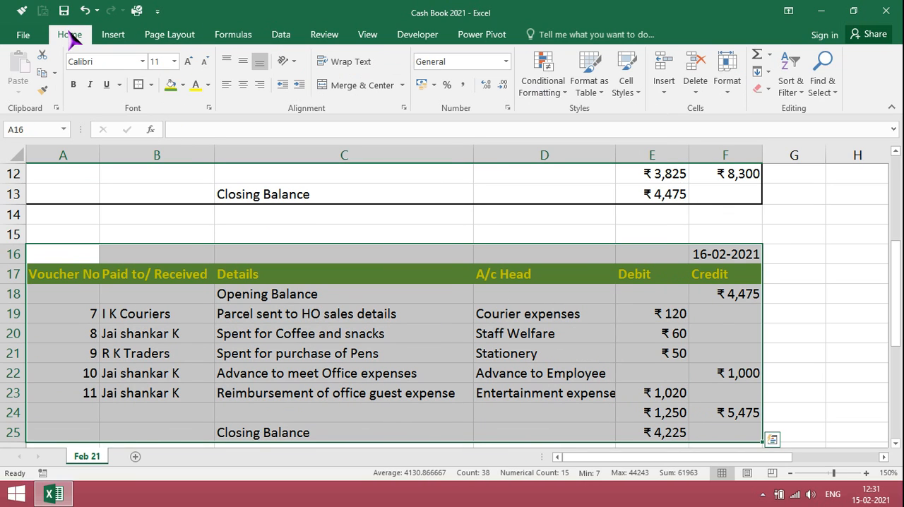
left_click(140, 86)
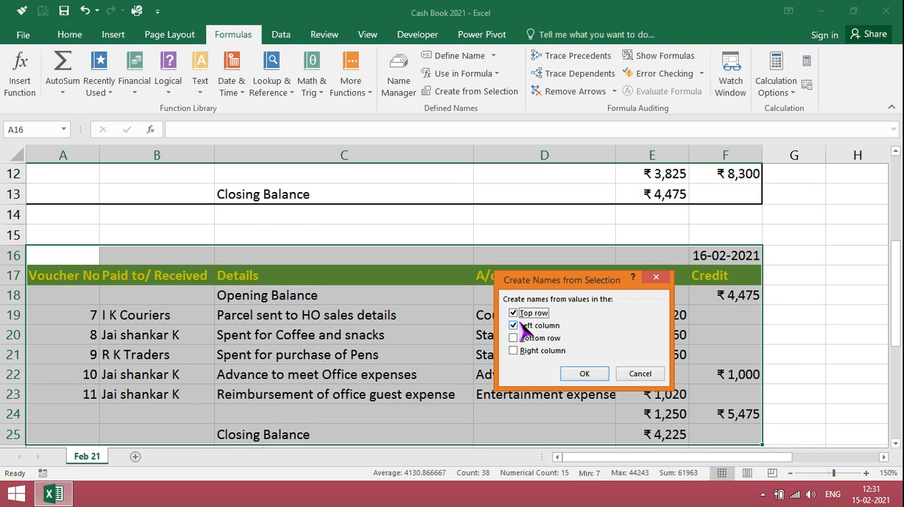
Create names from the 16-02-2021 block A16:F25 using the top row only, without the left column.
left_click(514, 326)
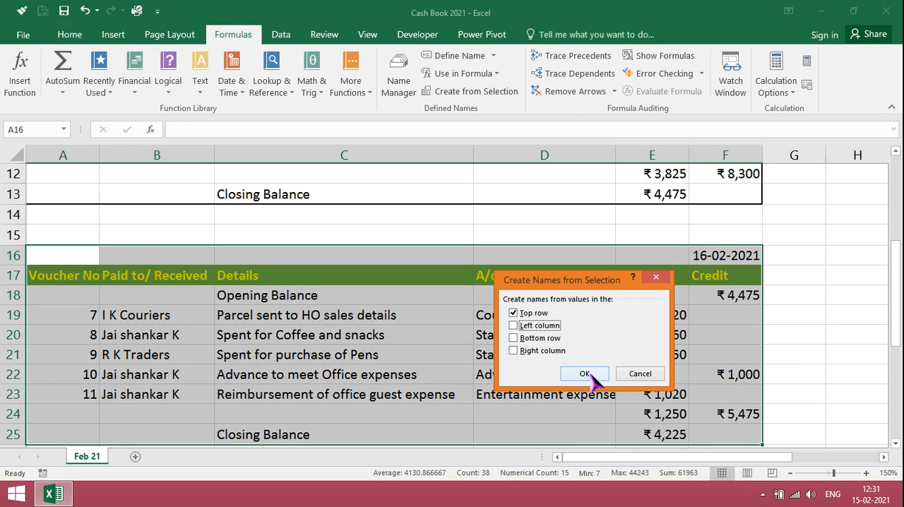
left_click(588, 375)
key("Down")
key("Down")
key("Down")
key("Down")
key("Down")
key("Down")
key("Down")
key("Down")
key("Down")
key("Down")
key("Down")
key("Down")
key("Down")
key("Down")
key("Down")
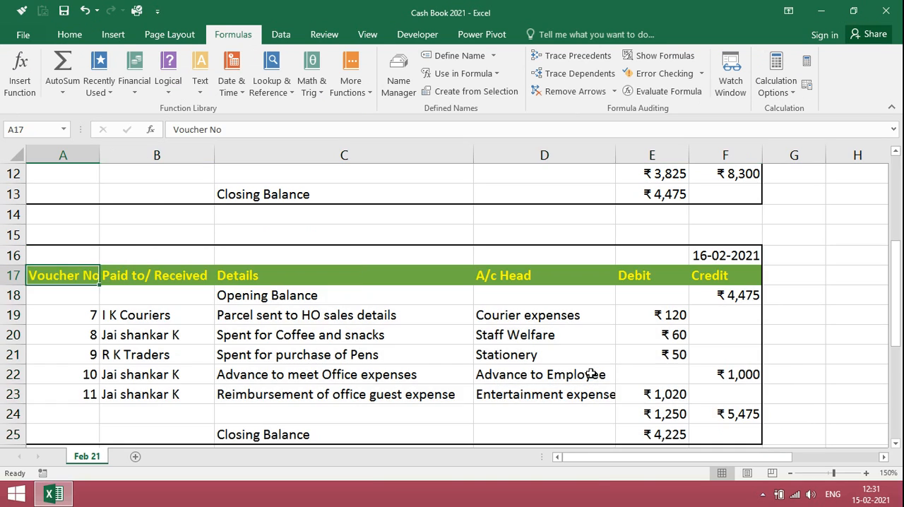
Apply thick outside borders around the 17-02-2021 cash book block A28:F37.
key("Down")
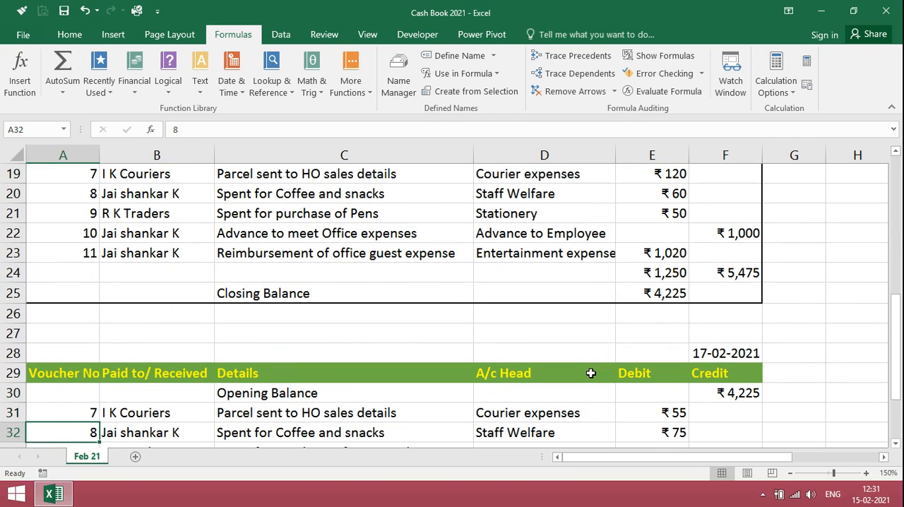
key("Up")
key("Up")
key("Up")
key("Up")
key("shift+Down")
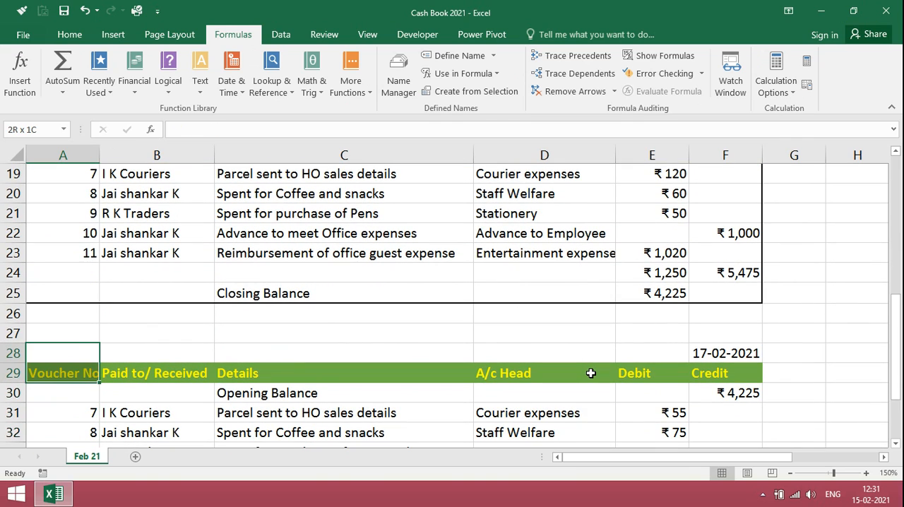
key("shift+Right")
key("shift+Right")
key("shift+Right")
key("shift+Right")
key("shift+Right")
key("shift+Right")
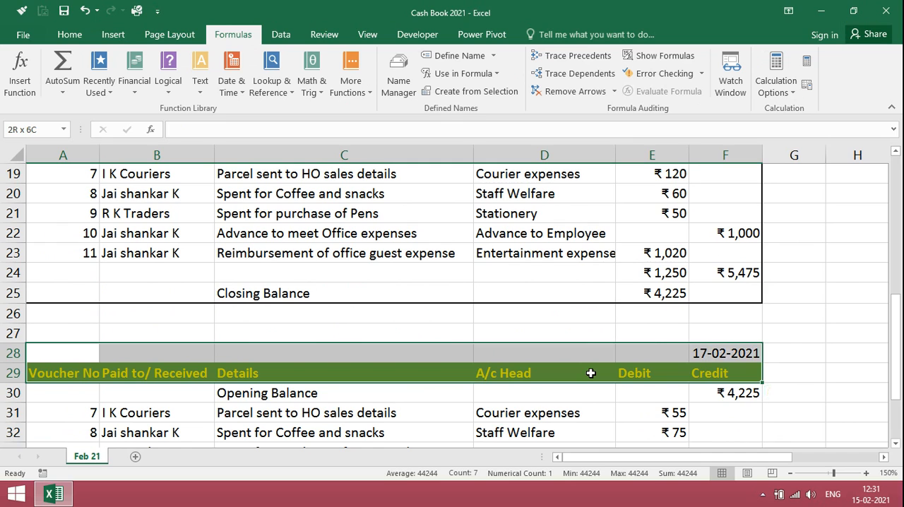
key("shift+Down")
key("shift+Down")
key("shift+Down")
key("shift+Down")
key("shift+Down")
key("shift+Down")
key("shift+Down")
key("shift+Down")
key("shift+Down")
key("shift+Down")
key("shift+Down")
key("shift+Down")
key("shift+Down")
key("shift+Up")
key("shift+Up")
key("shift+Up")
key("shift+Up")
key("shift+Up")
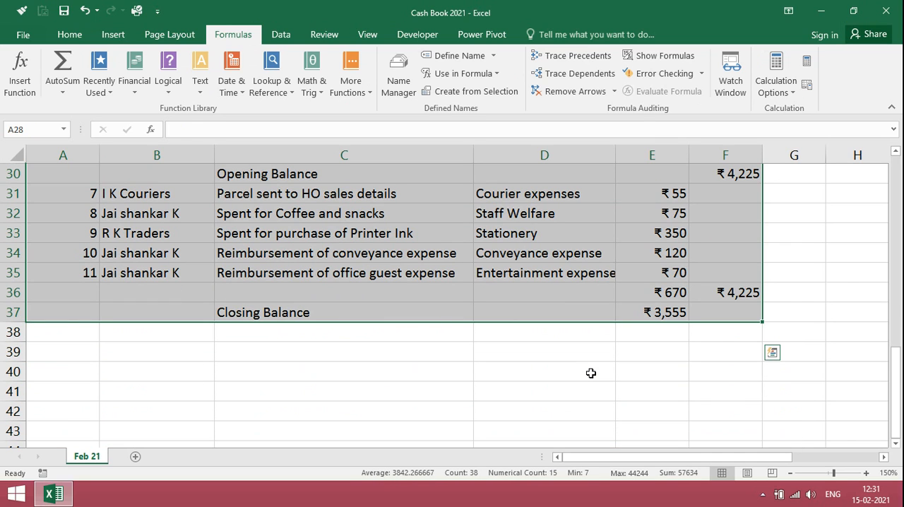
Create names from the 17-02-2021 block A28:F37, using only the top row.
key("ctrl+shift+F3")
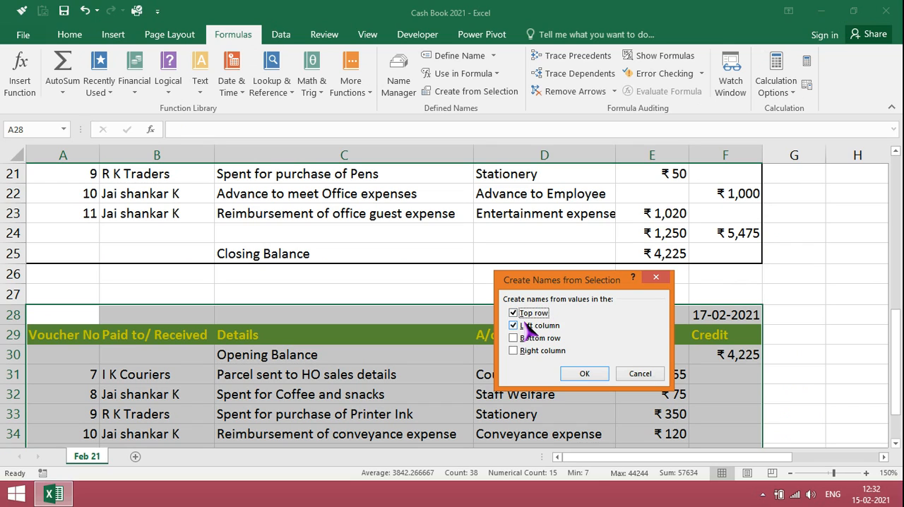
left_click(528, 327)
left_click(585, 374)
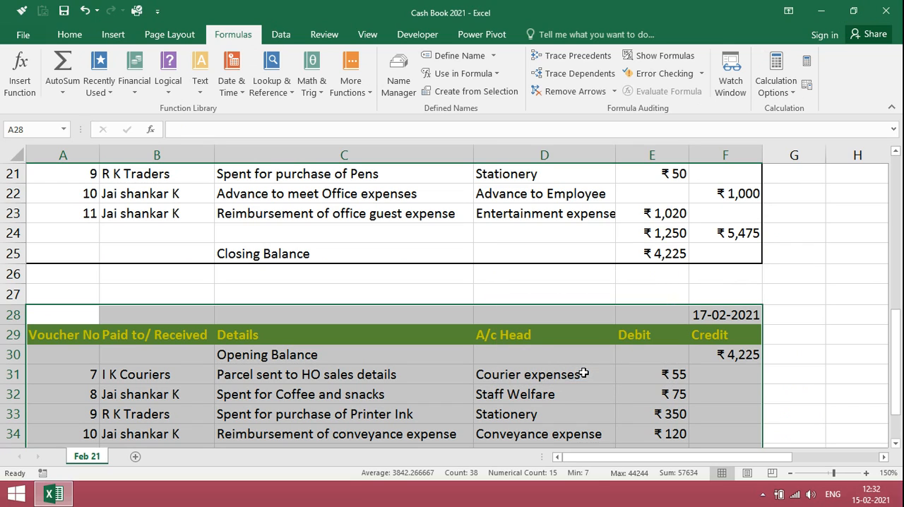
left_click(509, 292)
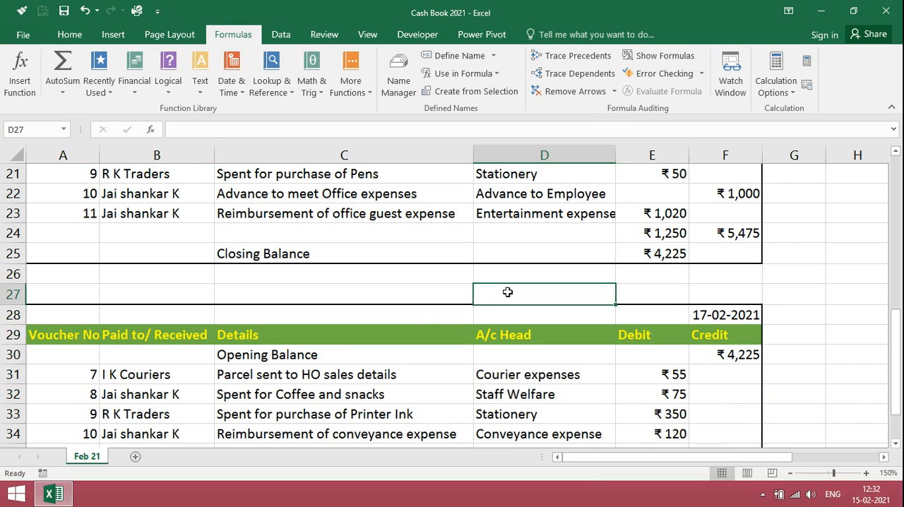
Copy the A/c Head column across all three daily blocks, D4:D35.
left_click(63, 130)
left_click(57, 161)
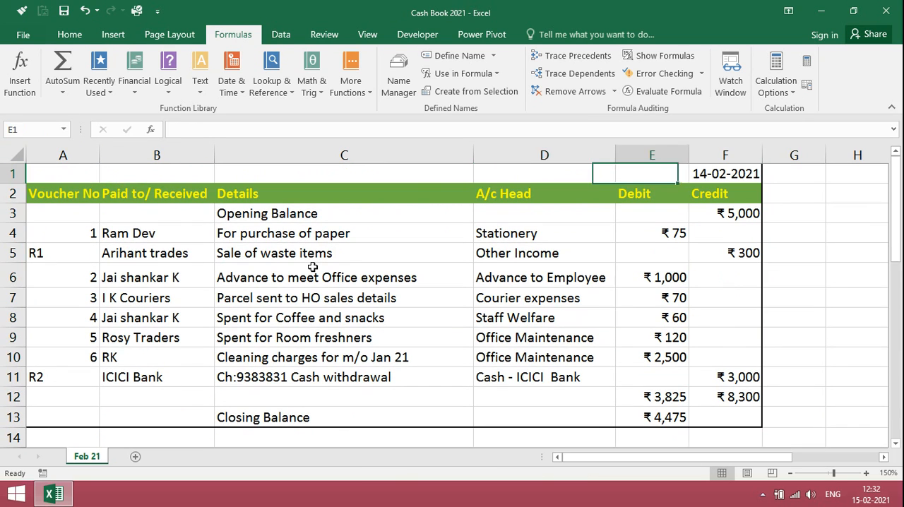
key("Left")
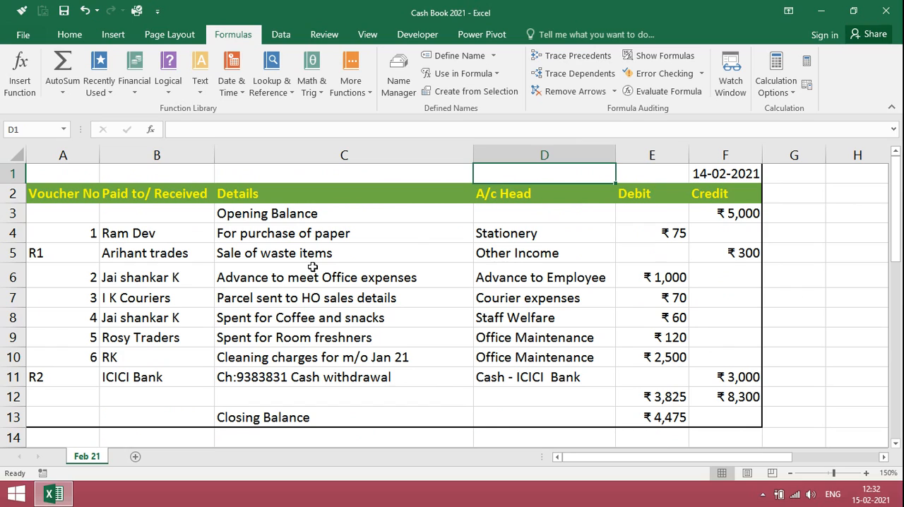
key("Down")
key("Down")
key("Down")
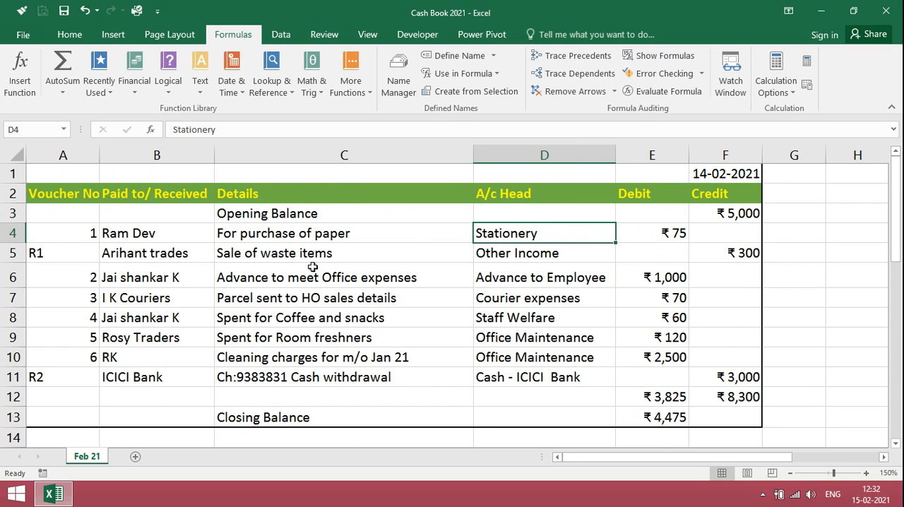
key("shift+Down")
key("shift+Down")
key("shift+Down")
key("shift+Down")
key("shift+Down")
key("shift+Down")
key("shift+Down")
key("shift+Down")
key("shift+Down")
key("shift+Down")
key("shift+Down")
key("shift+Down")
key("shift+Down")
key("shift+Down")
key("shift+Down")
key("shift+Down")
key("shift+Down")
key("shift+Down")
key("shift+Down")
key("shift+Down")
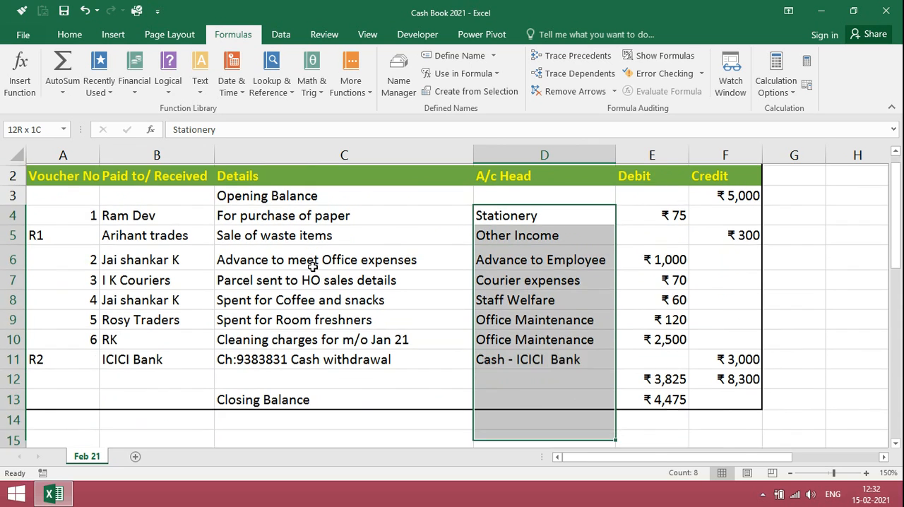
key("shift+Down")
key("shift+Down")
key("shift+Down")
key("shift+Down")
key("shift+Down")
key("shift+Down")
key("shift+Down")
key("shift+Down")
key("shift+Down")
key("shift+Down")
key("shift+Down")
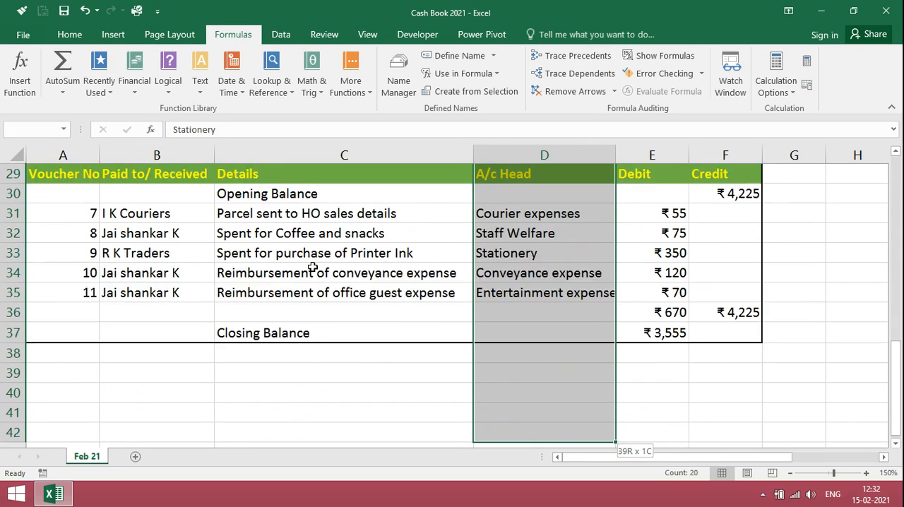
key("shift+Up")
key("shift+Up")
key("shift+Up")
key("shift+Up")
key("shift+Up")
key("shift+Up")
key("shift+Up")
key("shift+Up")
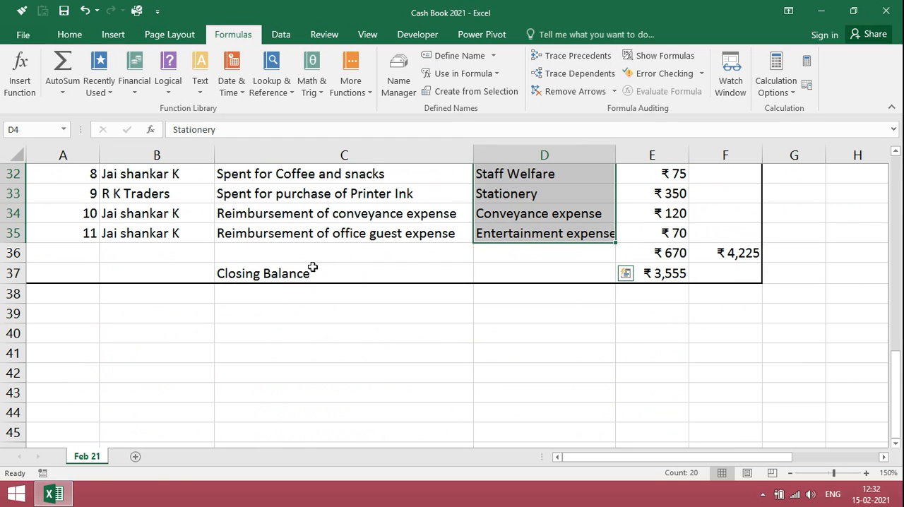
key("ctrl+c")
Paste the copied account heads into column H starting at cell H4.
key("Right")
key("Right")
key("Right")
key("Right")
key("Right")
key("Right")
key("Right")
key("Right")
key("Right")
key("Right")
key("Right")
key("Right")
key("Right")
key("Right")
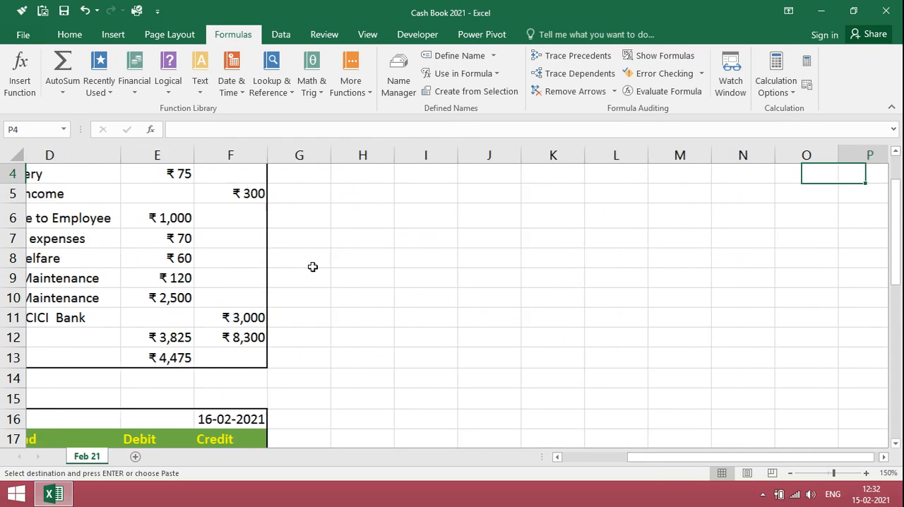
key("Left")
key("Left")
key("Left")
key("Left")
key("Left")
key("Left")
key("Left")
key("Left")
key("Left")
key("Left")
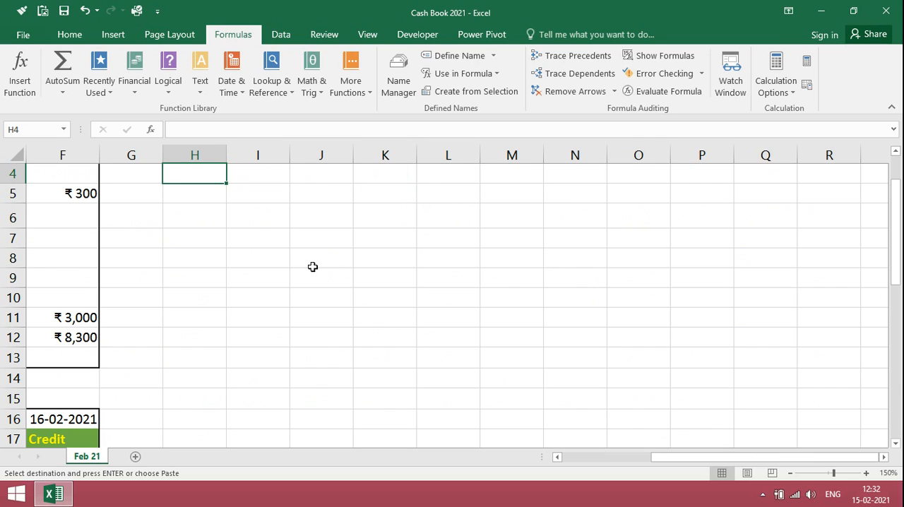
key("Return")
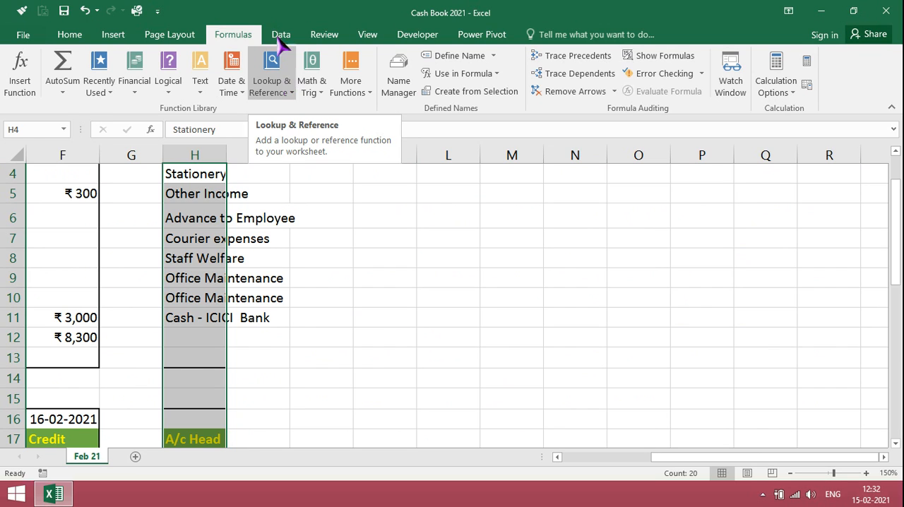
Remove the duplicate values from the pasted account heads in column H, treating the data as having no headers.
left_click(282, 34)
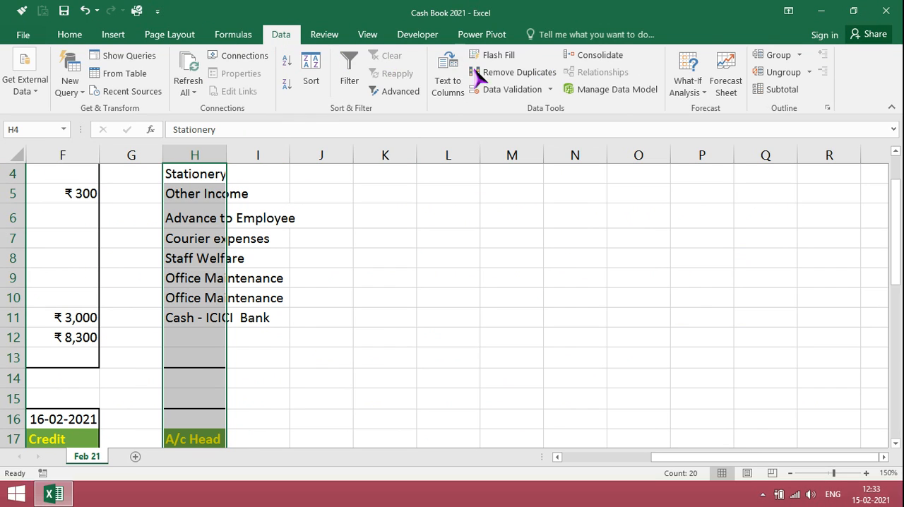
left_click(502, 73)
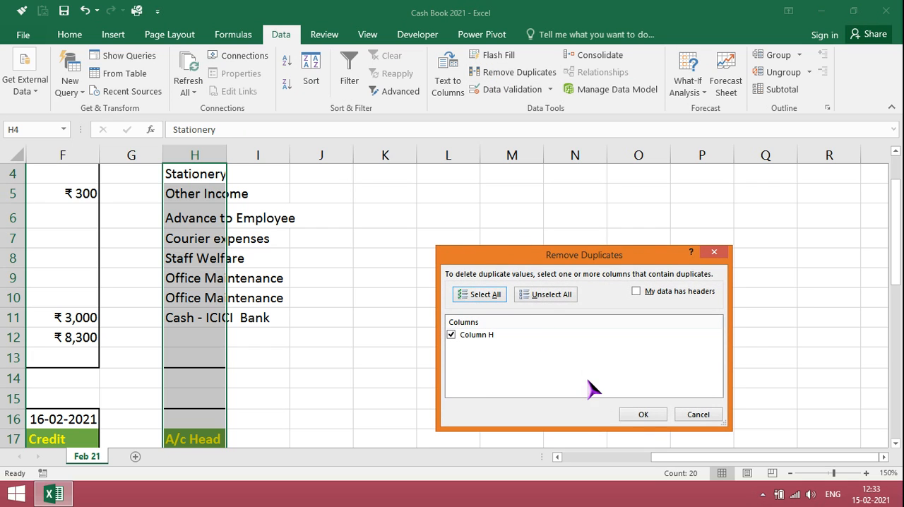
left_click(643, 416)
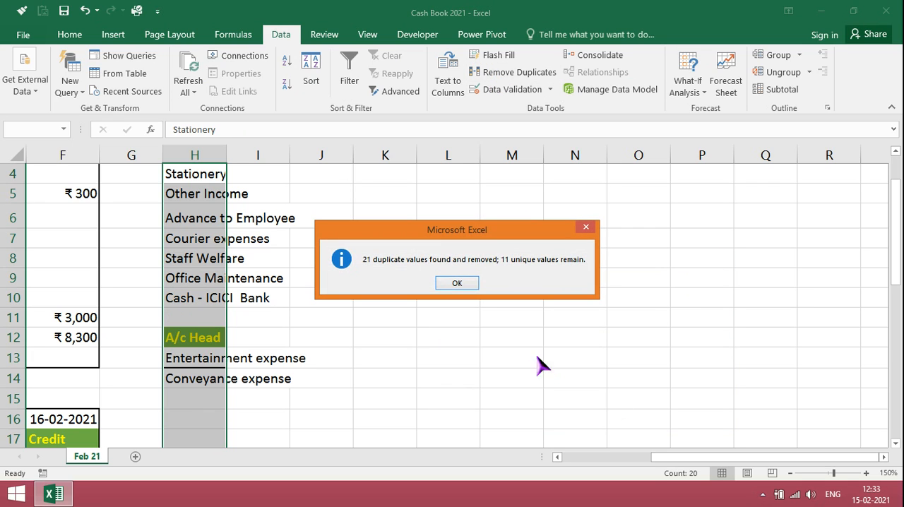
left_click(466, 287)
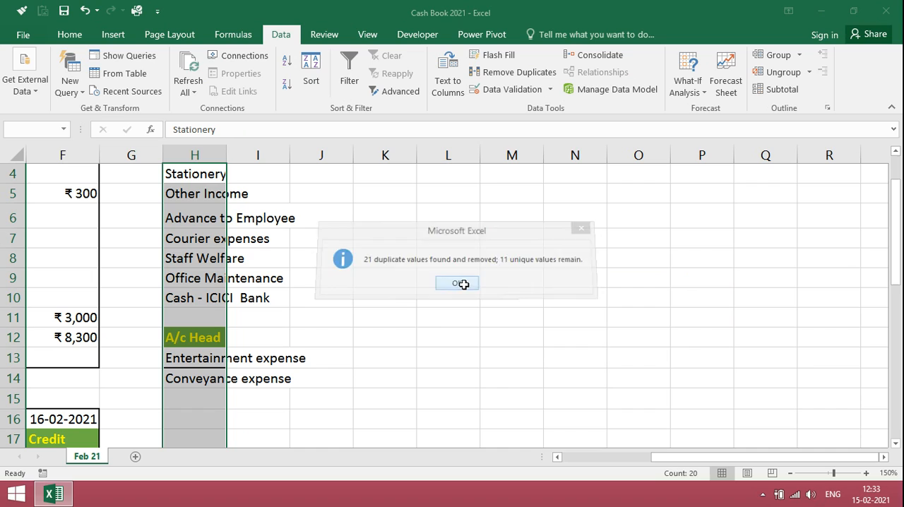
Move Entertainment expense and Conveyance expense from H13:H14 up to H11:H12, overwriting the A/c Head heading.
left_click(217, 362)
key("shift+Down")
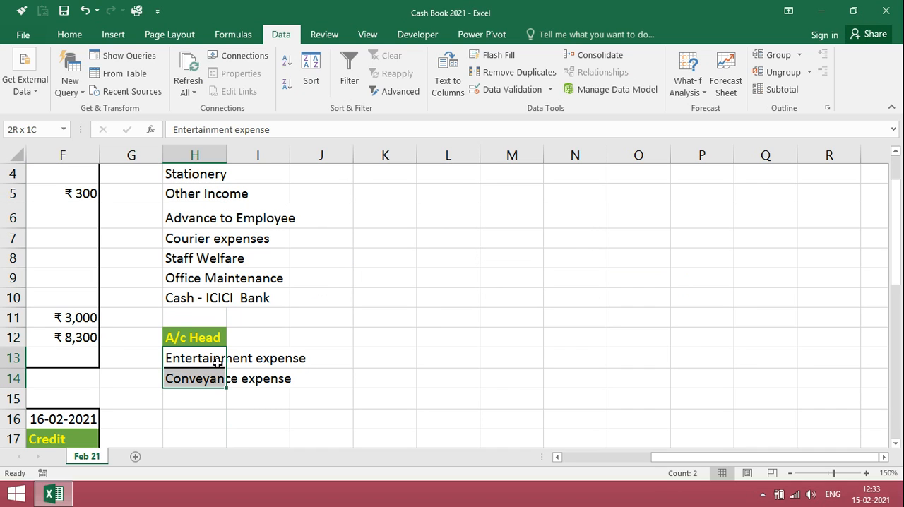
key("ctrl+c")
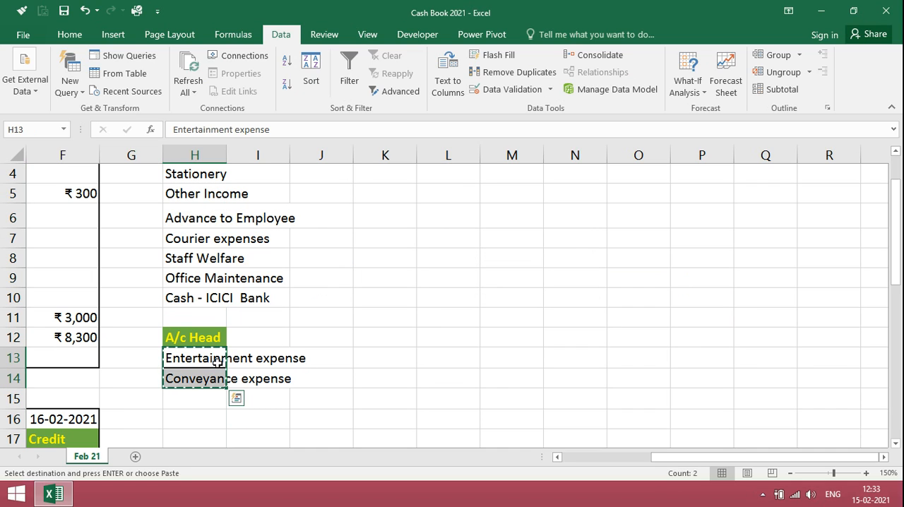
key("Up")
key("Up")
key("Up")
key("Down")
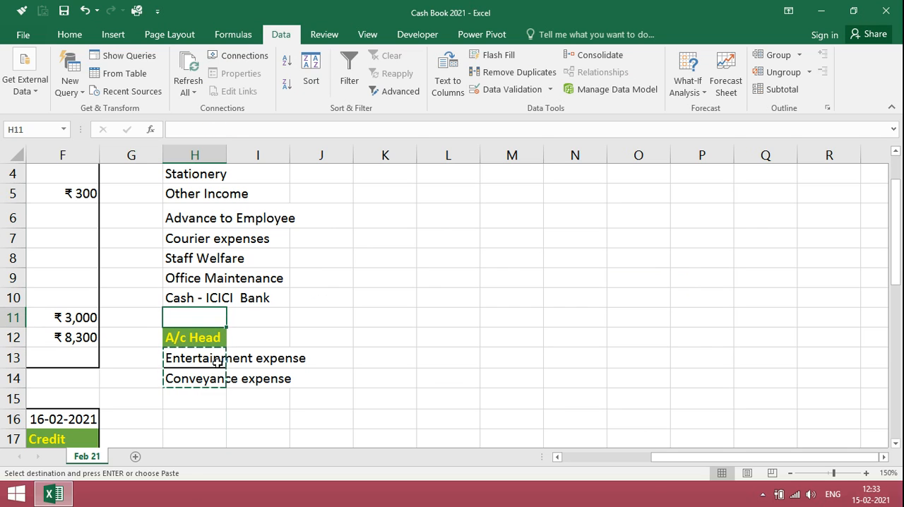
key("ctrl+v")
AutoFit the width of column H to the account head names.
key("Up")
key("Up")
key("Up")
key("Up")
key("Up")
key("Up")
key("Up")
key("Up")
key("Up")
key("Up")
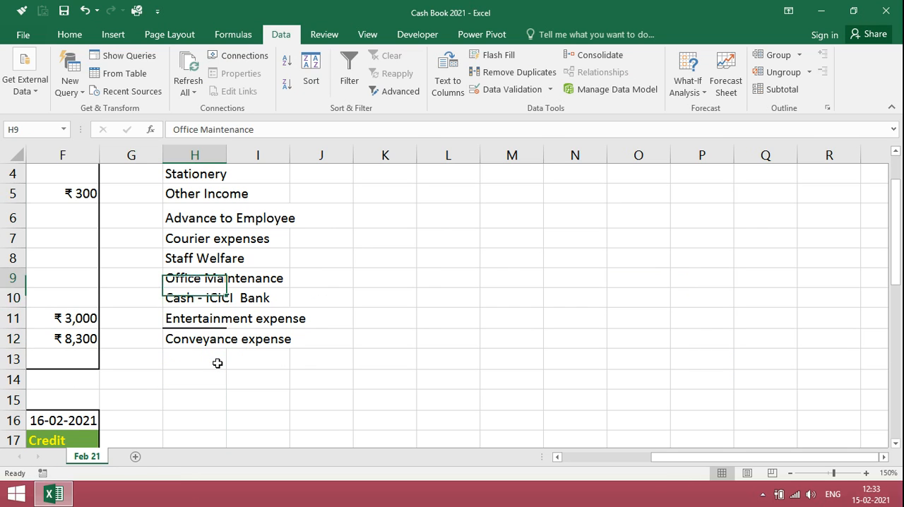
key("Down")
key("Down")
key("Down")
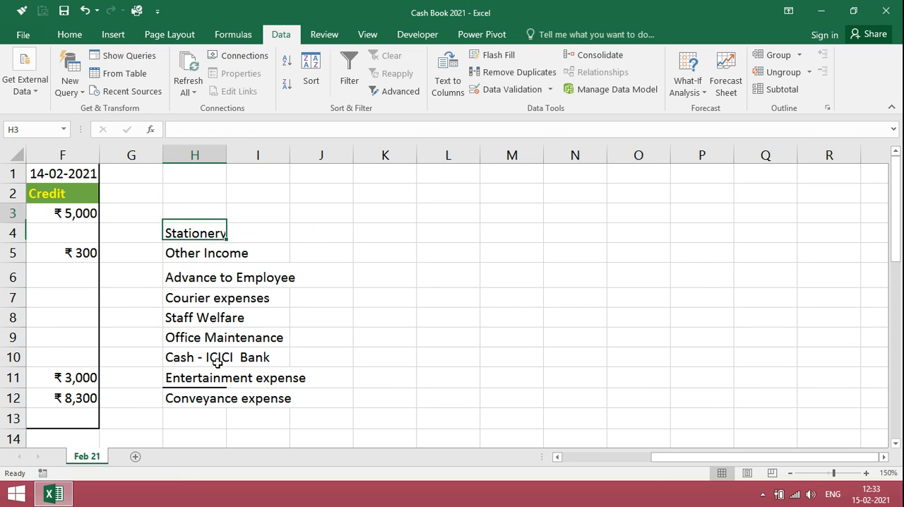
key("Up")
key("Down")
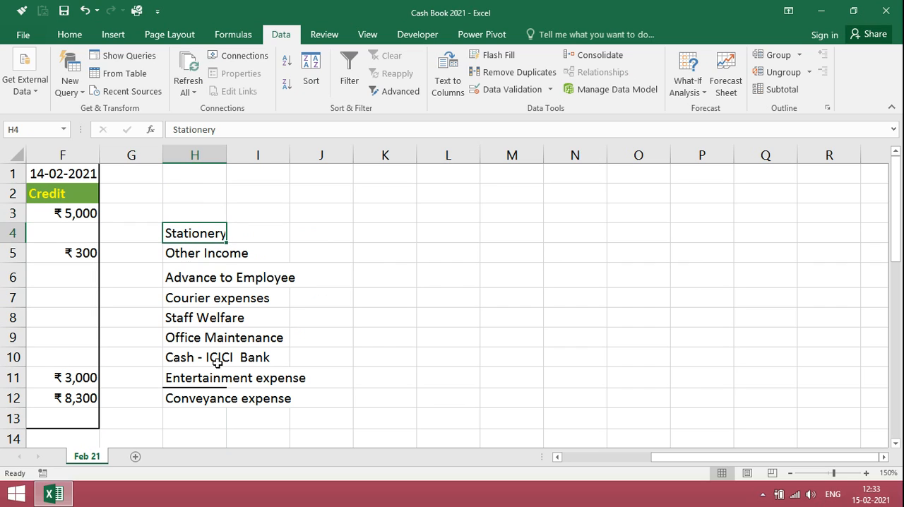
double_click(226, 153)
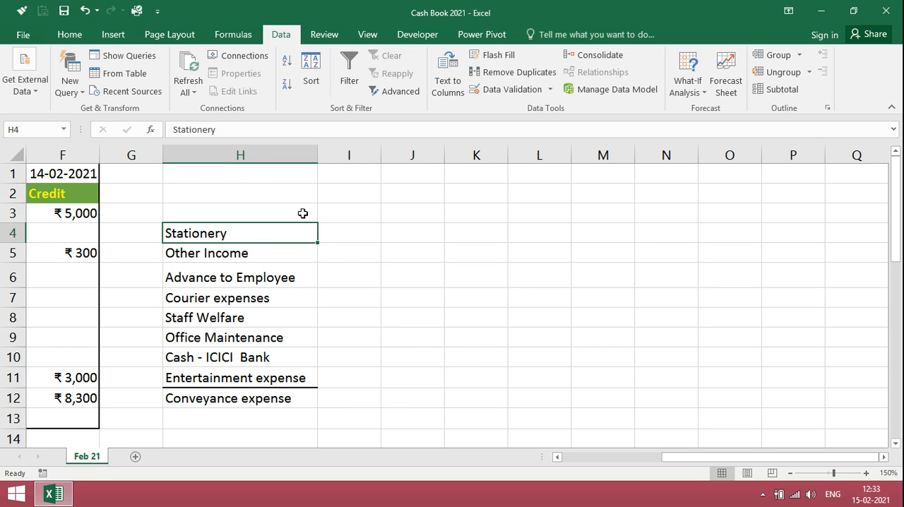
Enter the column headings Dr in I3 and Cr in J3 beside the account heads list.
key("Down")
key("Down")
key("Down")
key("Down")
key("Down")
key("Down")
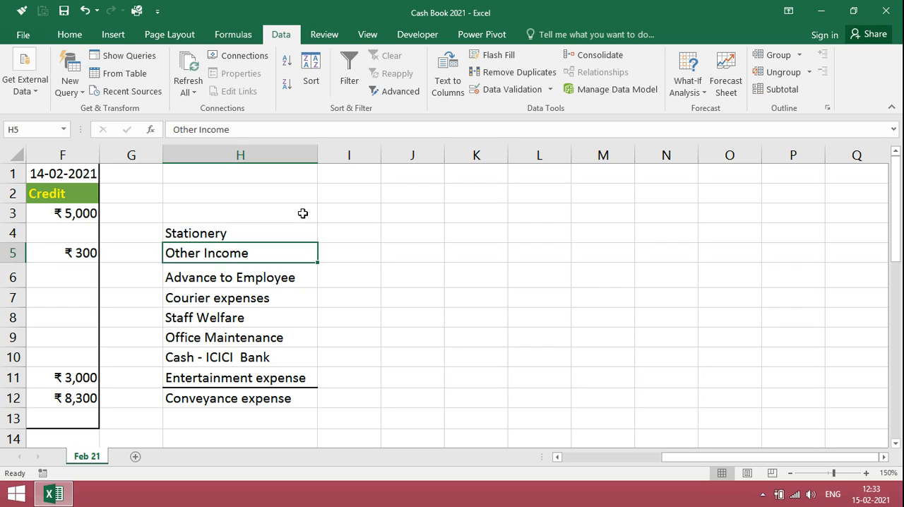
key("Up")
key("Up")
key("Up")
key("Up")
key("Up")
key("Up")
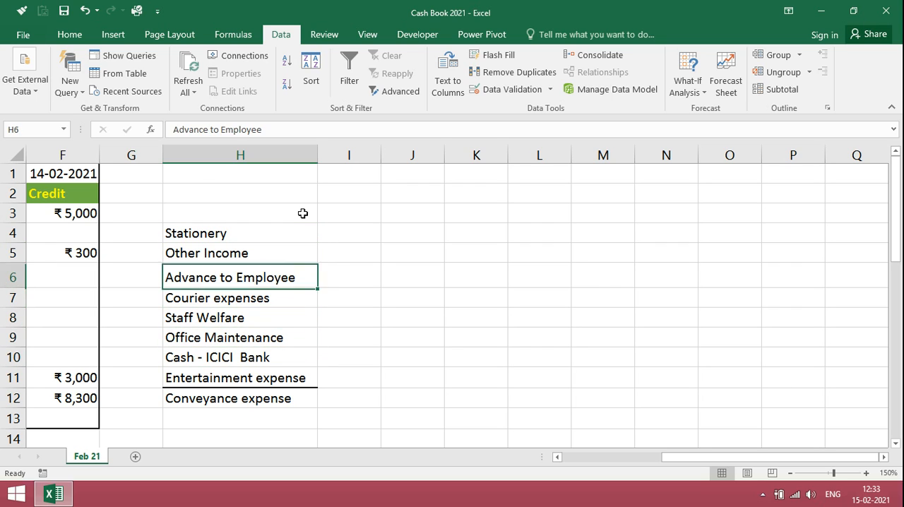
key("Up")
key("Right")
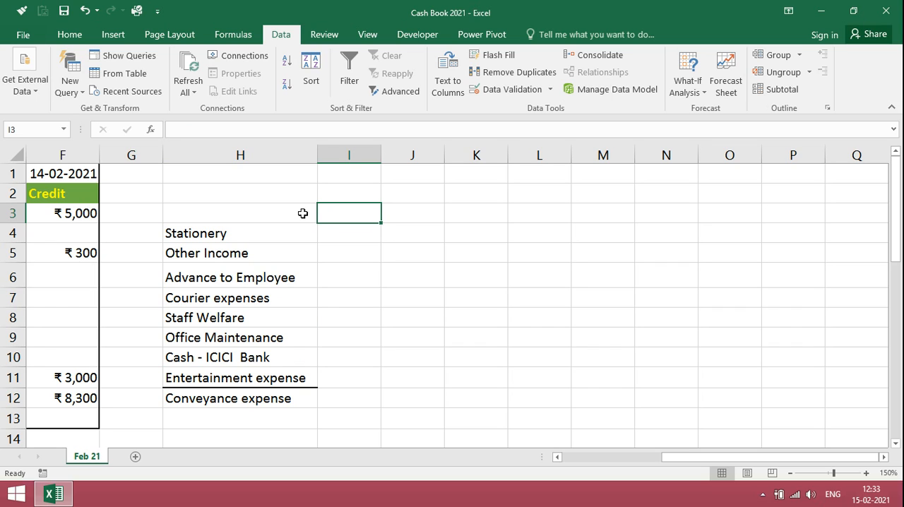
type("Dr")
key("Return")
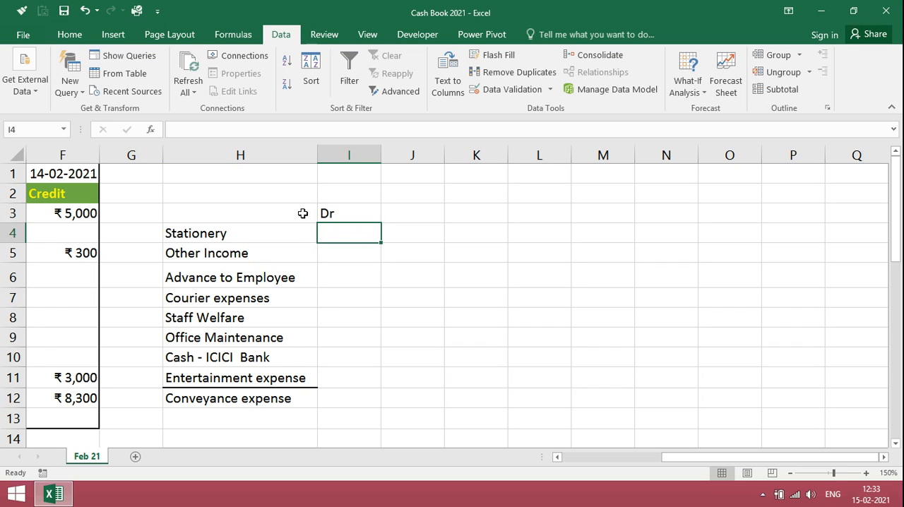
key("Up")
key("Right")
type("C")
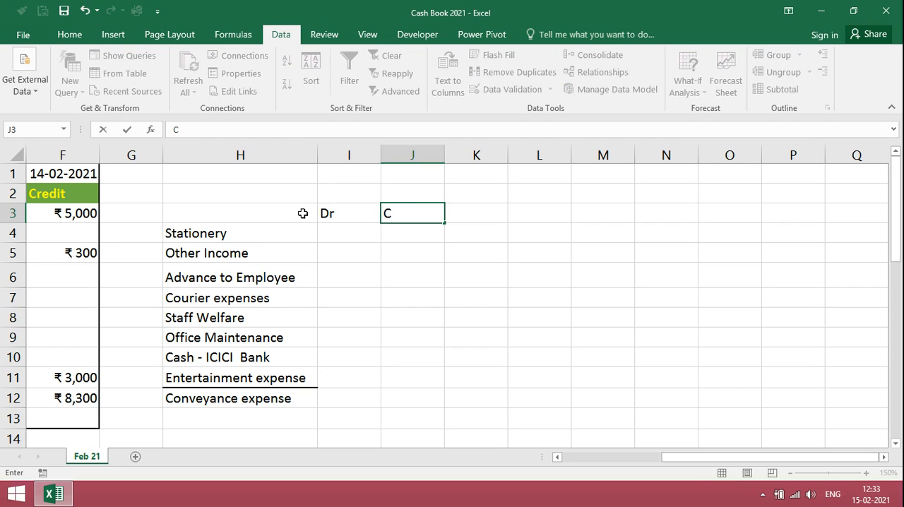
type("r")
key("Return")
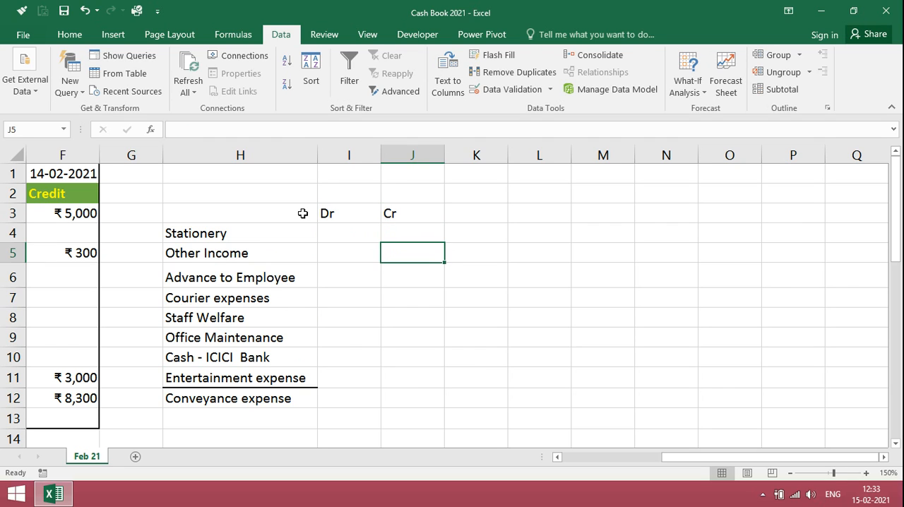
Begin a SUMIF formula in I4 for Stationery, using the absolute A/c Head range $D$4:$D$35.
key("Left")
key("Left")
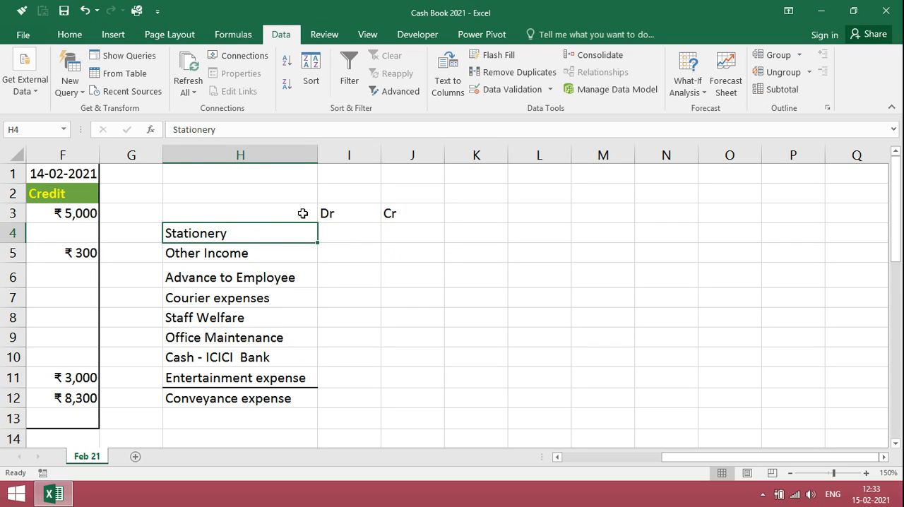
key("Right")
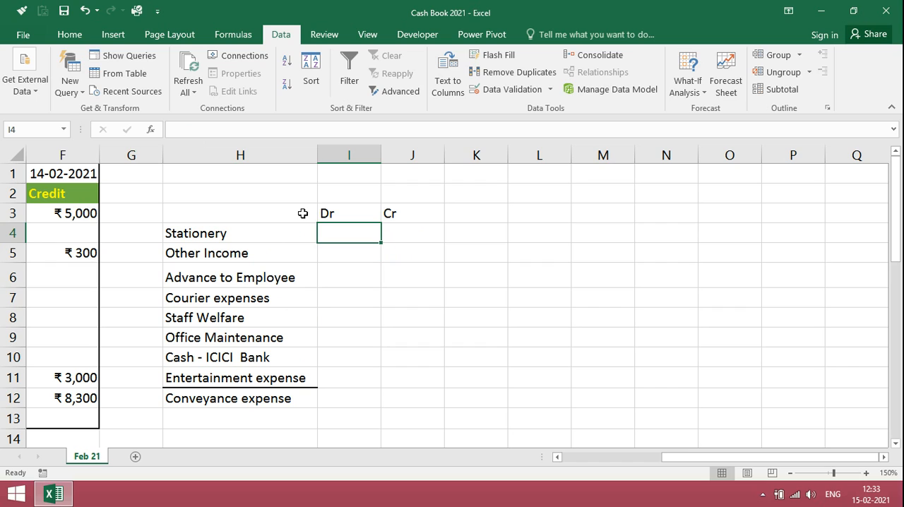
type("=su")
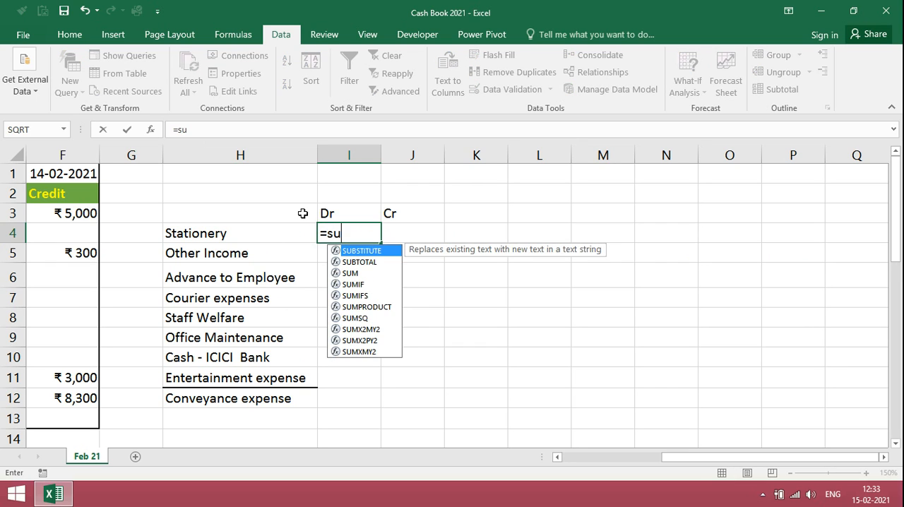
type("mif")
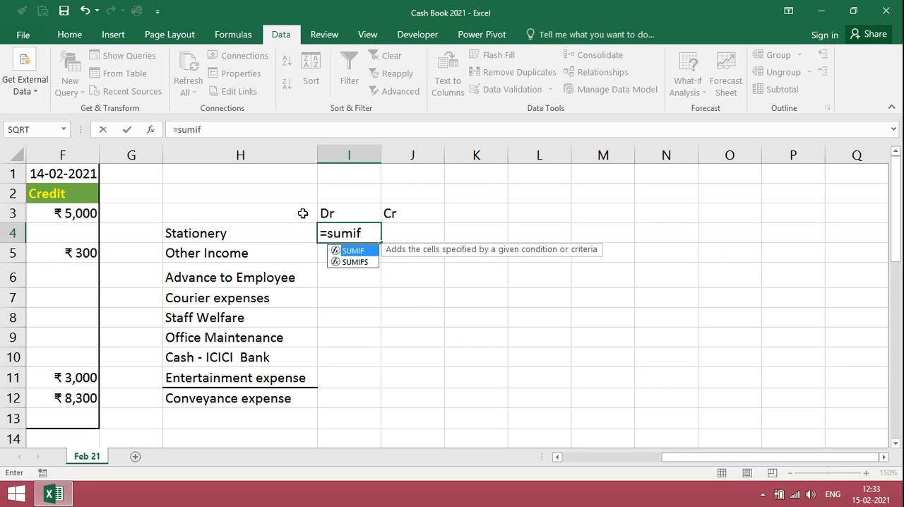
type("(")
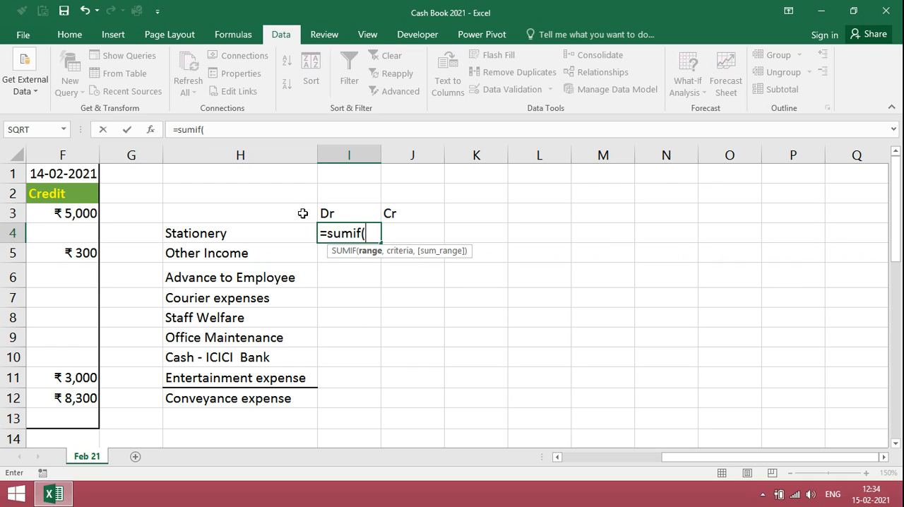
key("Left")
key("Left")
key("Left")
key("Left")
key("Left")
key("Left")
key("Left")
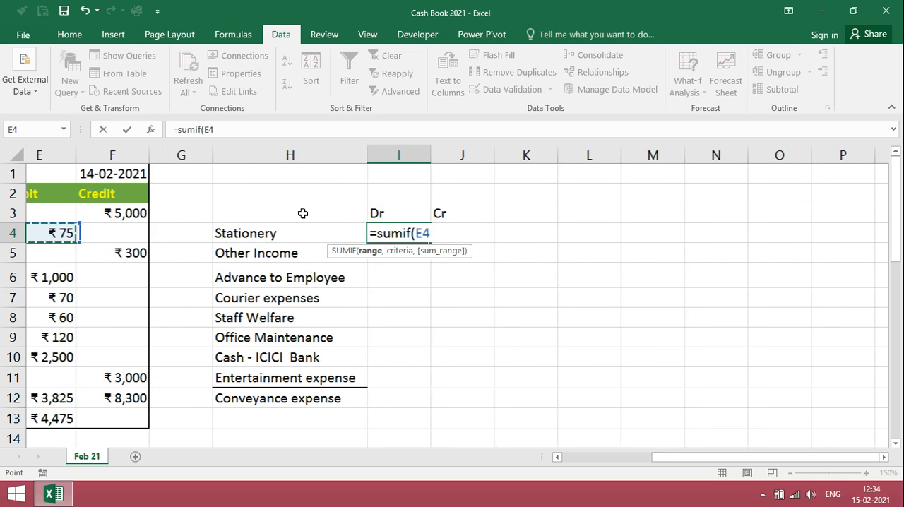
key("Right")
key("Right")
key("Right")
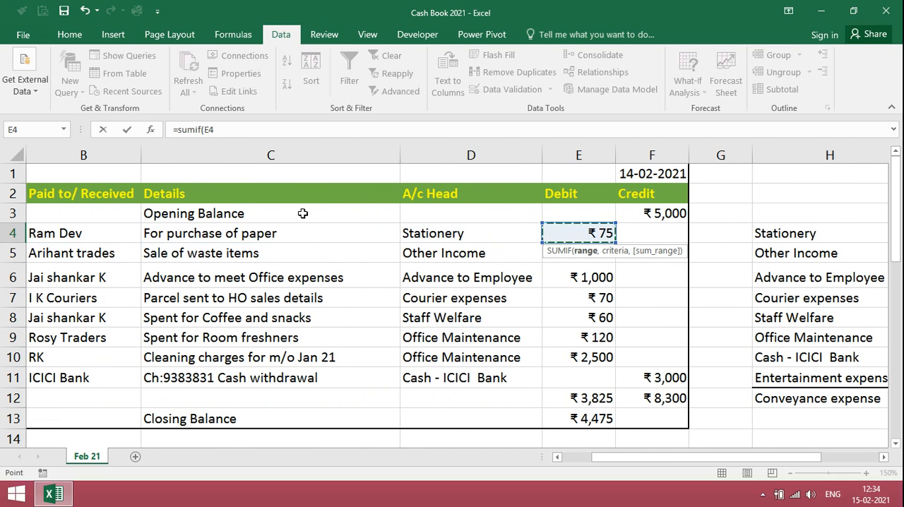
key("Left")
key("shift+Down")
key("shift+Down")
key("shift+Down")
key("shift+Down")
key("shift+Down")
key("shift+Down")
key("shift+Down")
key("shift+Down")
key("shift+Down")
key("shift+Down")
key("shift+Down")
key("shift+Down")
key("shift+Down")
key("shift+Down")
key("shift+Down")
key("shift+Down")
key("shift+Down")
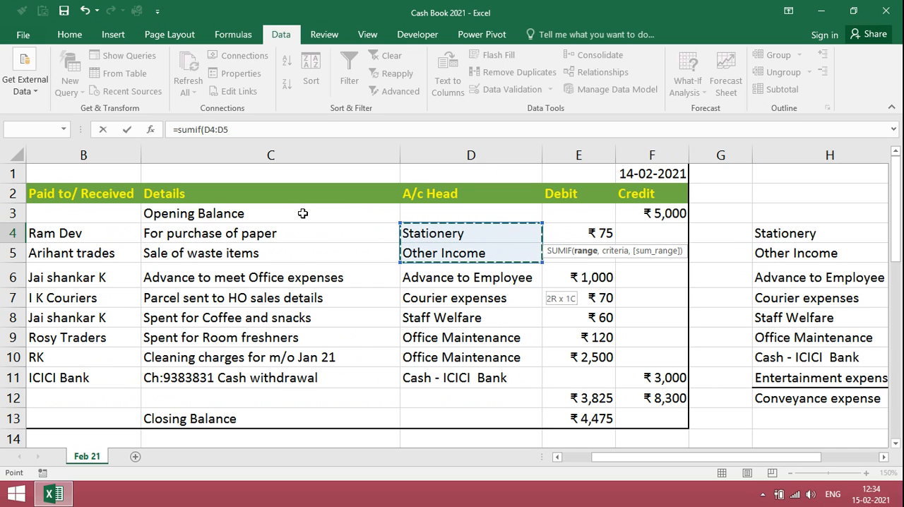
key("shift+Down")
key("shift+Down")
key("shift+Down")
key("shift+Down")
key("shift+Down")
key("shift+Down")
key("shift+Down")
key("shift+Down")
key("shift+Down")
key("shift+Down")
key("shift+Down")
key("shift+Down")
key("shift+Down")
key("shift+Down")
key("shift+Down")
key("shift+Down")
key("shift+Down")
key("shift+Down")
key("shift+Down")
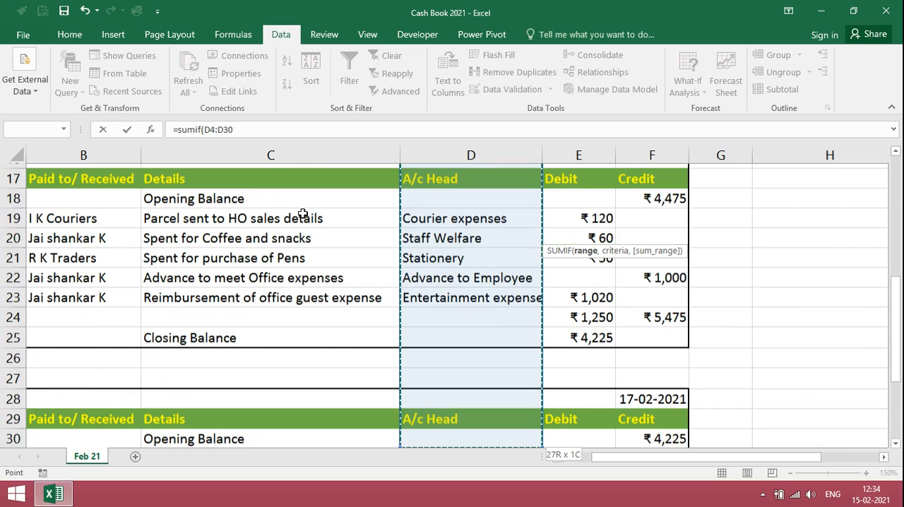
key("shift+Up")
key("shift+Up")
key("shift+Up")
key("shift+Up")
key("shift+Up")
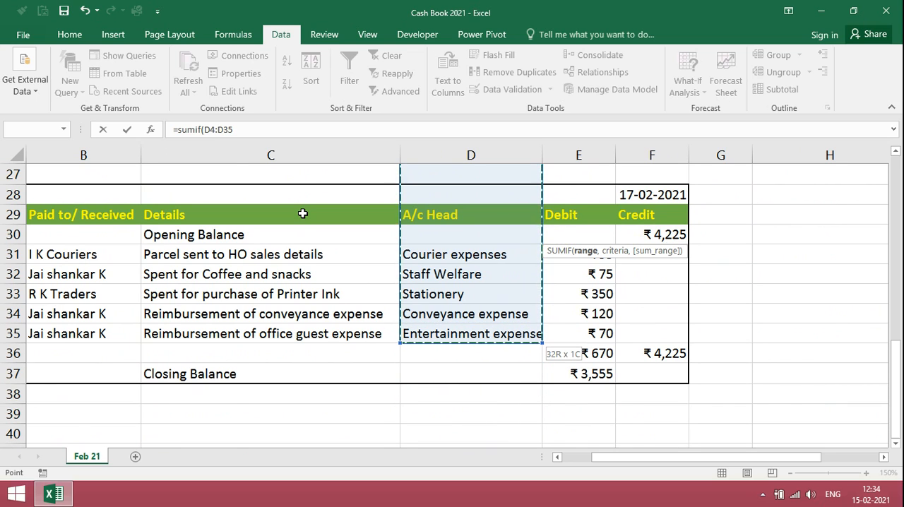
key("F4")
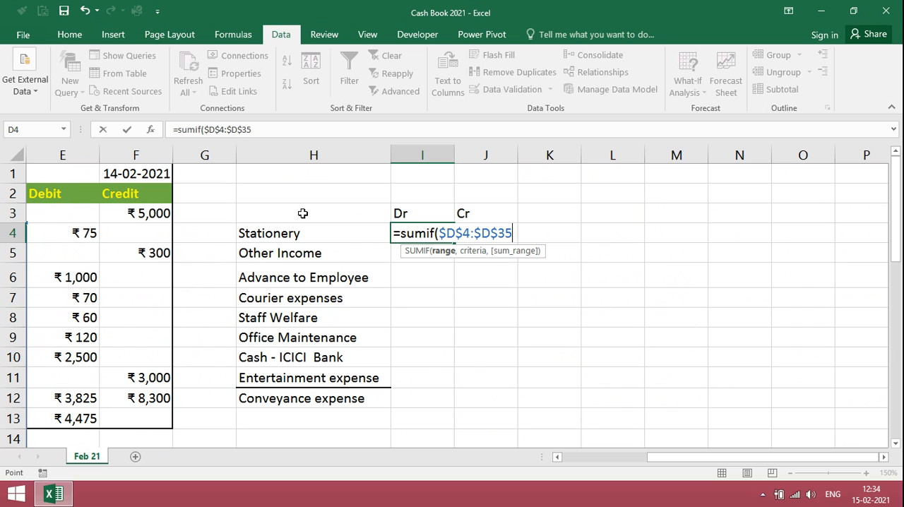
Add the Stationery cell H4 as the criteria argument of the SUMIF formula in I4.
type(",")
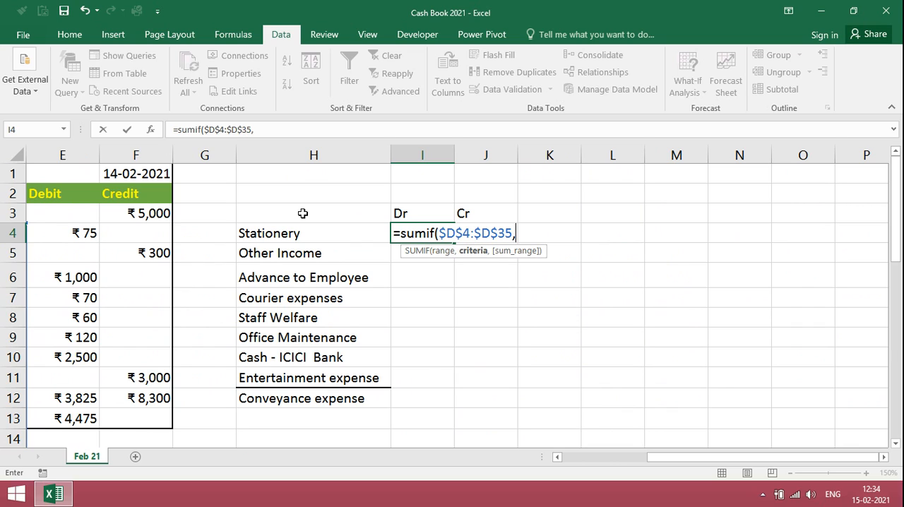
left_click(271, 235)
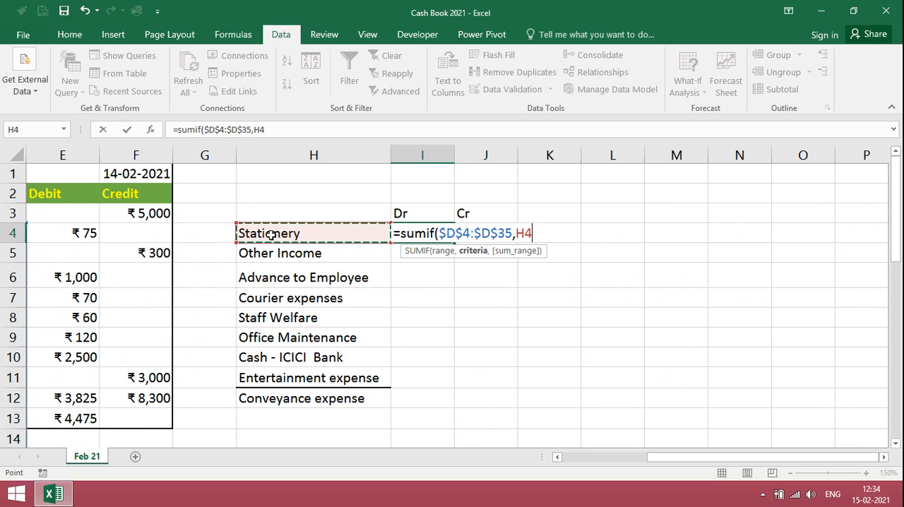
type(",")
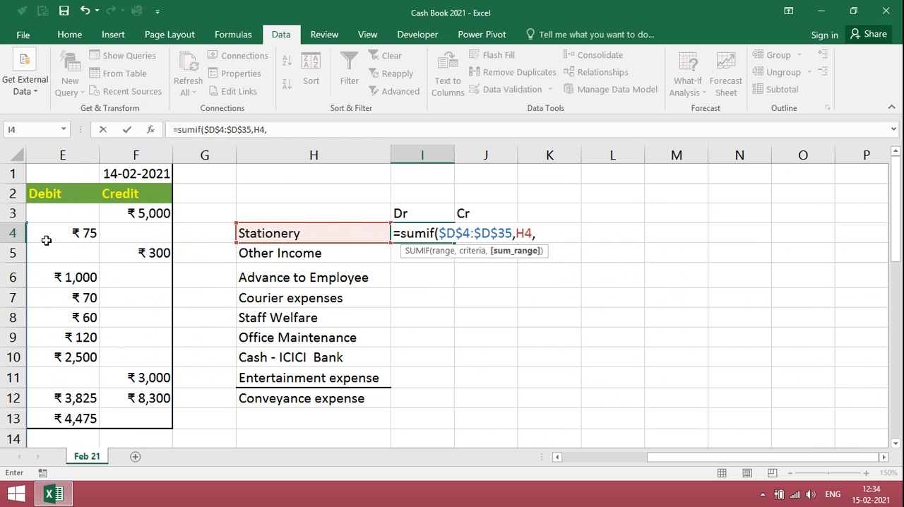
Complete the I4 SUMIF with the absolute Debit sum range $E$4:$E$36 and fill the formula down through I12.
left_click(73, 232)
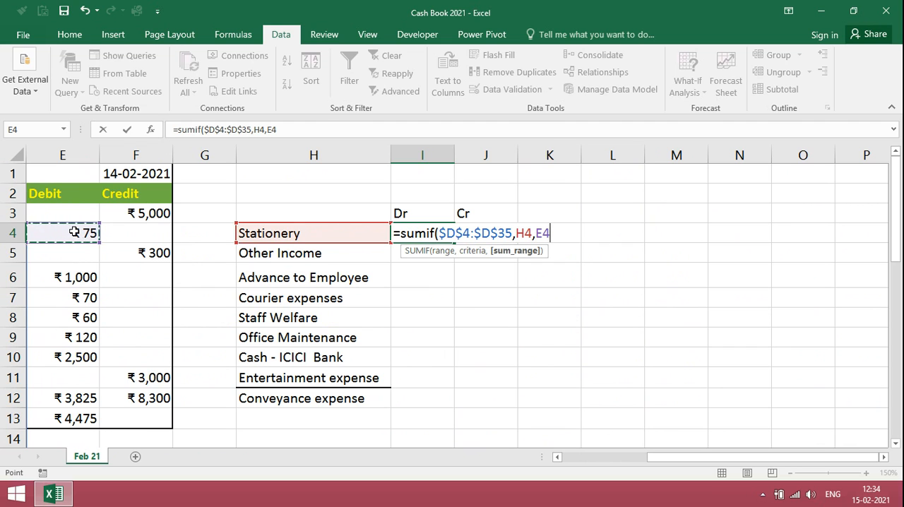
left_click_drag(74, 232, 71, 432)
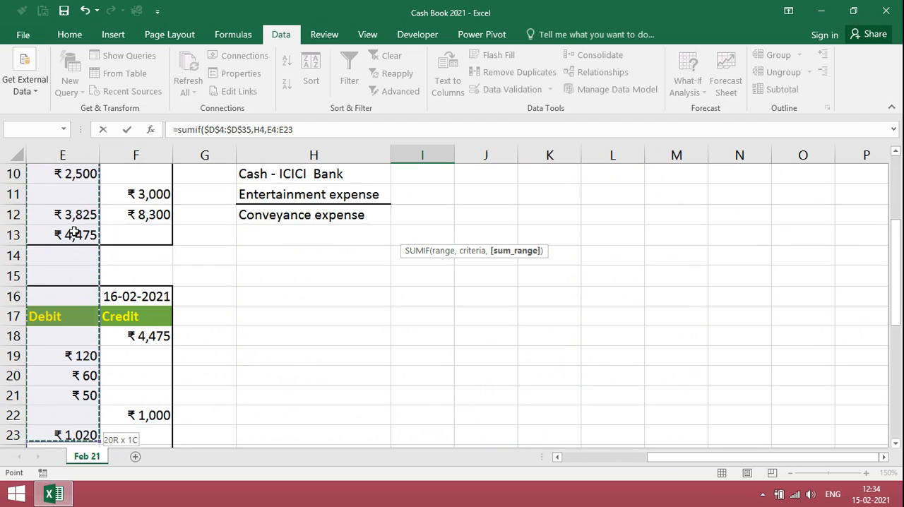
key("shift+Down")
key("shift+Down")
key("shift+Down")
key("shift+Down")
key("shift+Down")
key("shift+Down")
key("shift+Down")
key("shift+Down")
key("shift+Down")
key("shift+Down")
key("shift+Down")
key("shift+Down")
key("shift+Down")
key("shift+Down")
key("shift+Down")
key("shift+Down")
key("shift+Down")
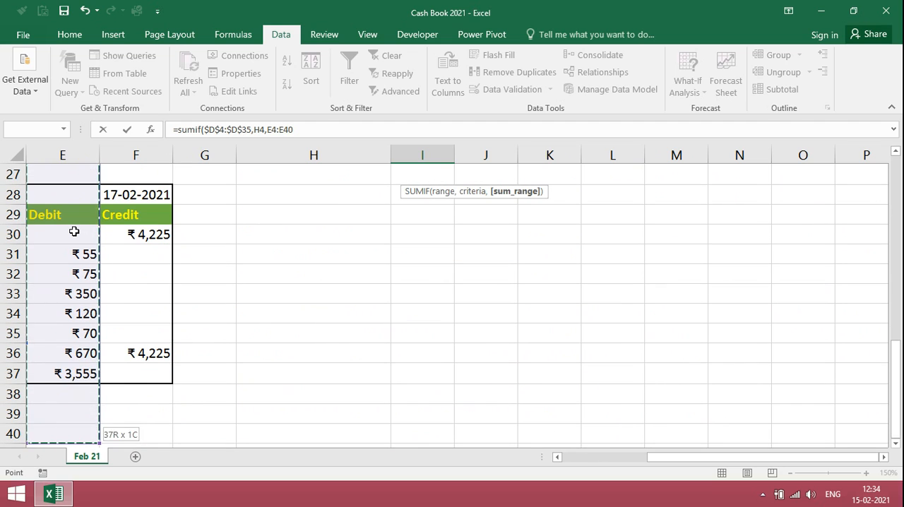
key("shift+Up")
key("shift+Up")
key("shift+Up")
key("shift+Up")
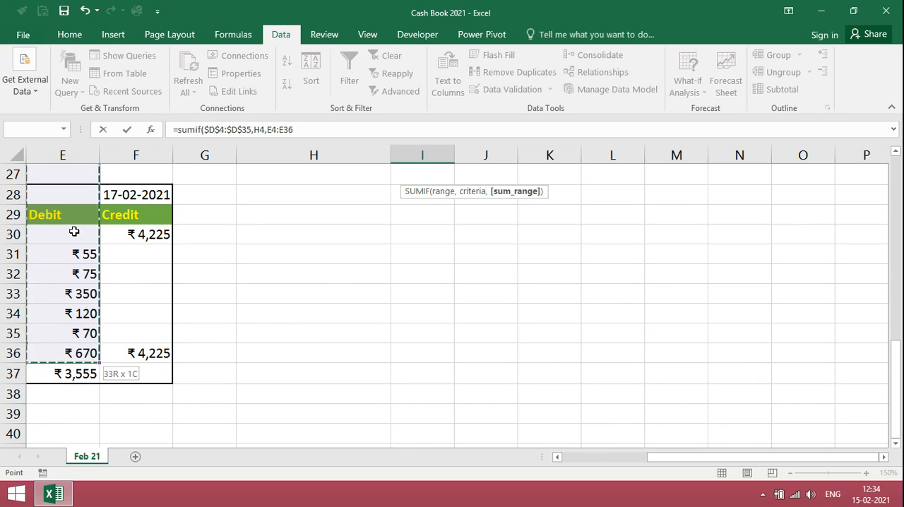
key("F4")
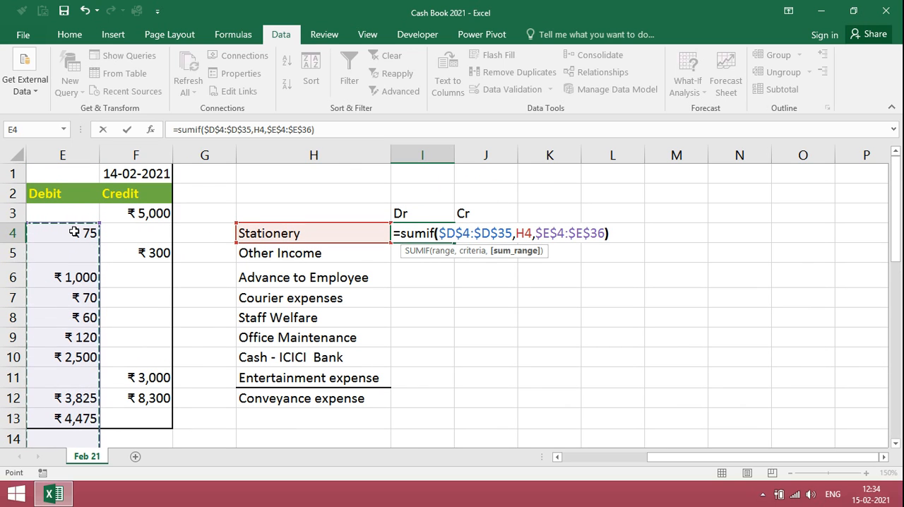
type(")")
key("Return")
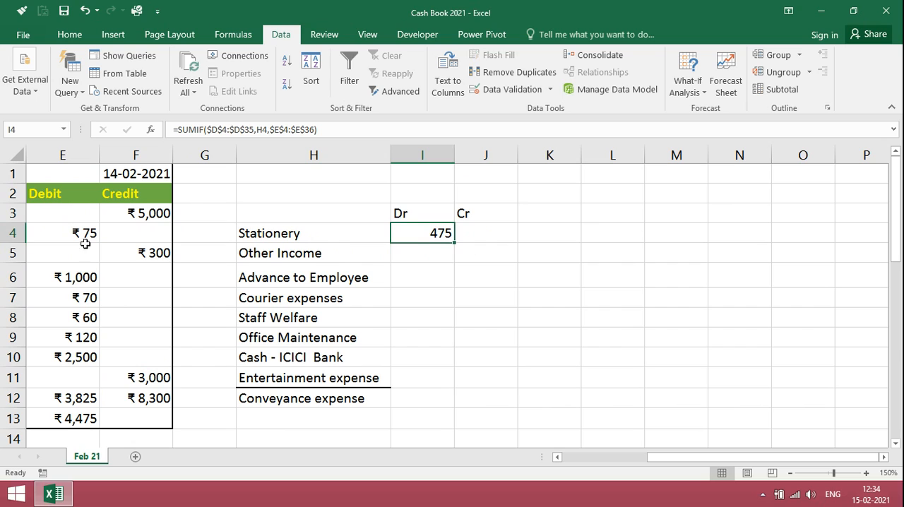
double_click(455, 242)
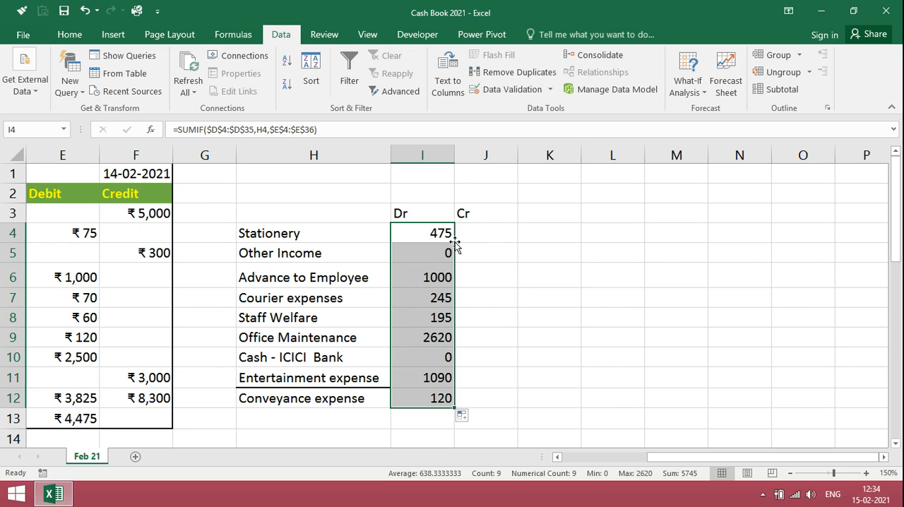
Begin a SUMIF formula in J4 under Cr, using the absolute A/c Head range $D$4:$D$35.
left_click(470, 235)
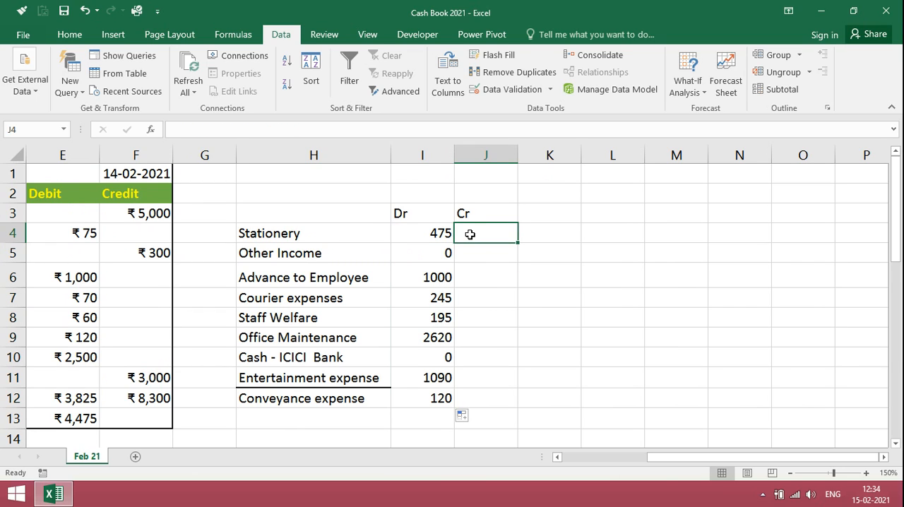
type("=")
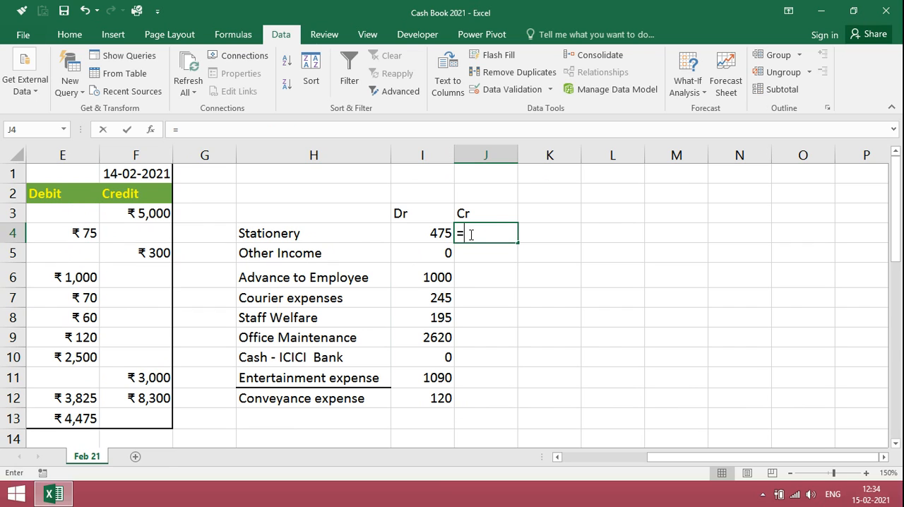
type("sum")
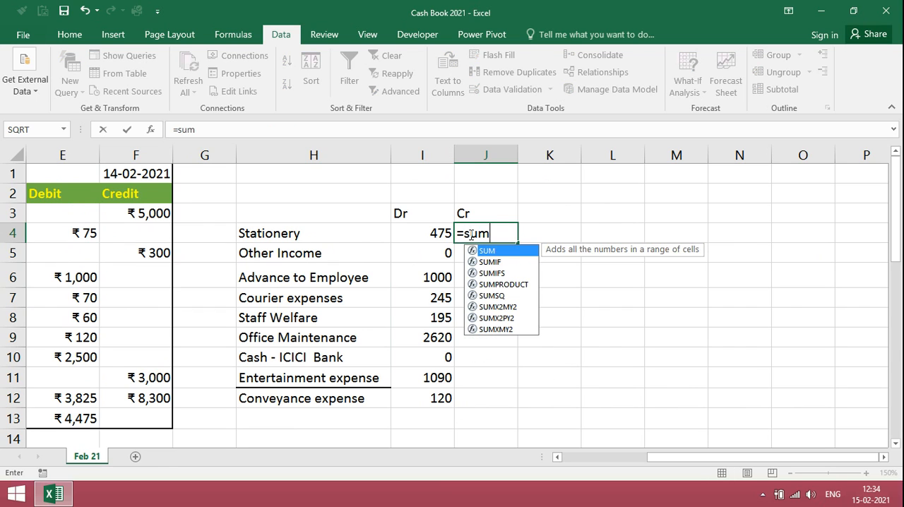
type("if(")
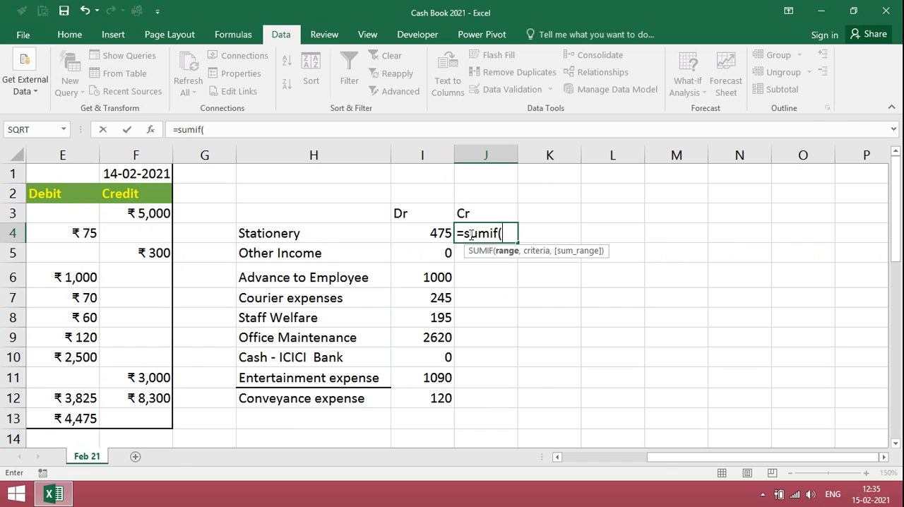
key("Left")
key("Left")
key("Left")
key("Left")
key("Left")
key("Left")
key("Left")
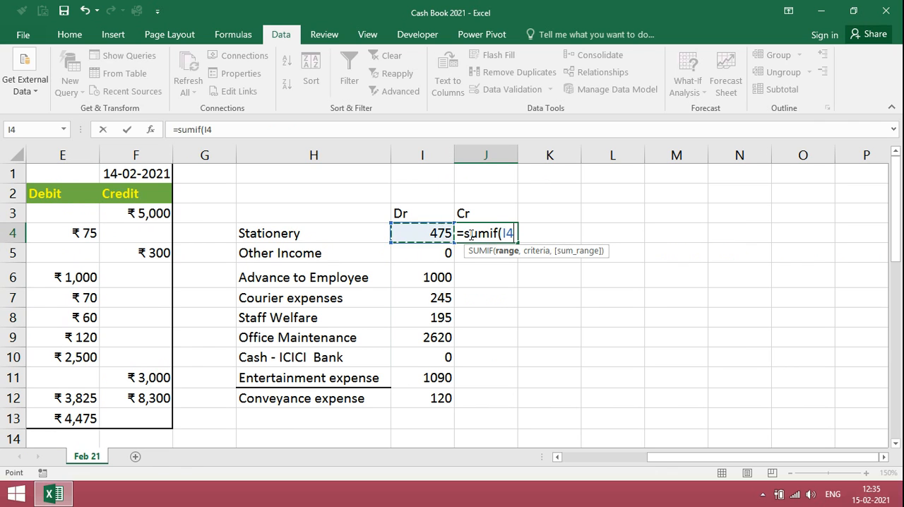
key("Right")
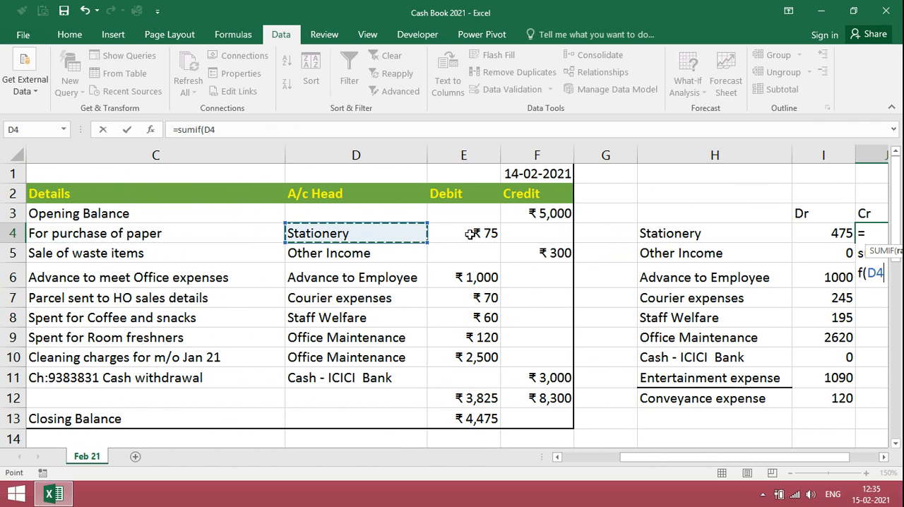
key("shift+Down")
key("shift+Down")
key("shift+Down")
key("shift+Down")
key("shift+Down")
key("shift+Down")
key("shift+Down")
key("shift+Down")
key("shift+Down")
key("shift+Down")
key("shift+Down")
key("shift+Down")
key("shift+Down")
key("shift+Down")
key("shift+Down")
key("shift+Down")
key("shift+Down")
key("shift+Down")
key("shift+Down")
key("shift+Down")
key("shift+Down")
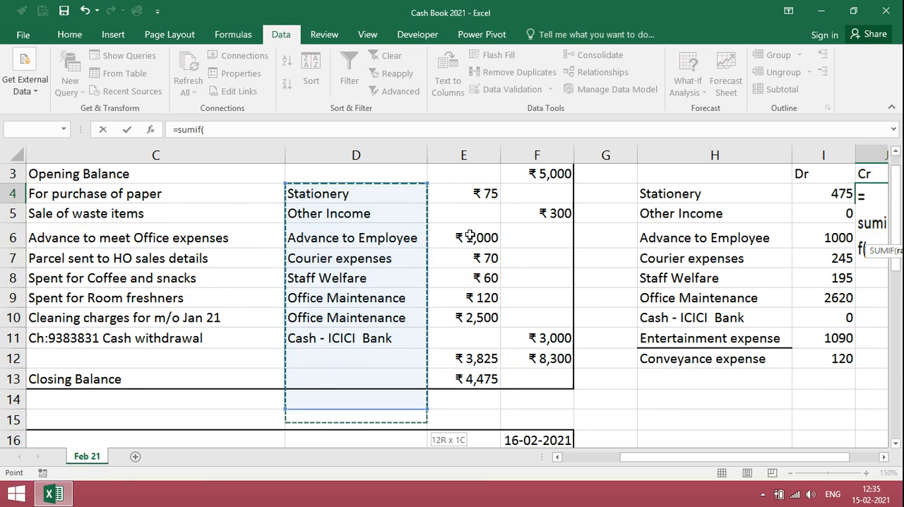
key("shift+Down")
key("shift+Down")
key("shift+Down")
key("shift+Down")
key("shift+Down")
key("shift+Down")
key("shift+Down")
key("shift+Down")
key("shift+Down")
key("shift+Down")
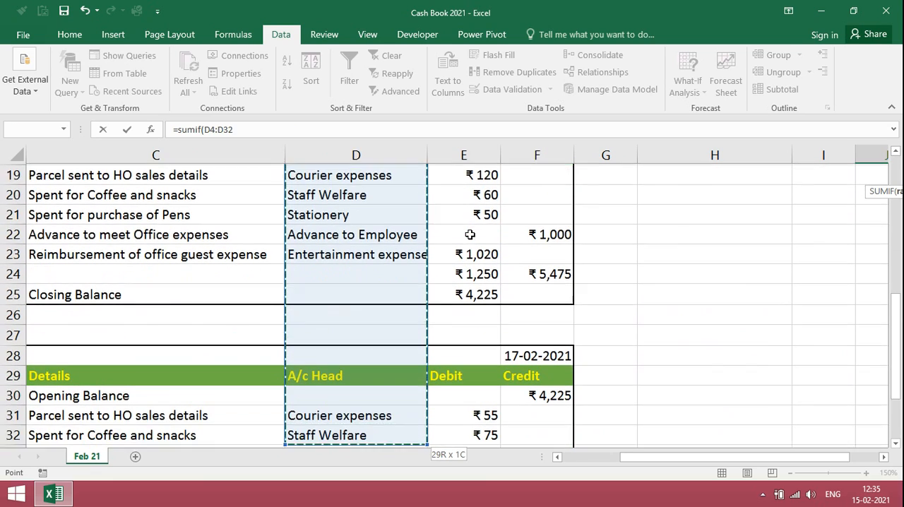
key("shift+Up")
key("shift+Up")
key("shift+Up")
key("shift+Up")
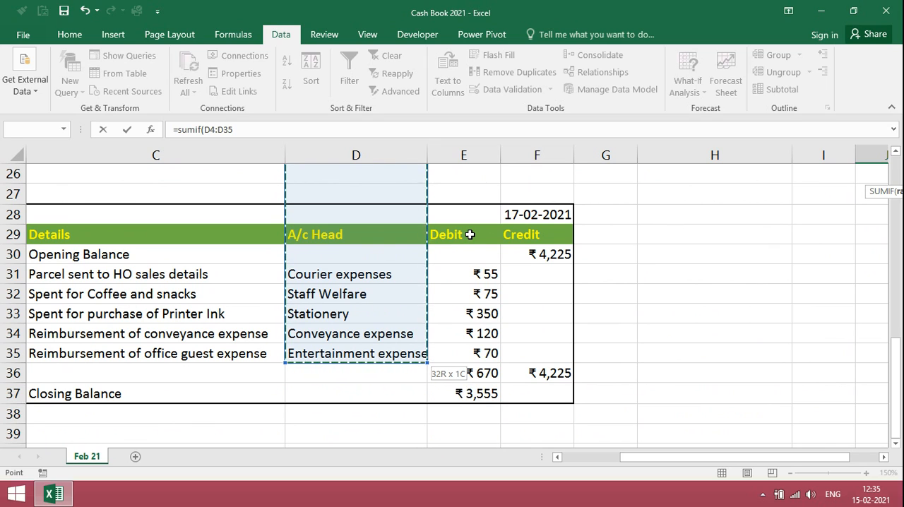
key("F4")
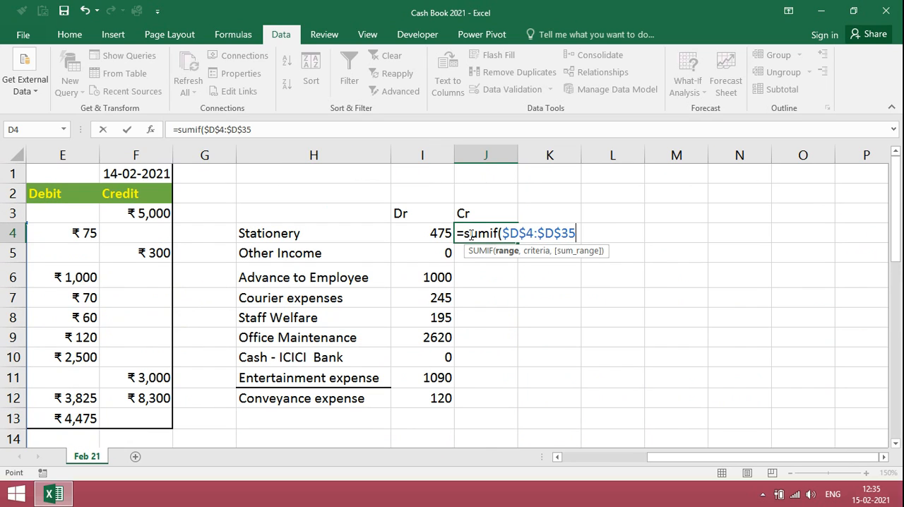
Add the Stationery cell H4 as the criteria argument of the SUMIF formula in J4.
type(",")
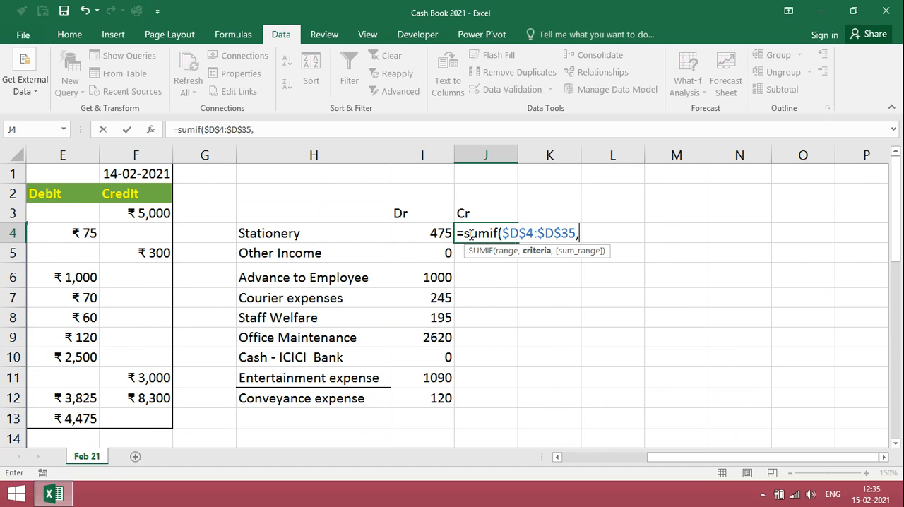
left_click(313, 234)
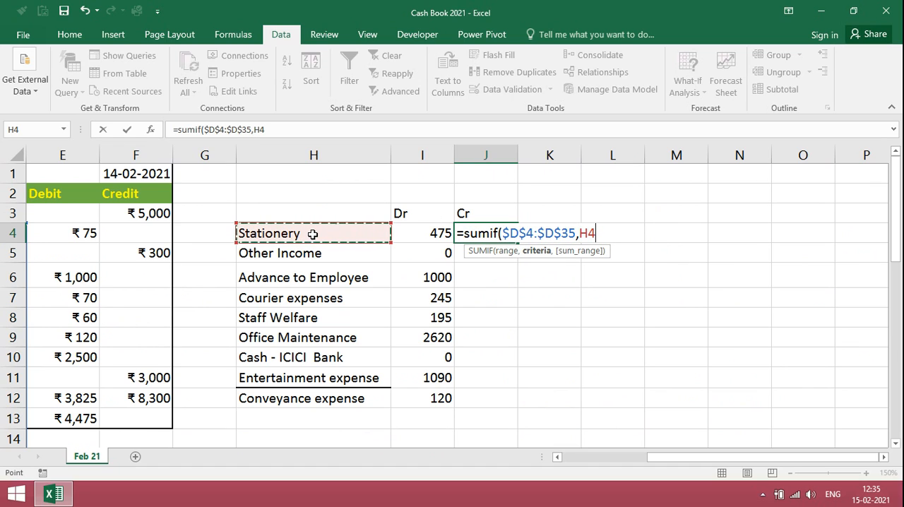
type(",")
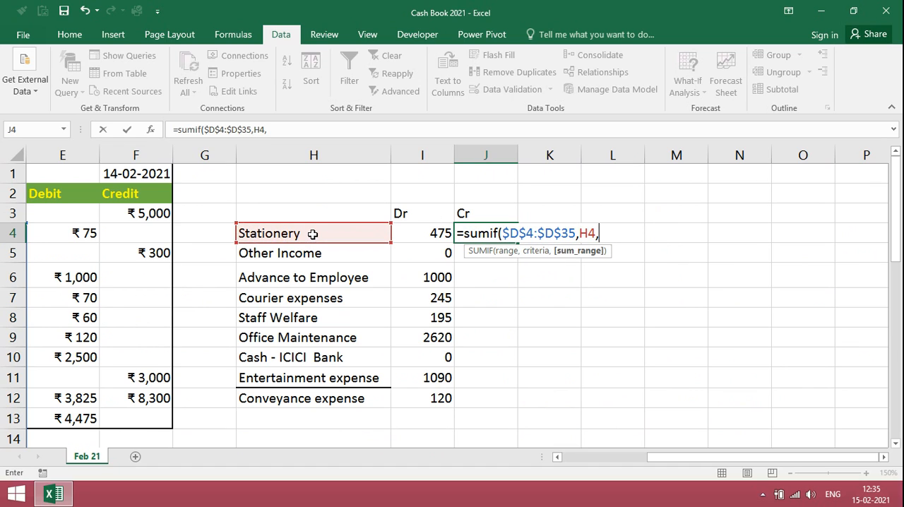
Complete the J4 SUMIF with the absolute Credit sum range $F$4:$F$36 and fill the formula down through J12.
left_click(151, 228)
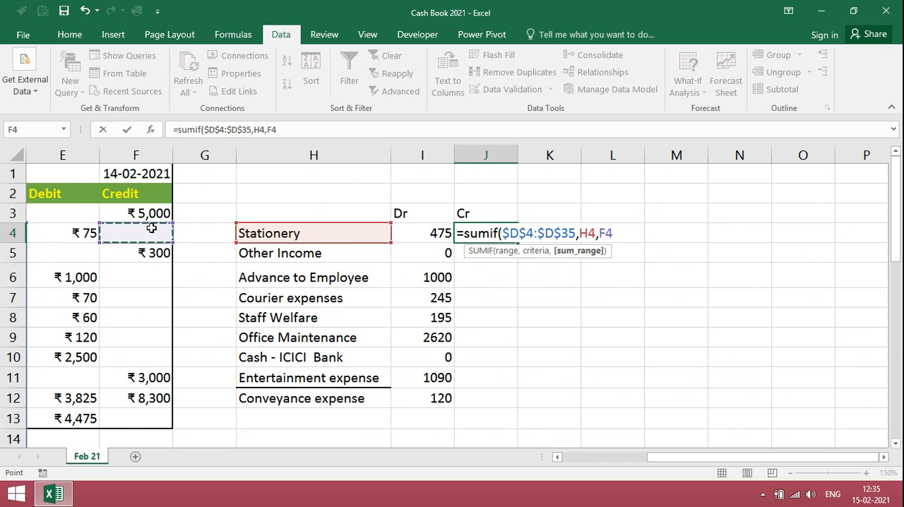
key("shift+Page_Down")
key("shift+Down")
key("shift+Down")
key("shift+Down")
key("shift+Down")
key("shift+Down")
key("shift+Down")
key("shift+Down")
key("shift+Down")
key("shift+Down")
key("shift+Down")
key("shift+Down")
key("shift+Down")
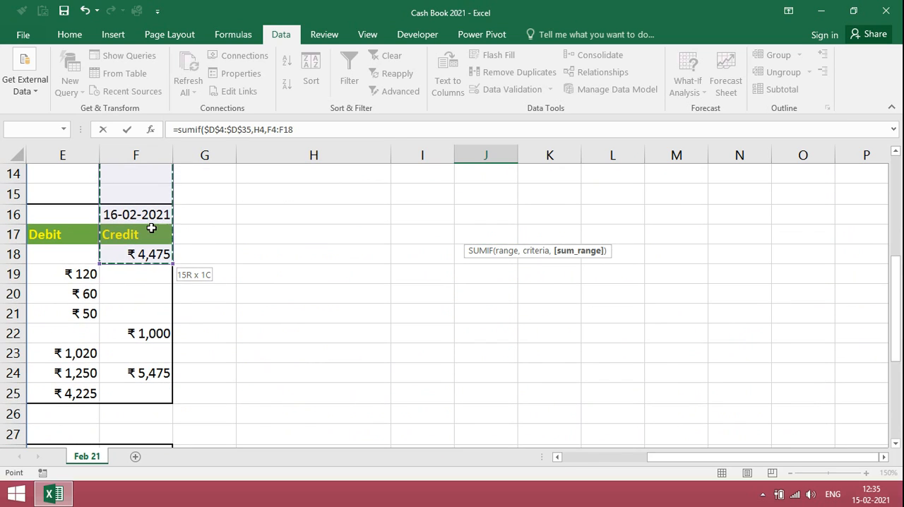
key("shift+Down")
key("shift+Down")
key("shift+Down")
key("shift+Down")
key("shift+Down")
key("shift+Down")
key("shift+Down")
key("shift+Down")
key("shift+Down")
key("shift+Down")
key("shift+Down")
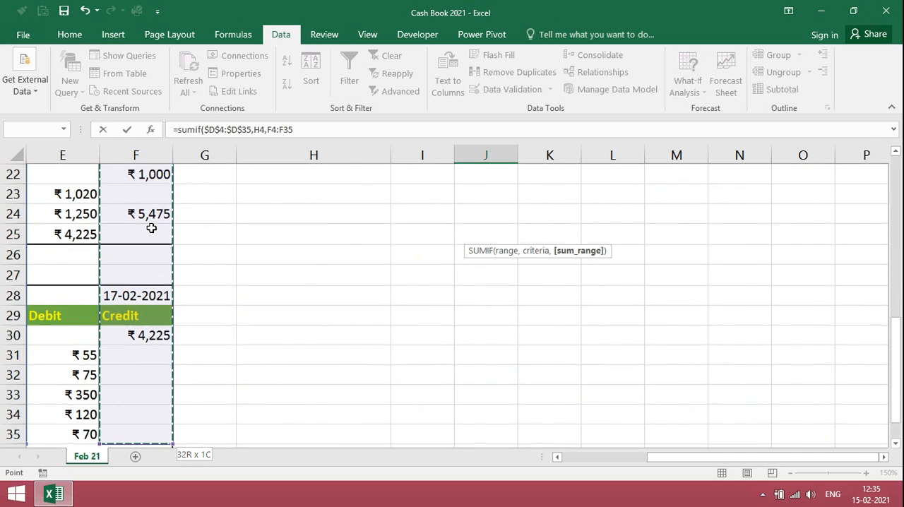
key("shift+Up")
key("shift+Up")
key("shift+Up")
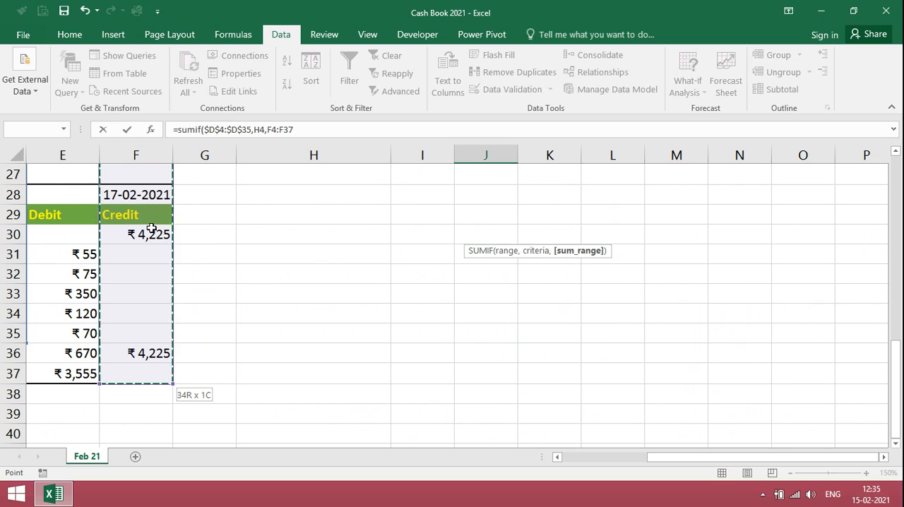
key("shift+Up")
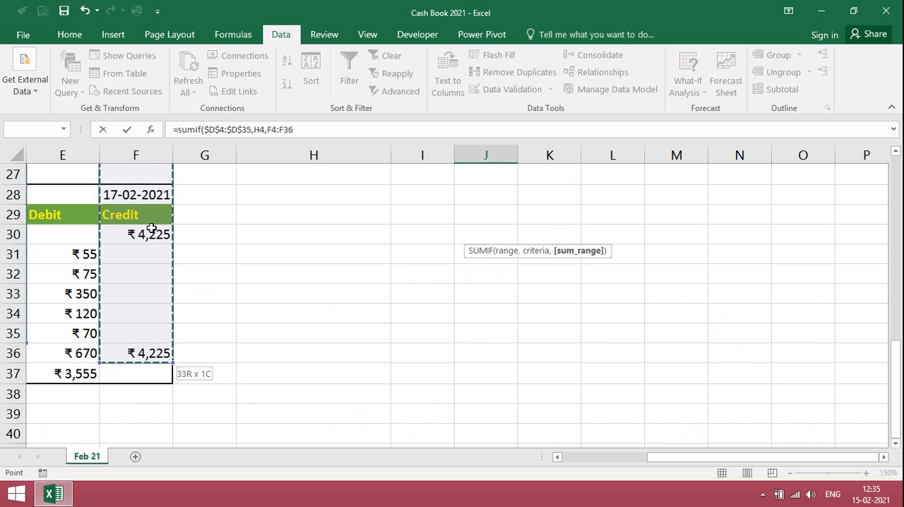
key("F4")
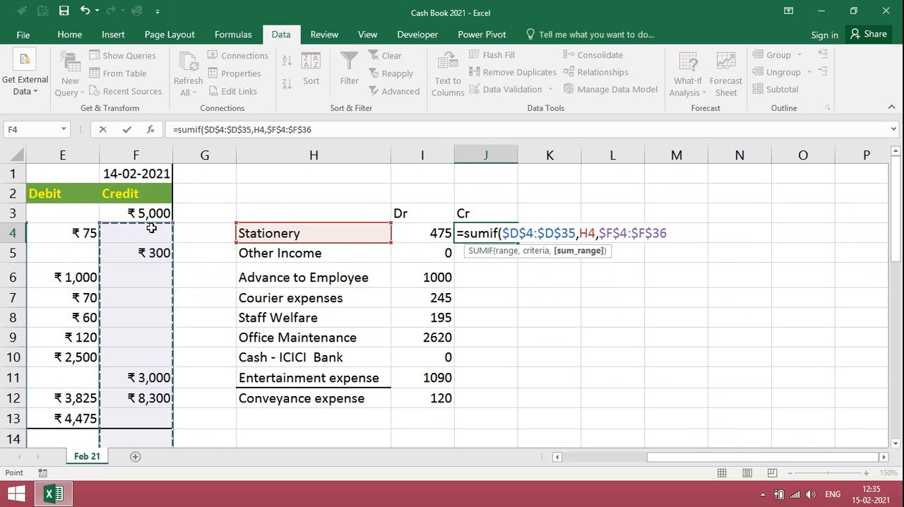
type(")")
key("Return")
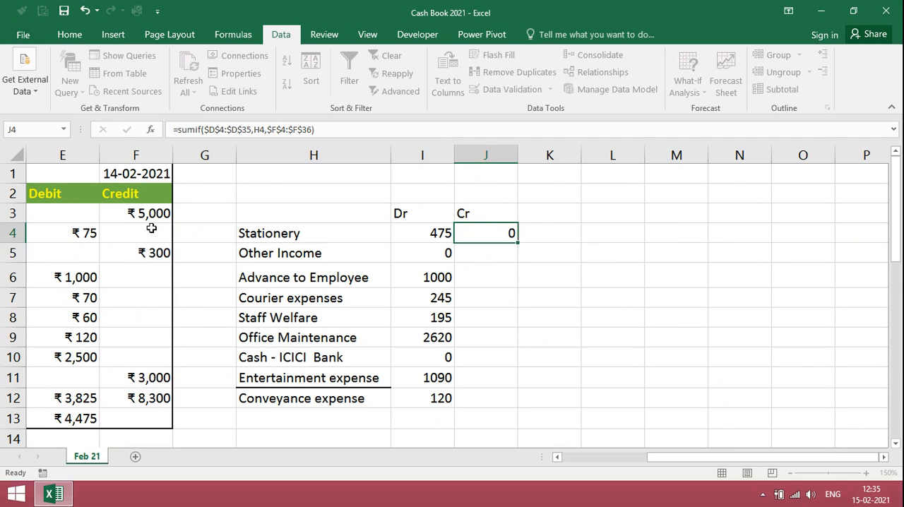
key("Up")
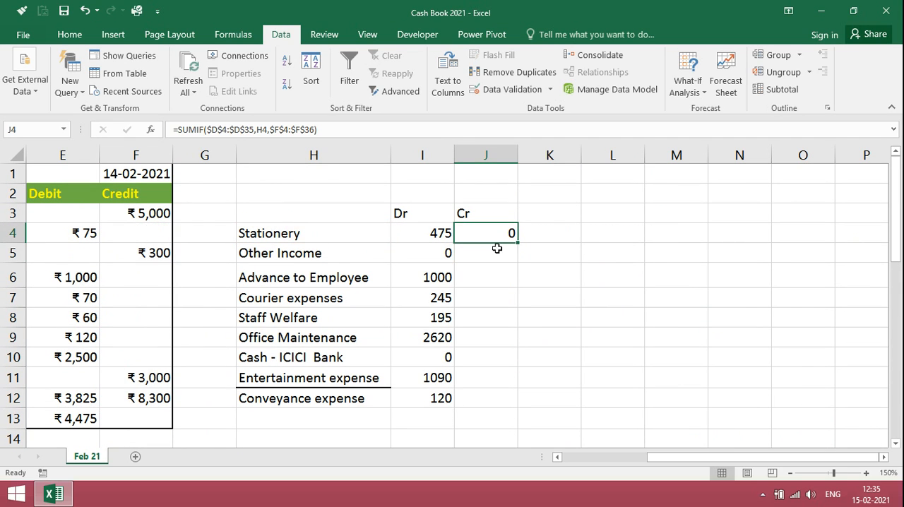
double_click(519, 242)
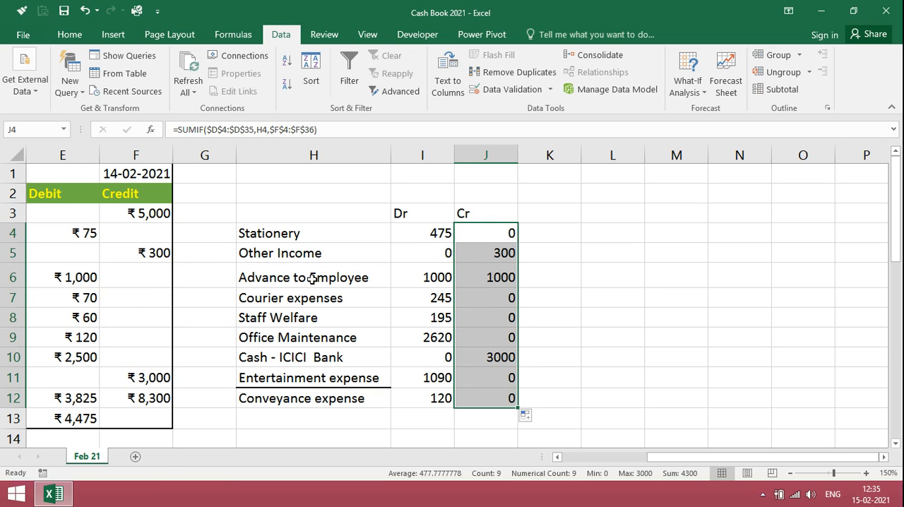
Copy the Dr and Cr headings from I3:J3 into row 2 above the account summary.
left_click(405, 233)
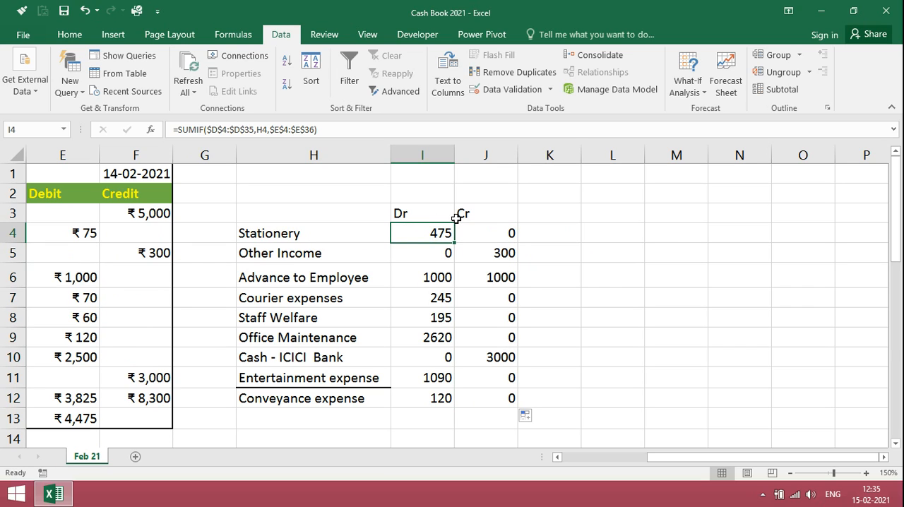
left_click(400, 215)
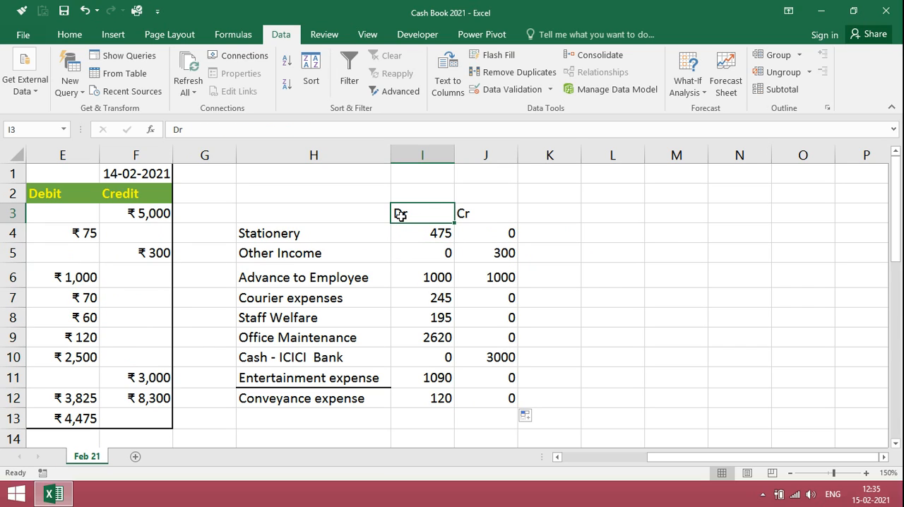
key("shift+Right")
key("ctrl+c")
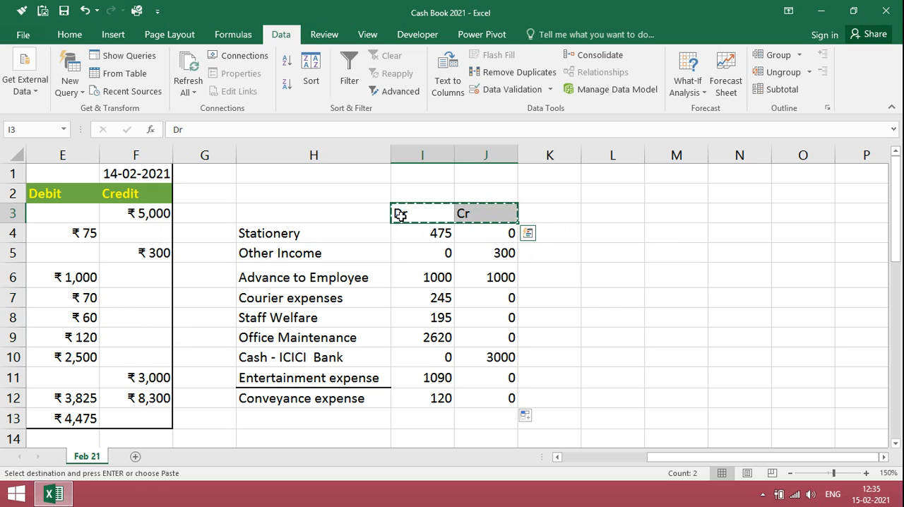
key("Up")
key("Return")
Label cell H3 of the account summary as Opening Balance.
key("Left")
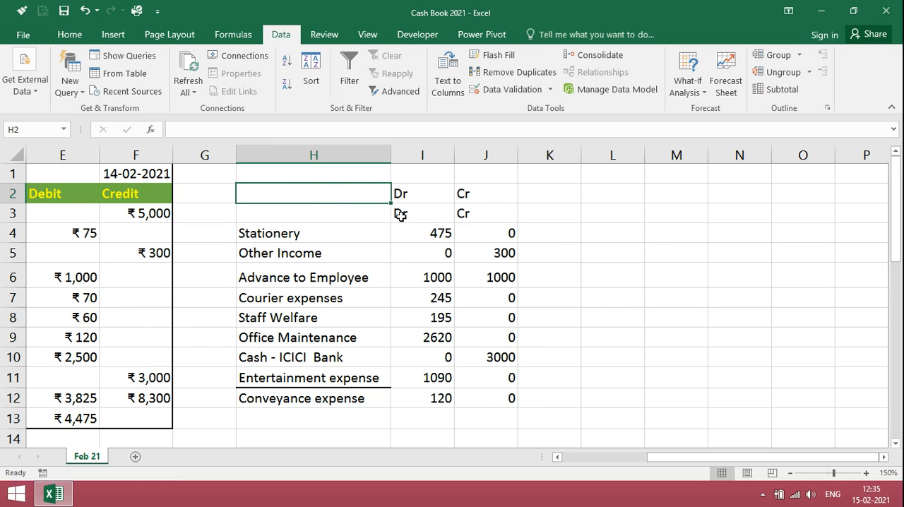
key("Down")
type("Open")
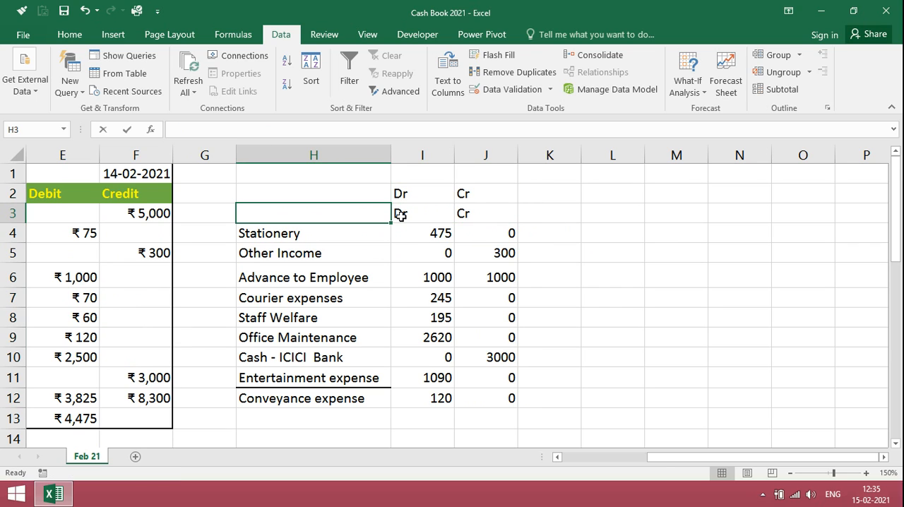
type("ing")
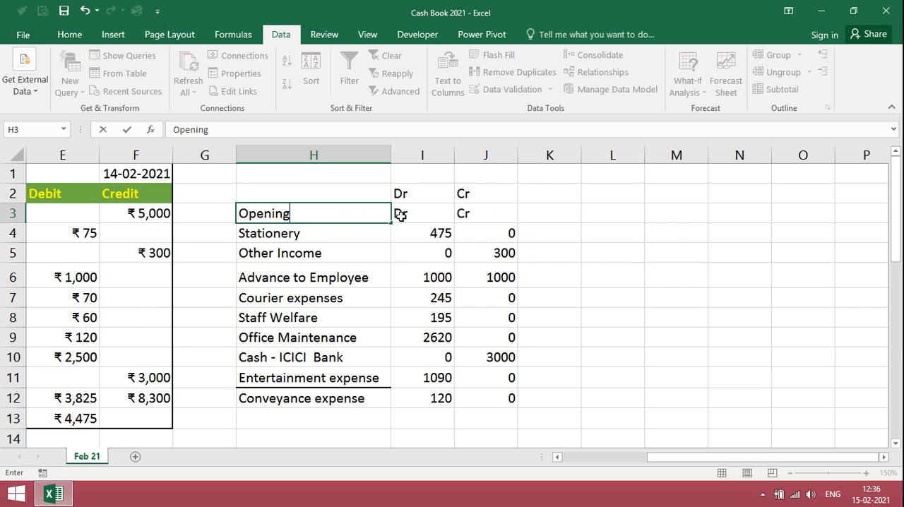
type(" Balance")
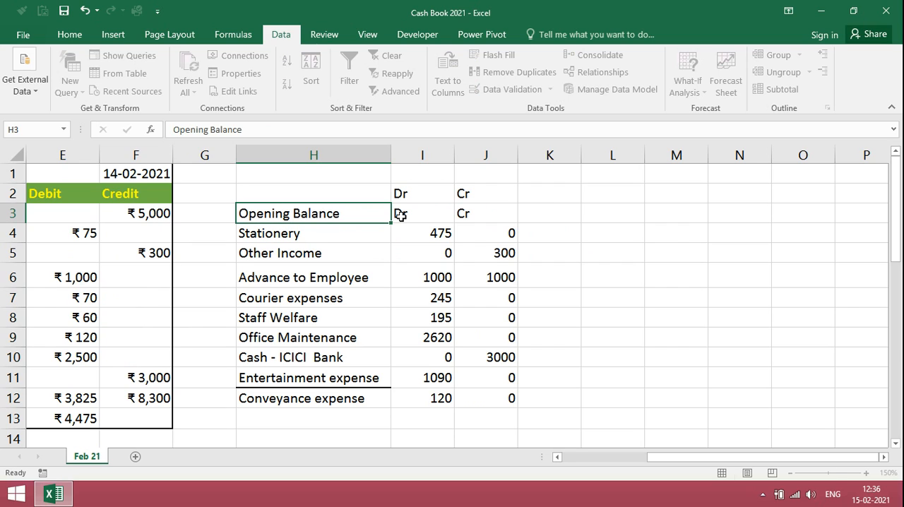
key("Return")
Clear the old Dr heading from I3 and enter 5000 as the Opening Balance credit in J3.
left_click(401, 216)
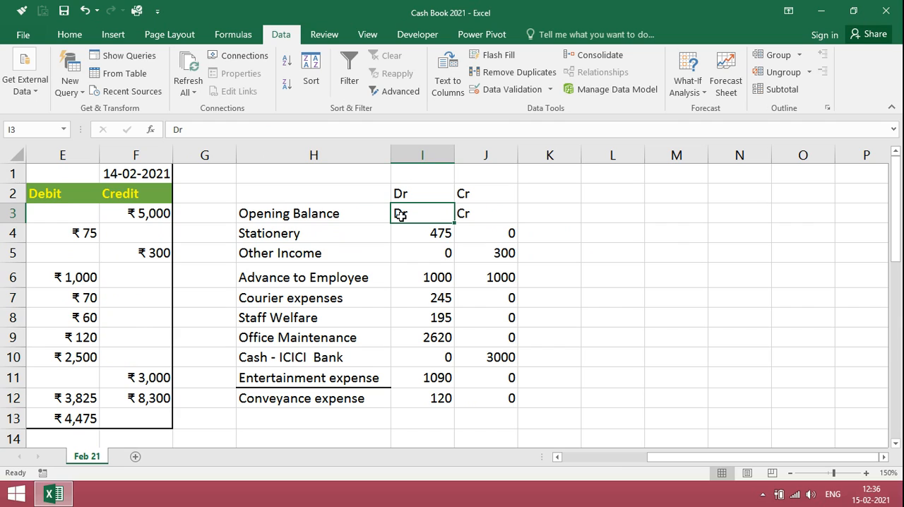
key("Delete")
key("Tab")
type("5")
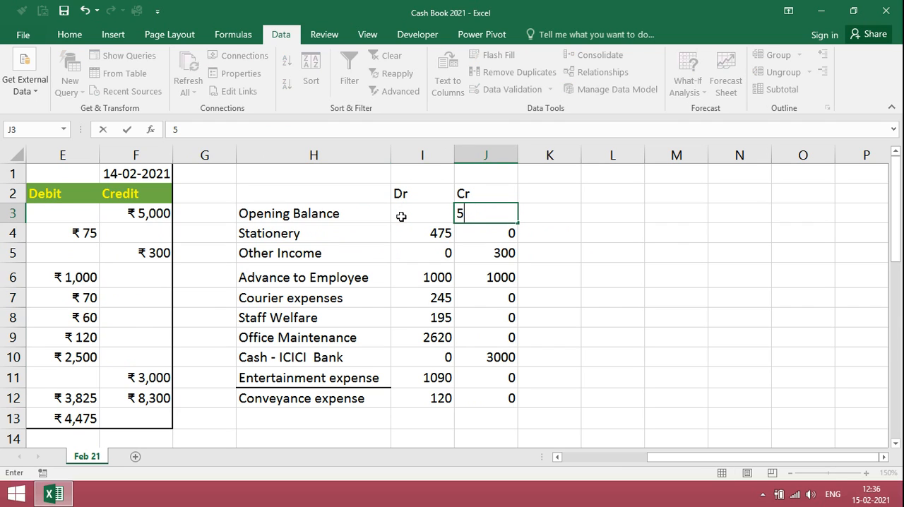
type("000")
key("Return")
Check the Advance to Employee summary row against its debit entry in the 14-02-2021 cash book.
key("Down")
key("Down")
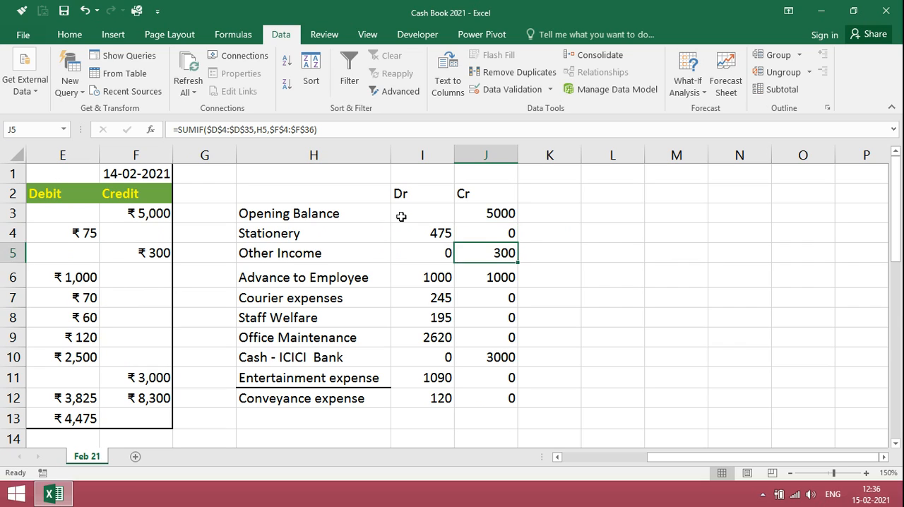
key("Left")
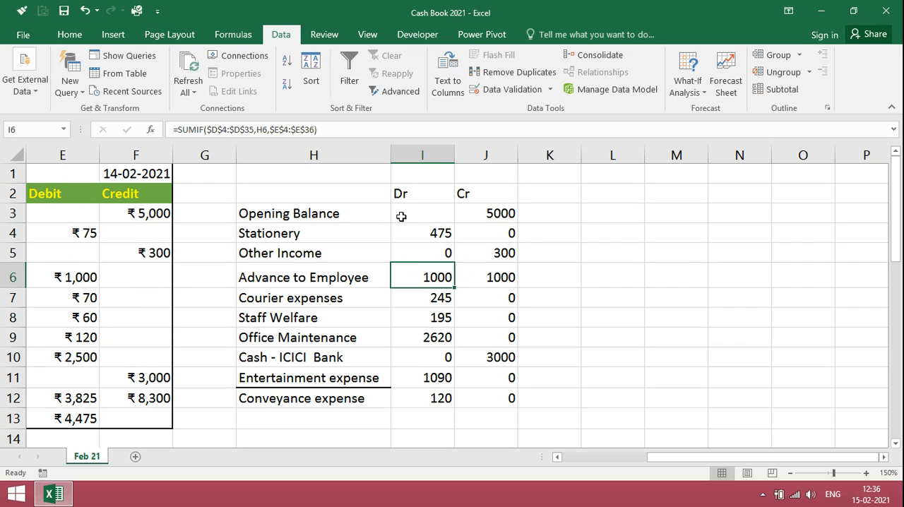
key("Left")
key("Left")
key("Left")
key("Right")
key("Right")
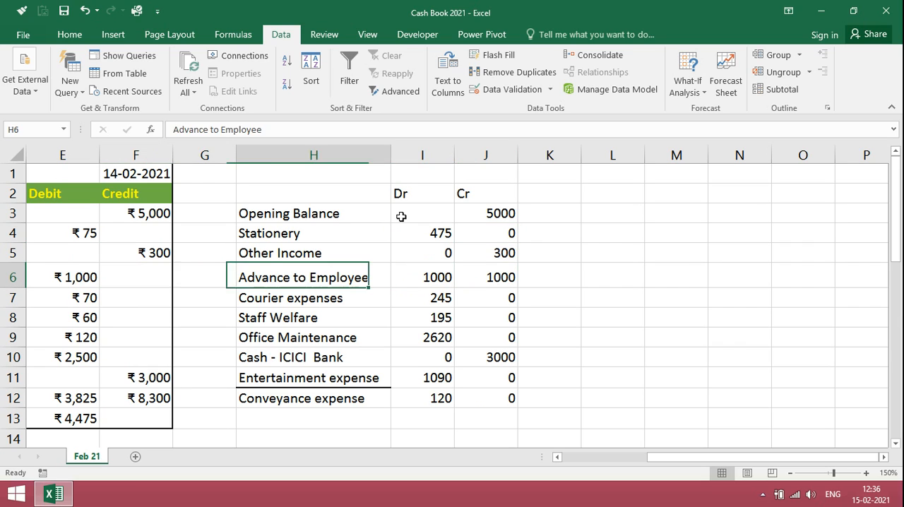
key("Right")
key("Left")
key("Left")
key("Left")
key("Left")
key("Left")
key("Left")
key("Left")
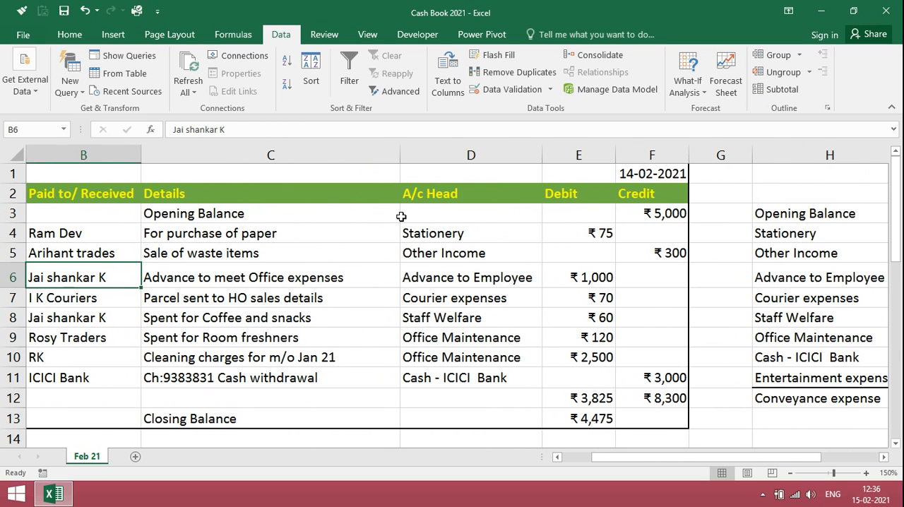
key("Right")
key("Right")
key("Right")
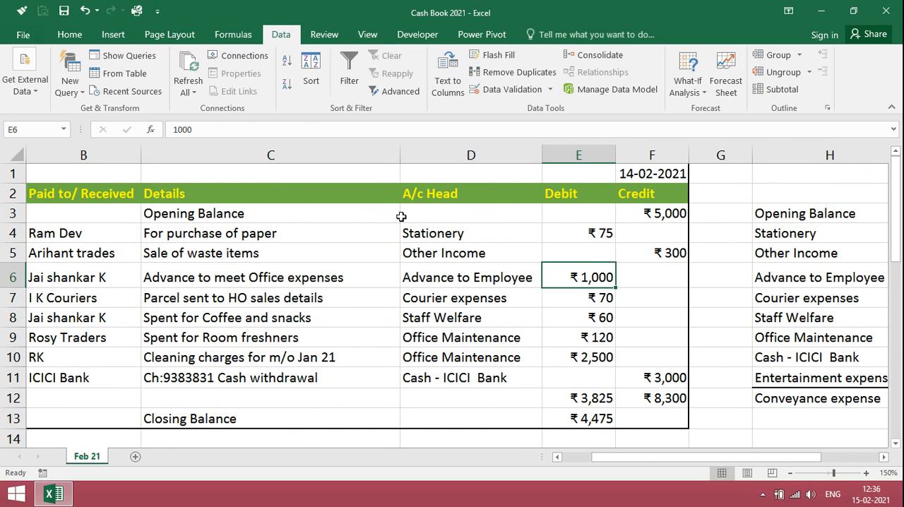
Examine the debit and credit entries of the 16-02-2021 cash book, including the Advance to Employee row.
key("Down")
key("Down")
key("Down")
key("Down")
key("Down")
key("Down")
key("Down")
key("Down")
key("Down")
key("Down")
key("Down")
key("Down")
key("Down")
key("Down")
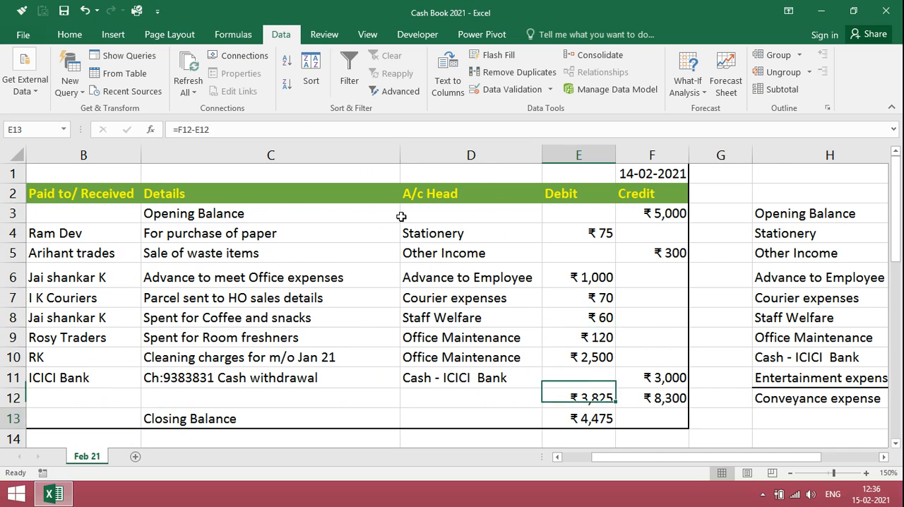
key("Down")
key("Down")
key("Down")
key("Down")
key("Down")
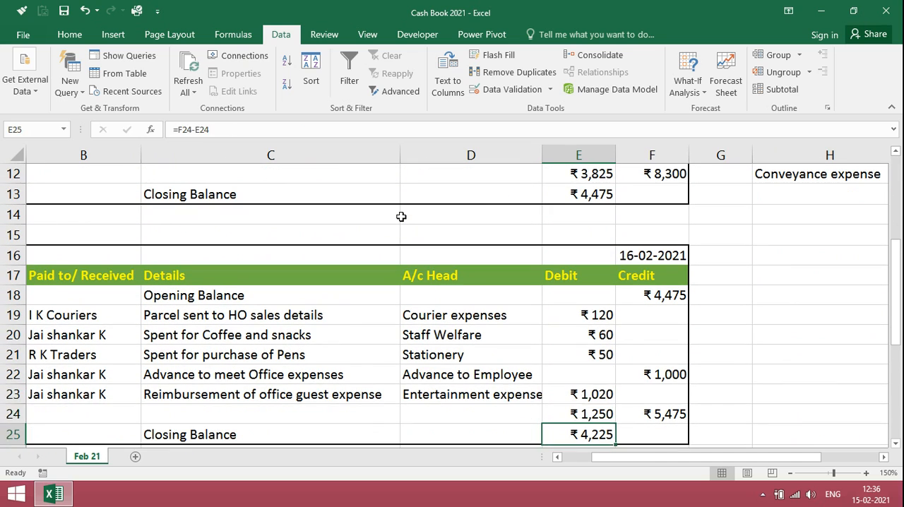
key("Up")
key("Up")
key("Up")
key("Right")
key("Up")
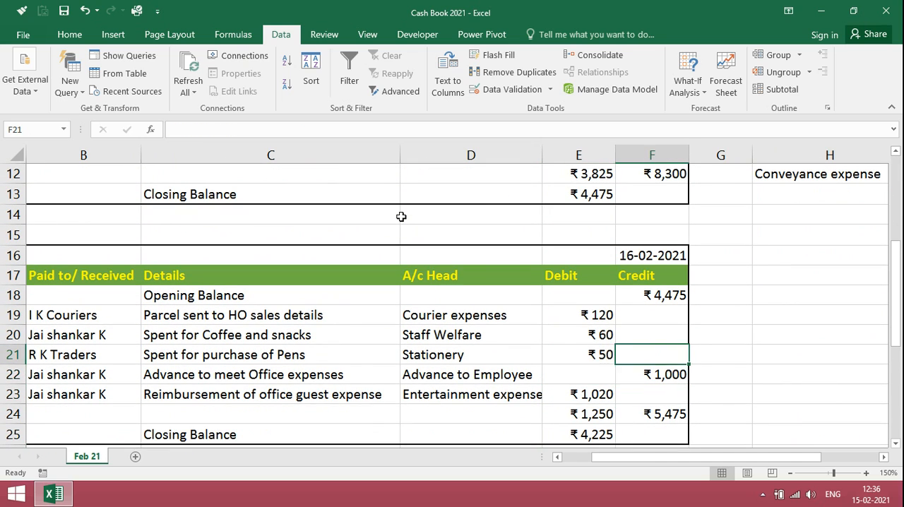
key("Left")
key("Up")
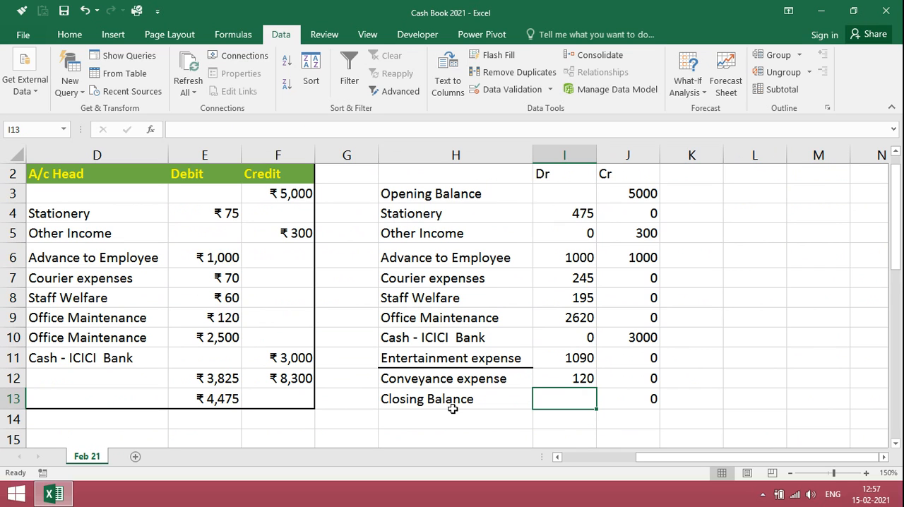
Look up the 17-02-2021 closing balance and enter 3555 as the Closing Balance debit in I13.
key("Down")
key("Down")
key("Down")
key("Down")
key("Down")
key("Down")
key("Down")
key("Down")
key("Down")
key("Down")
key("Down")
key("Down")
key("Down")
key("Down")
key("Down")
key("Down")
key("Down")
key("Down")
key("Down")
key("Down")
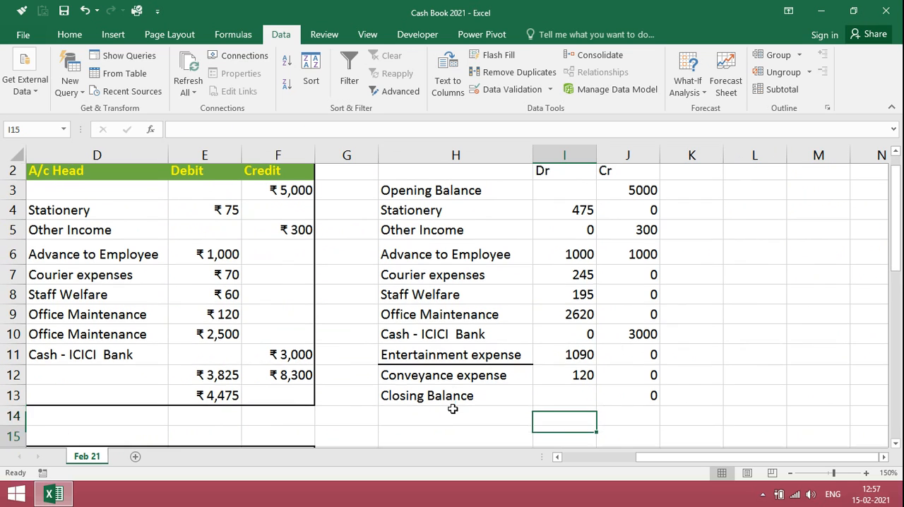
key("Down")
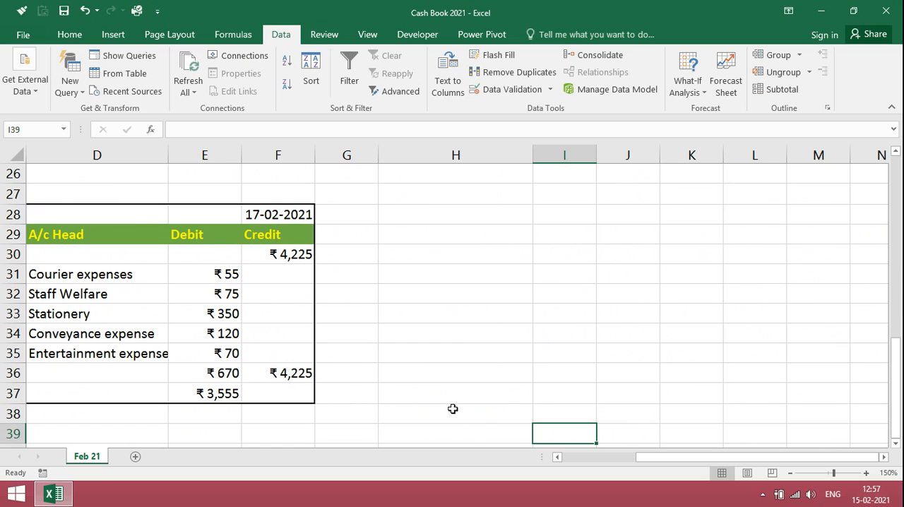
key("Up")
key("Up")
key("Up")
key("Up")
key("Up")
key("Up")
key("Up")
key("Up")
key("Up")
key("Up")
key("Up")
key("Up")
key("Up")
key("Up")
key("Up")
key("Up")
key("Up")
key("Up")
key("Up")
key("Up")
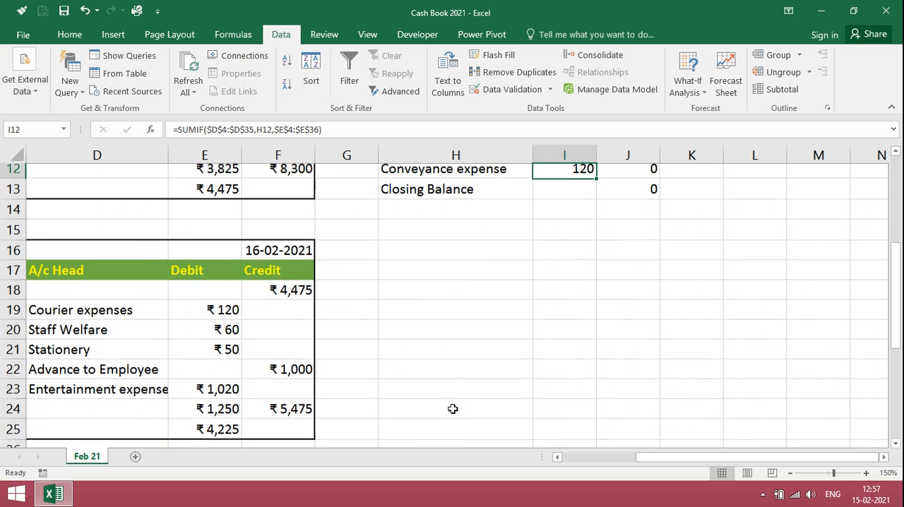
key("Up")
key("Up")
key("Down")
key("Down")
key("Down")
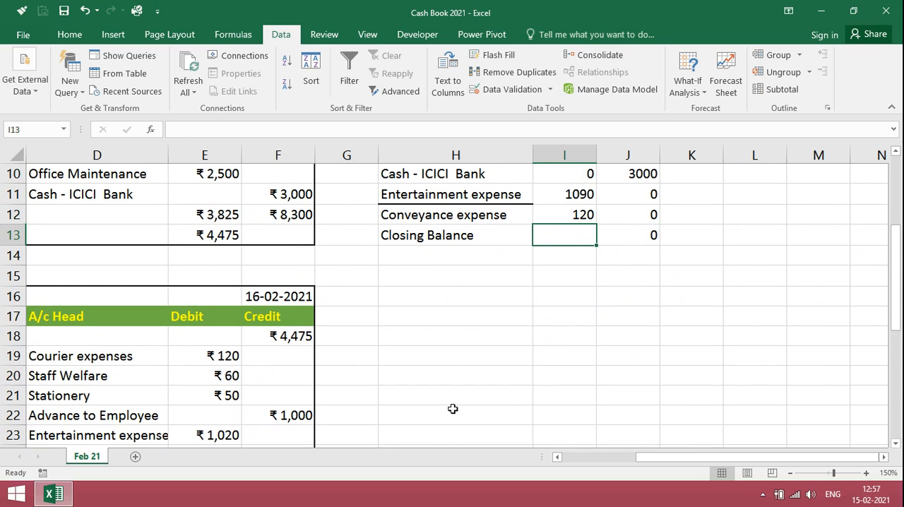
type("3555")
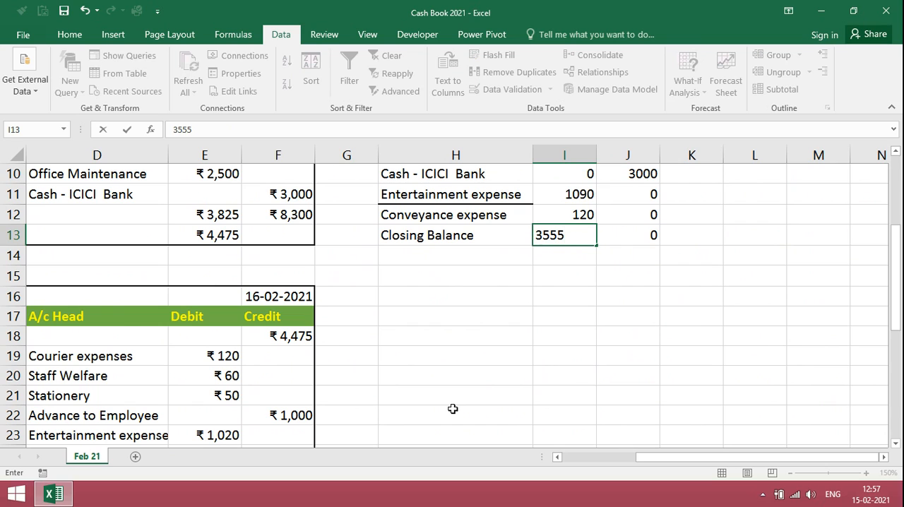
key("Return")
Copy the plain number format of I12 onto the Closing Balance amount in I13 with Format Painter.
key("Up")
key("Up")
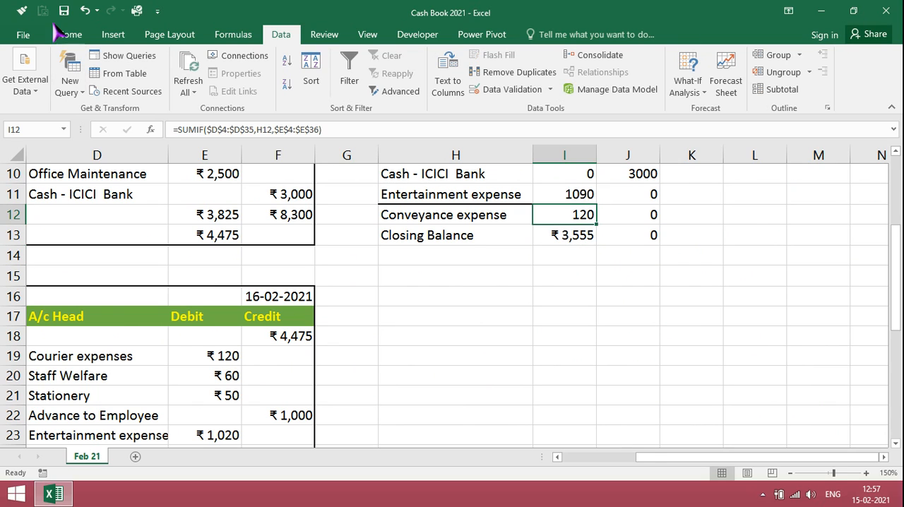
left_click(22, 10)
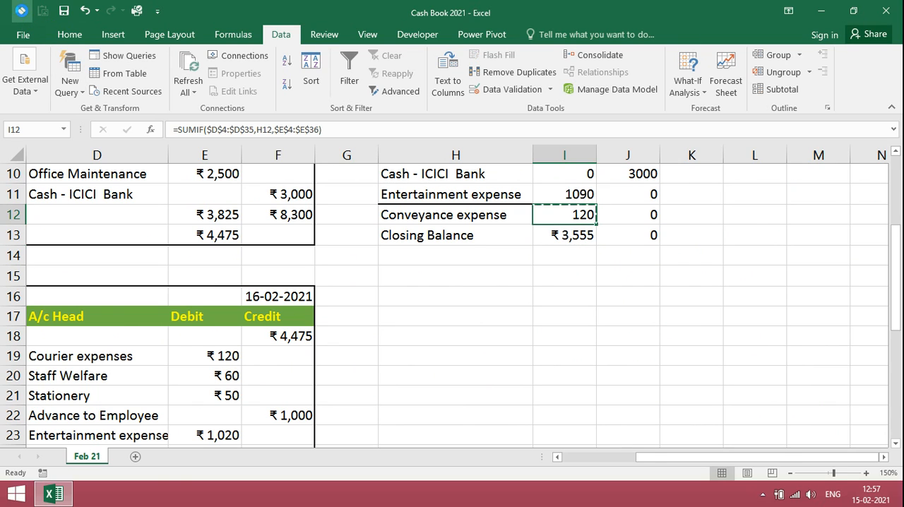
left_click(585, 233)
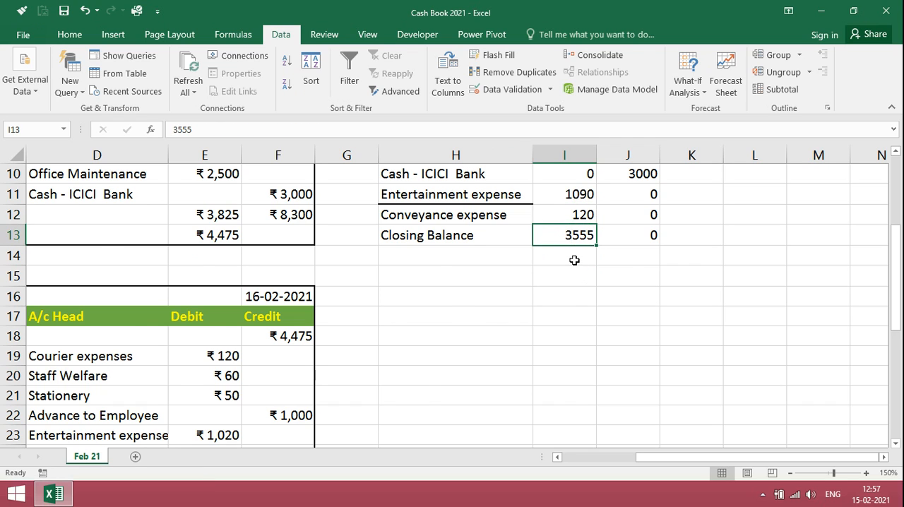
Total the Dr column in I14 with a SUM formula over I3:I13.
scroll(580, 240, "up", 3)
key("Down")
type("=sum")
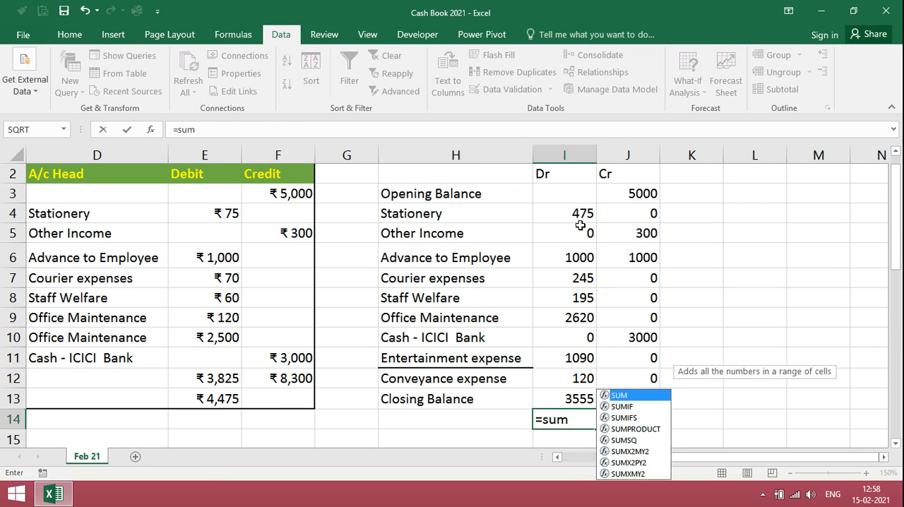
type("(")
key("Up")
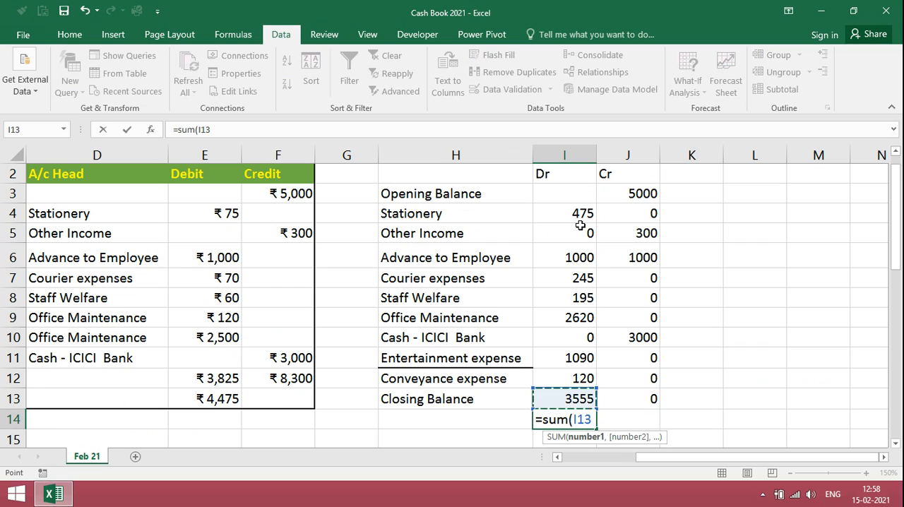
key("shift+Up")
key("shift+Up")
key("shift+Up")
key("shift+Up")
key("shift+Up")
key("shift+Up")
key("shift+Up")
key("shift+Up")
key("shift+Up")
key("shift+Up")
key("shift+Up")
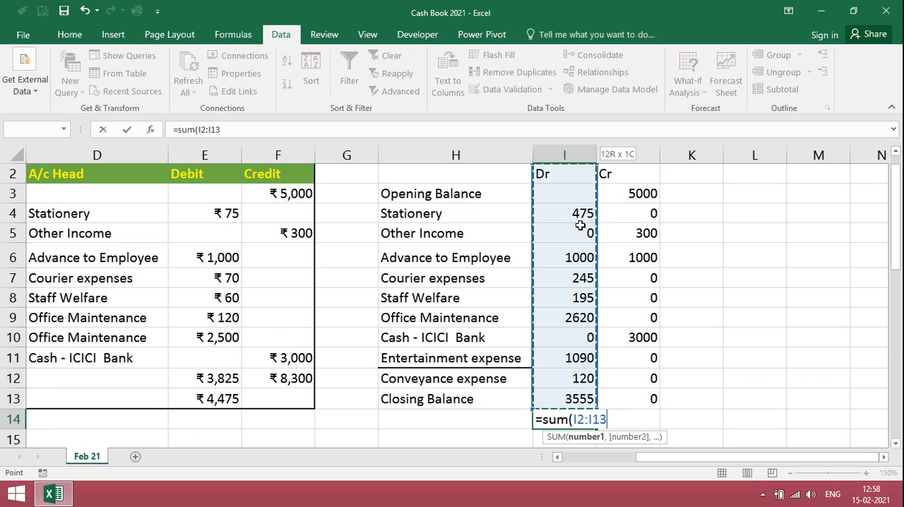
key("Return")
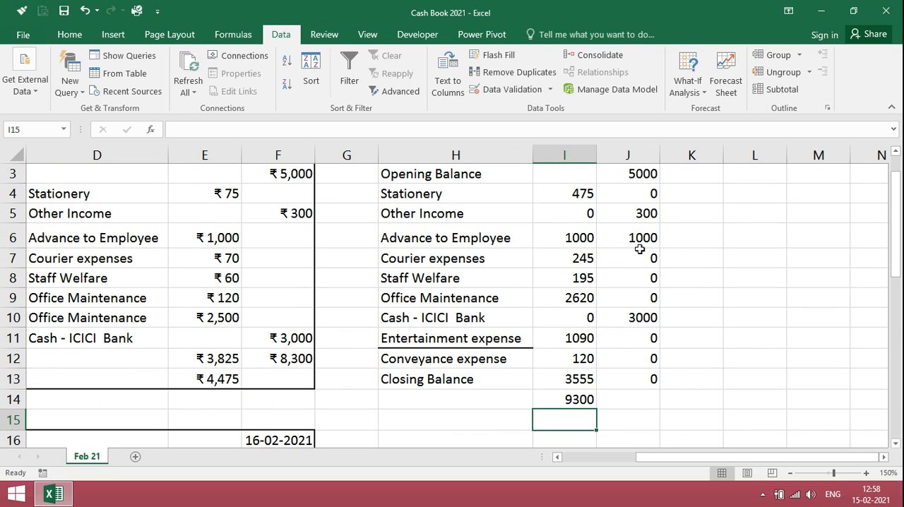
Fill the SUM formula from I14 across to J14 to total the Cr column.
left_click(590, 400)
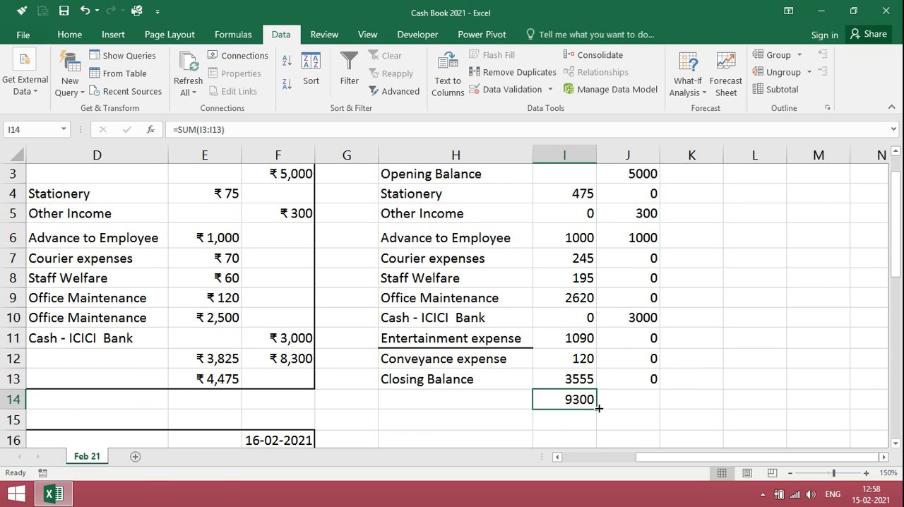
left_click_drag(598, 408, 645, 408)
left_click(645, 418)
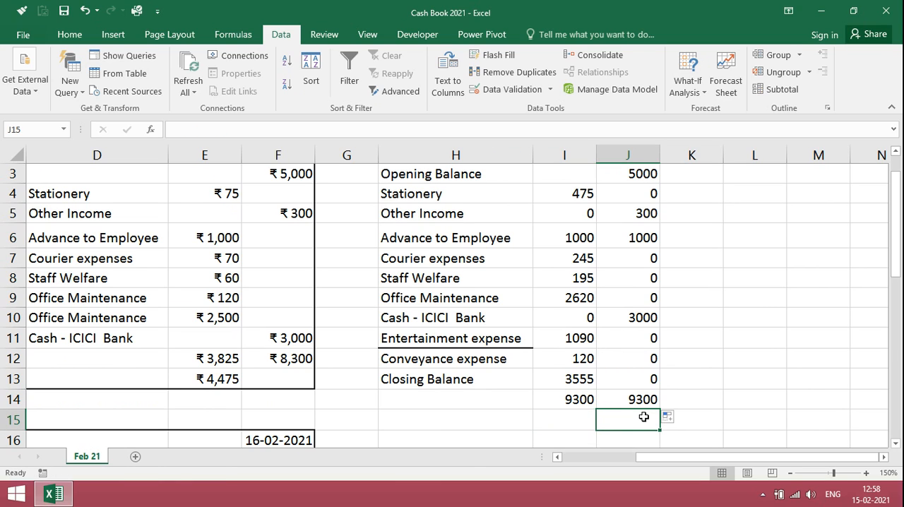